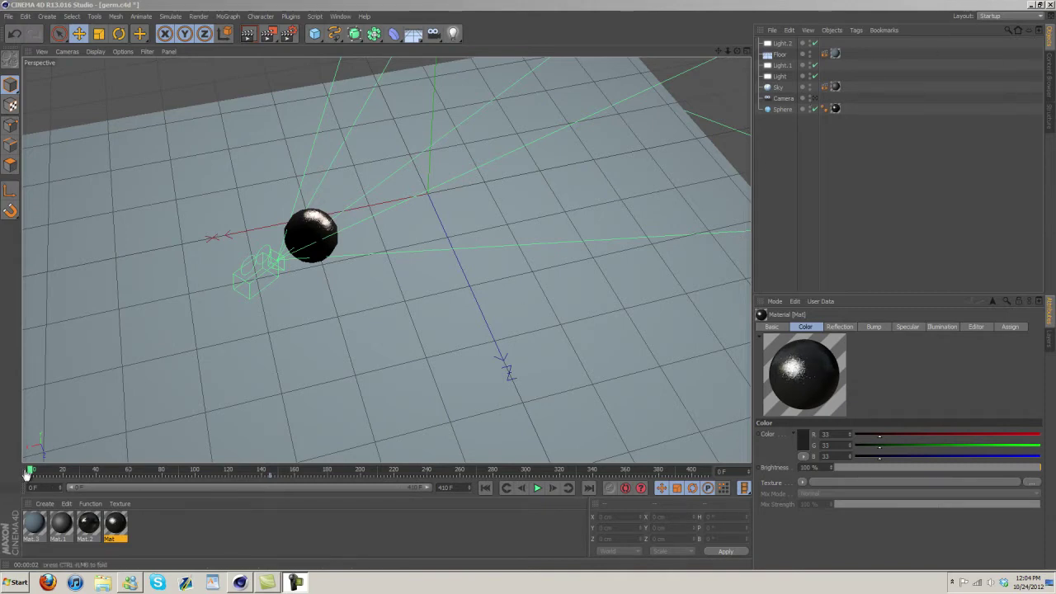
- Review the germ.c4d animation across its timeline and render the view at frames 0 and 299
left_click_drag(27, 473, 464, 482)
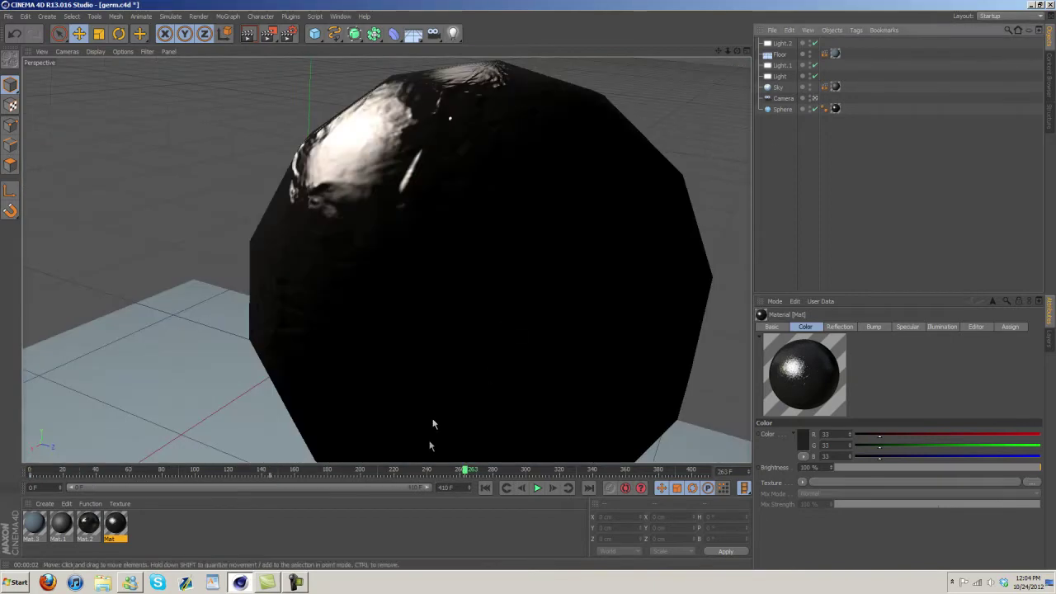
left_click_drag(468, 475, 30, 471)
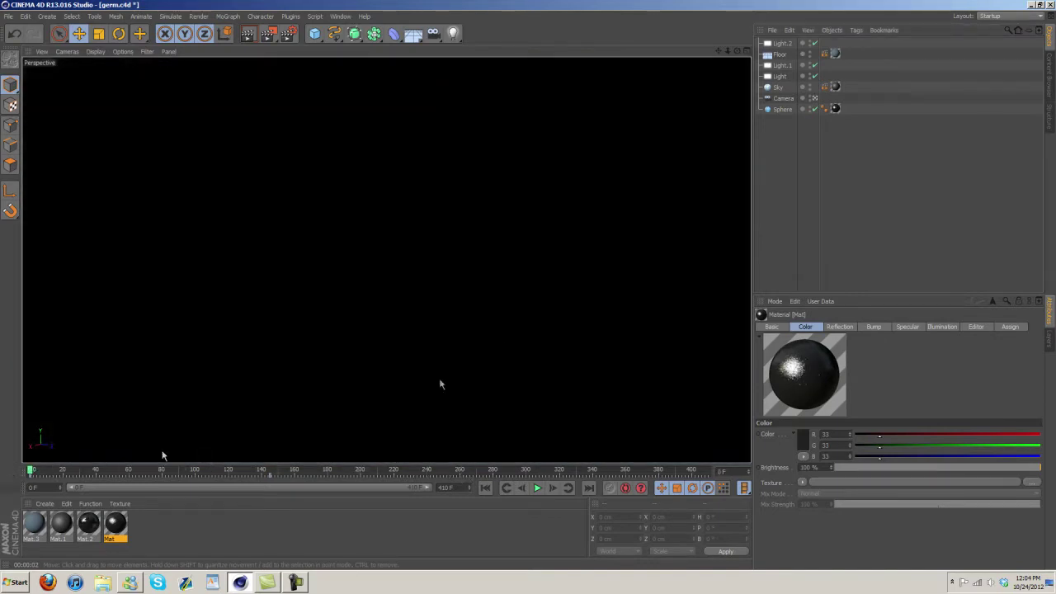
key("ctrl+r")
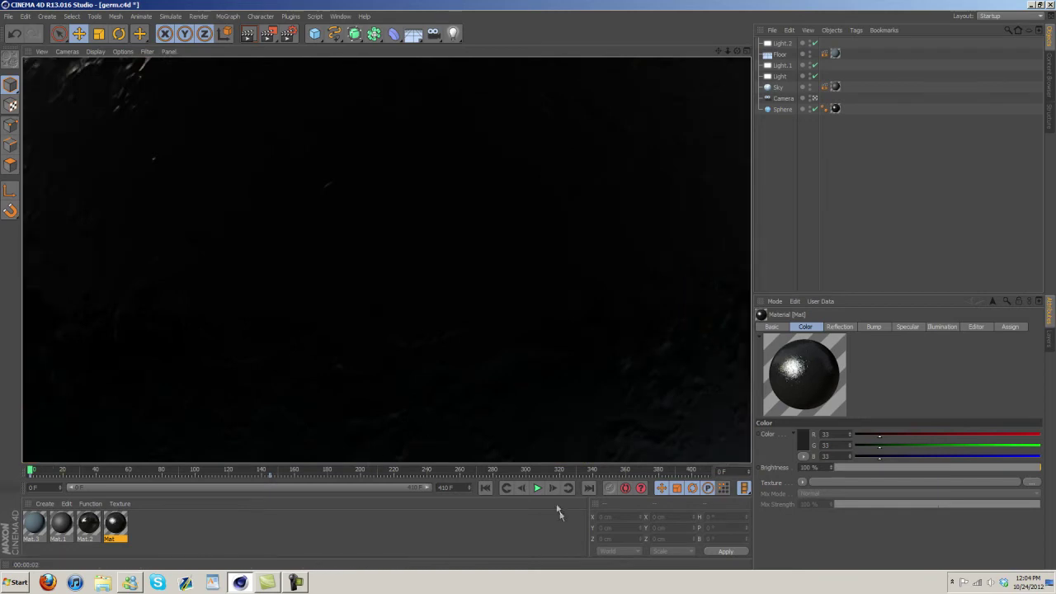
left_click(534, 488)
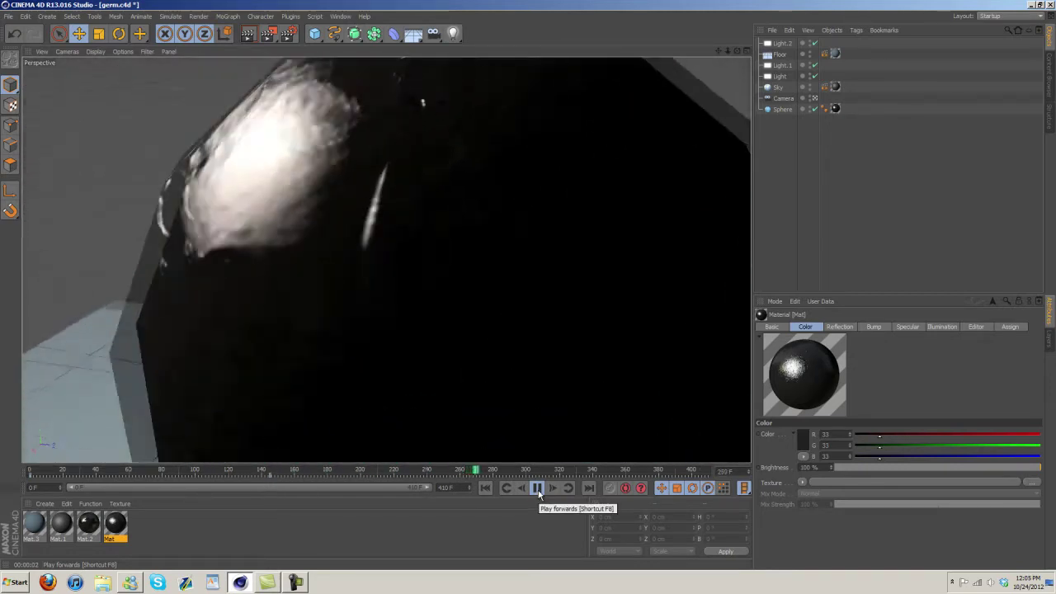
left_click(537, 489)
left_click_drag(493, 471, 525, 471)
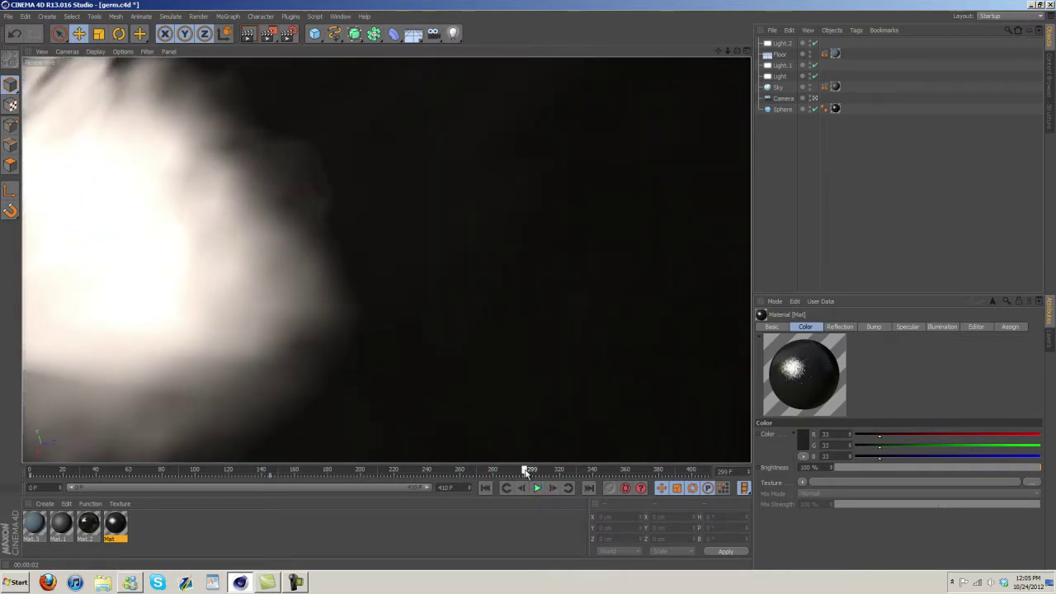
left_click(247, 33)
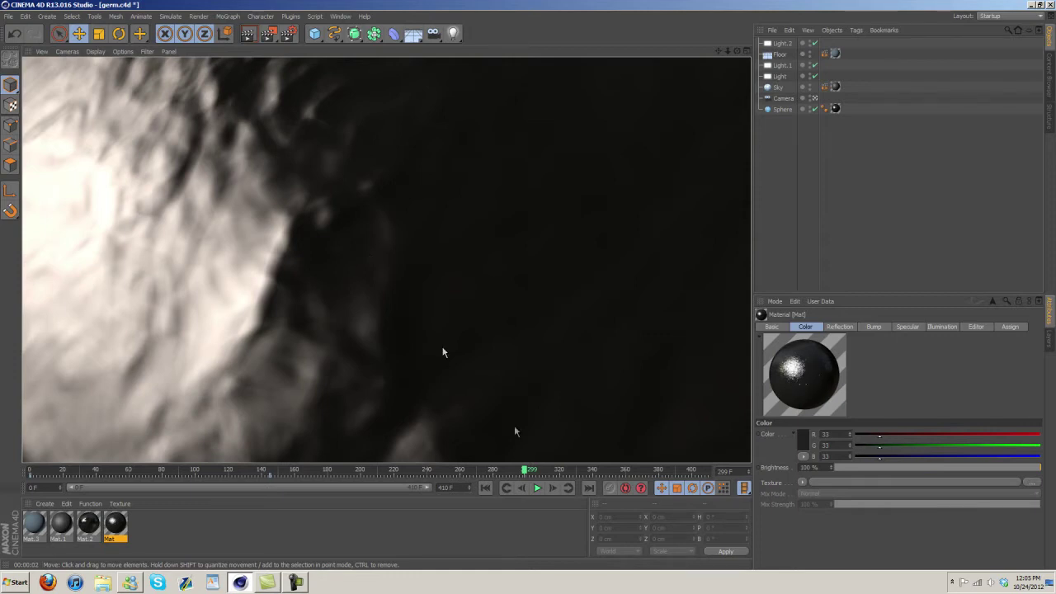
left_click_drag(524, 469, 397, 481)
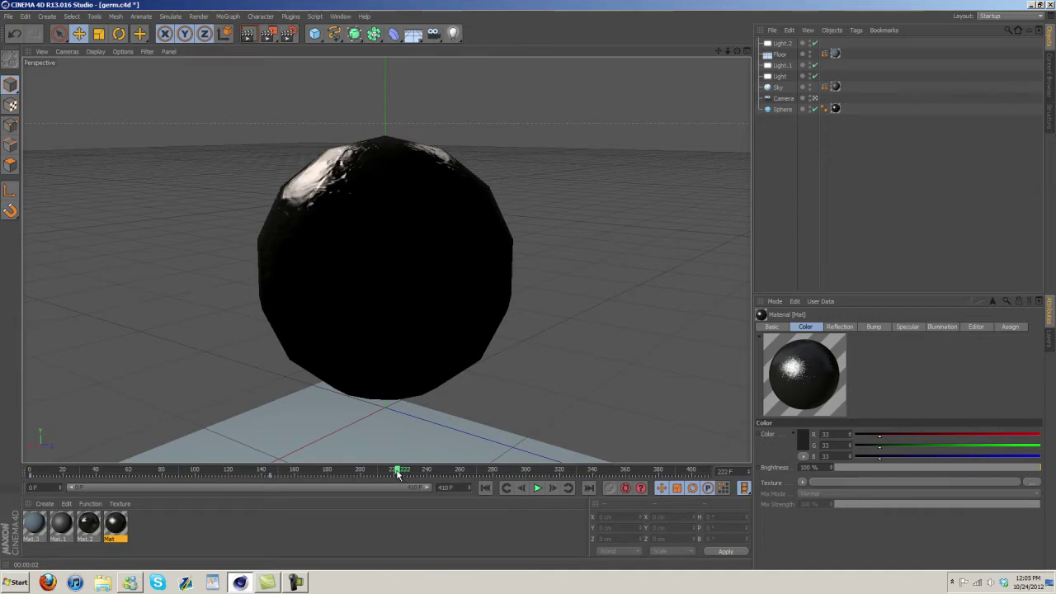
left_click_drag(397, 475, 381, 459)
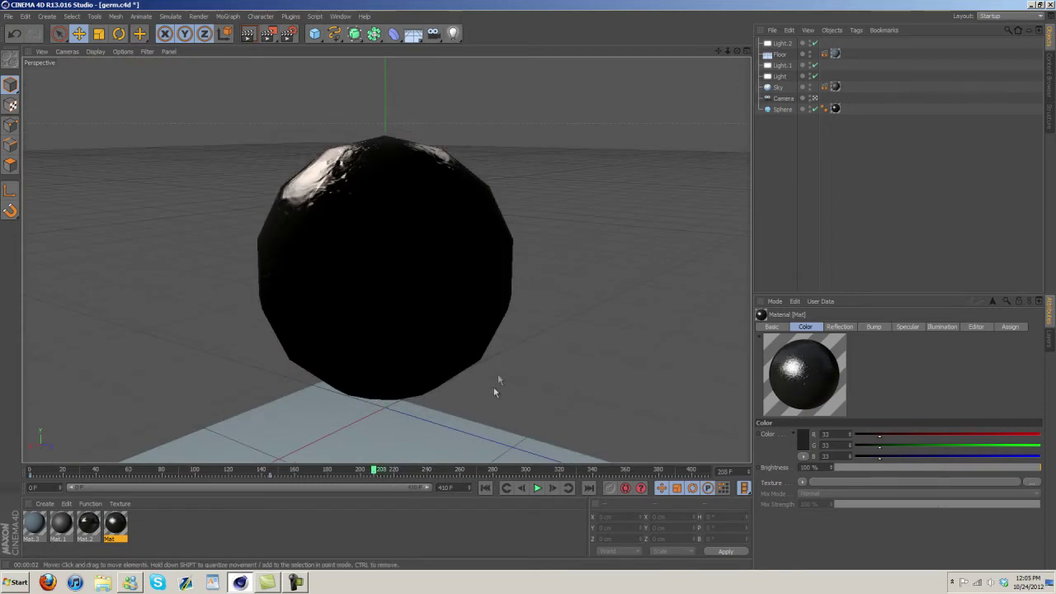
- Switch to the Untitled 2 document and set its render output to 1280 by 720 pixels
left_click(340, 17)
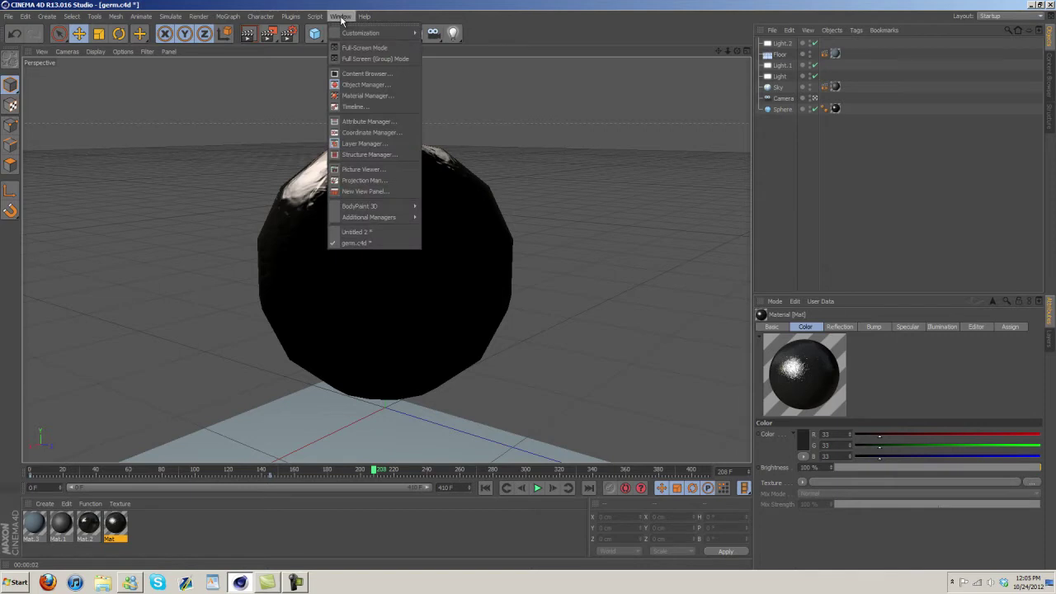
left_click(366, 235)
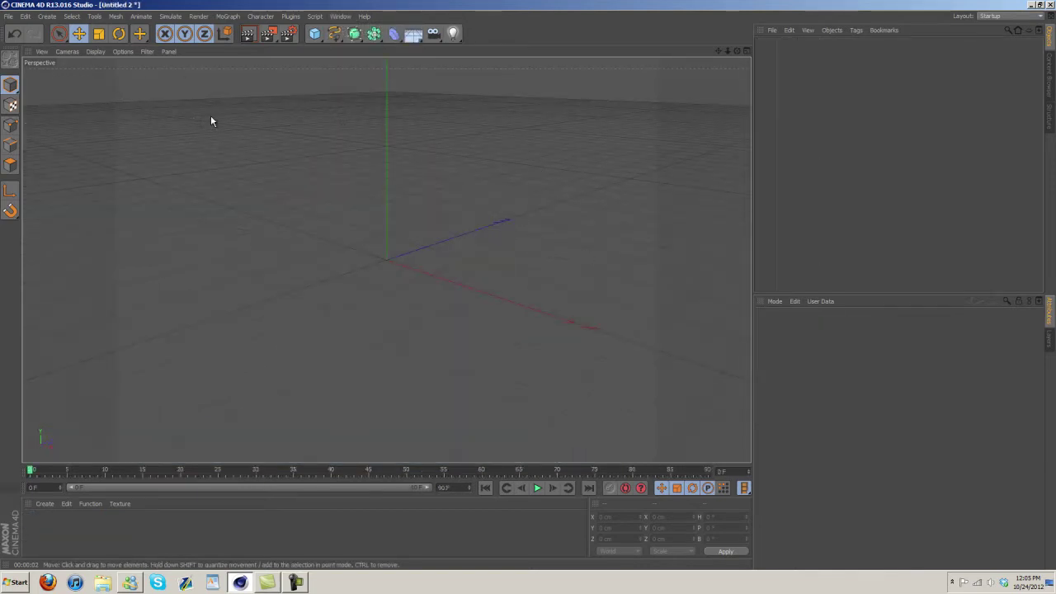
left_click(285, 33)
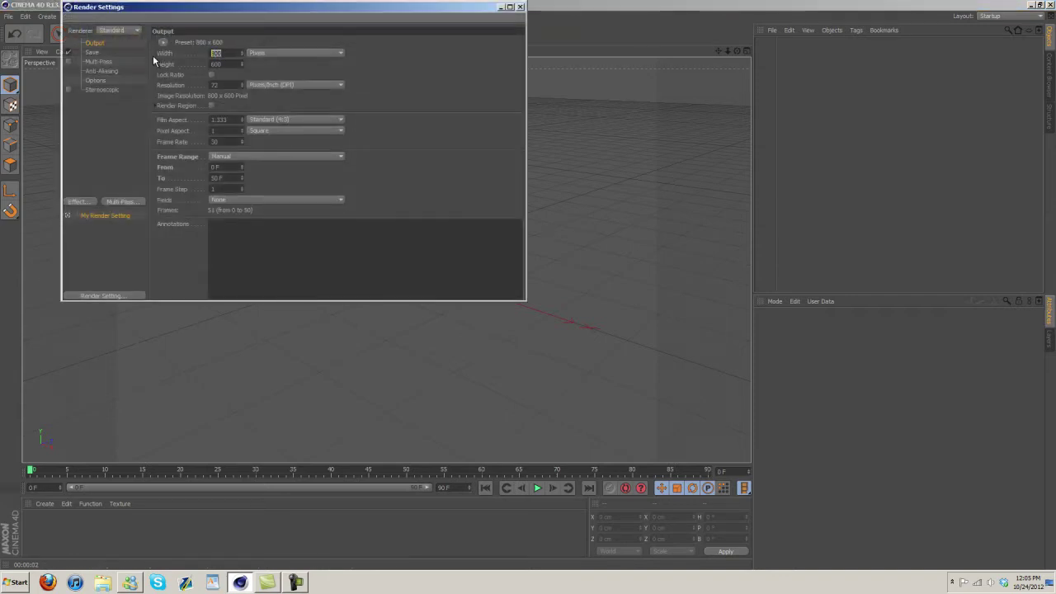
type("1280")
left_click_drag(235, 65, 128, 87)
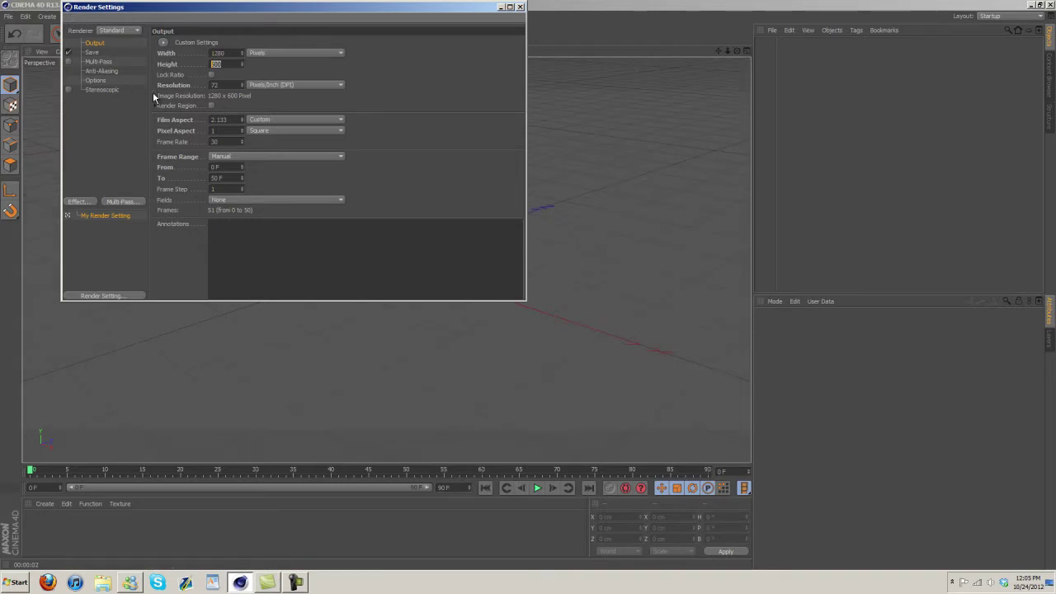
type("720")
key("Return")
left_click(520, 7)
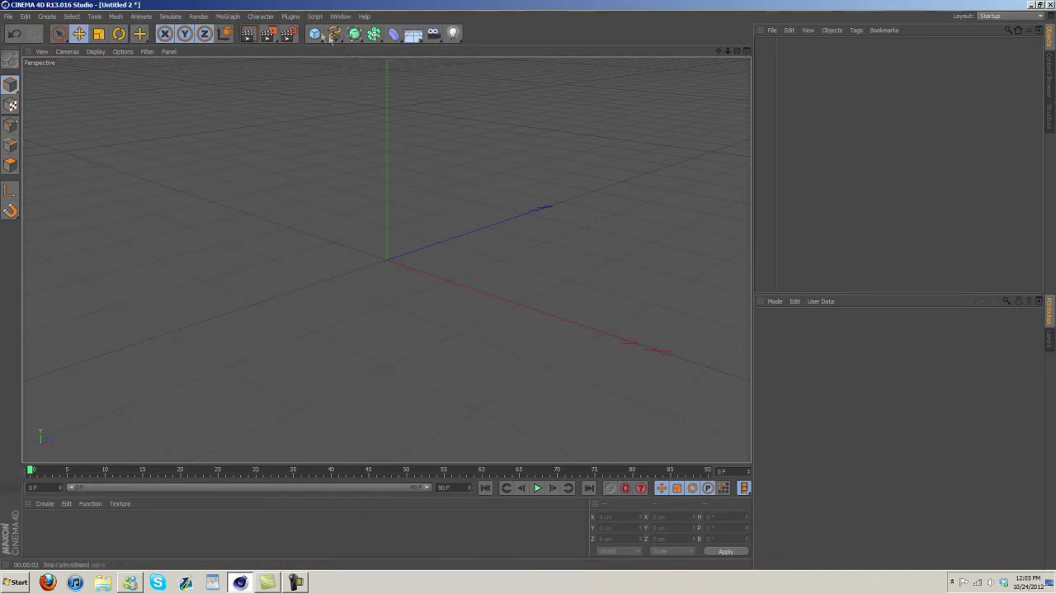
- Add a sphere to the scene and set its segments to 12
left_click(314, 33)
left_click(526, 64)
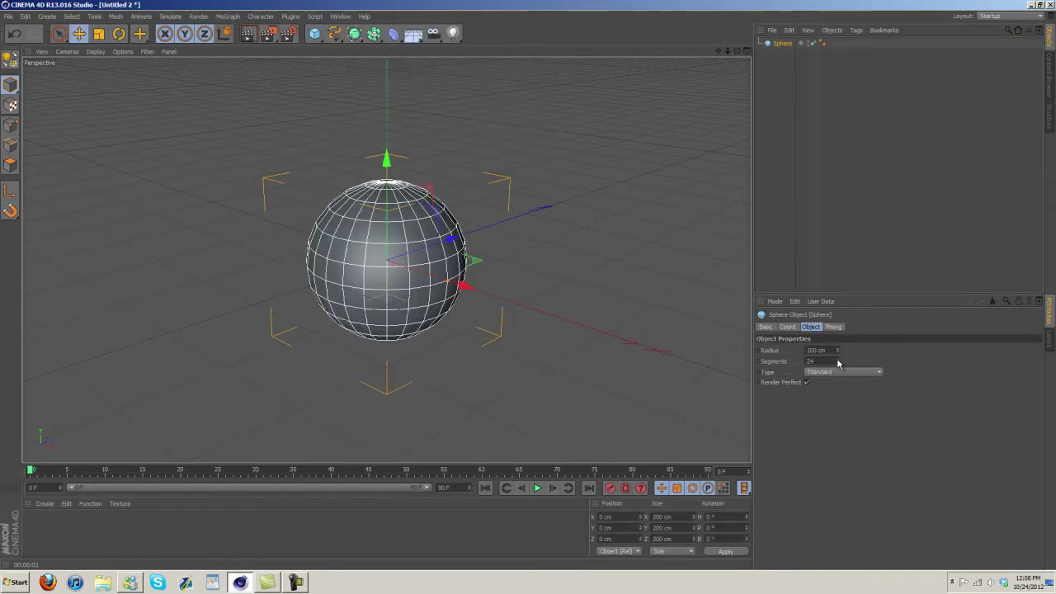
left_click_drag(838, 365, 840, 366)
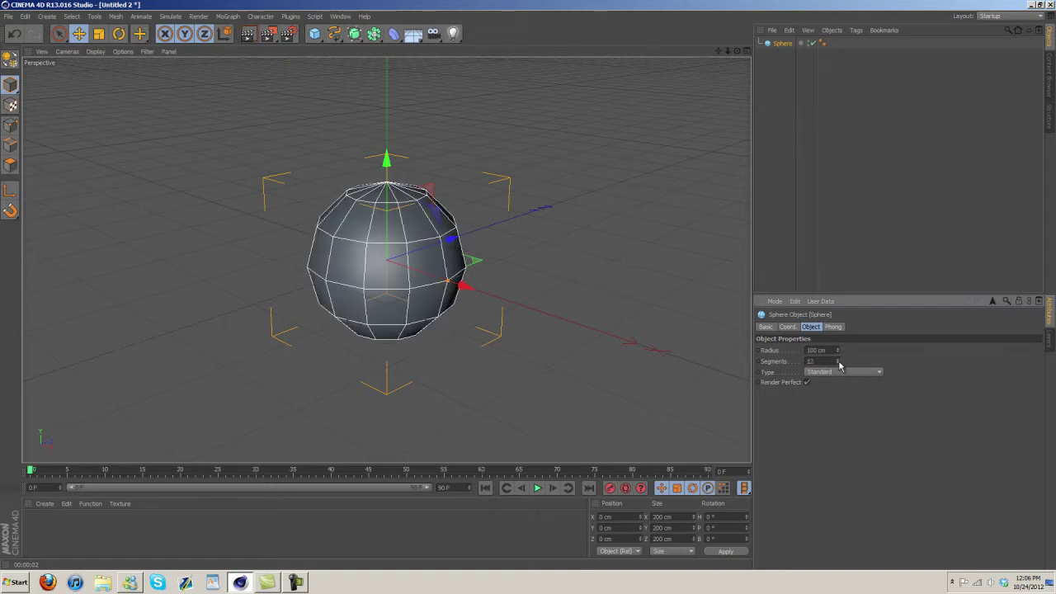
- Test-render the sphere while trying out its Render Perfect option and segment count
left_click(248, 33)
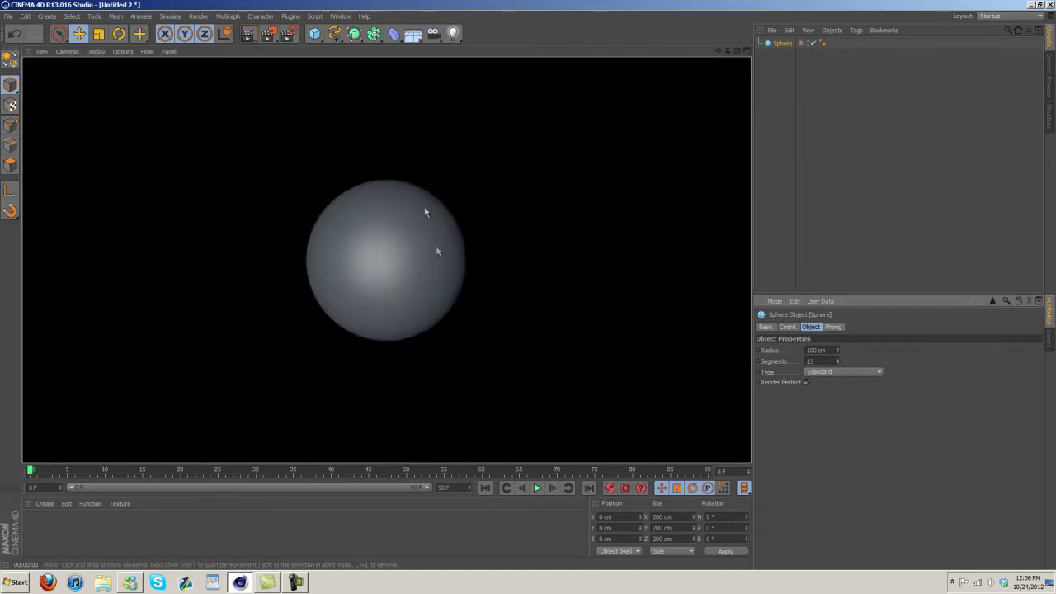
left_click(808, 382)
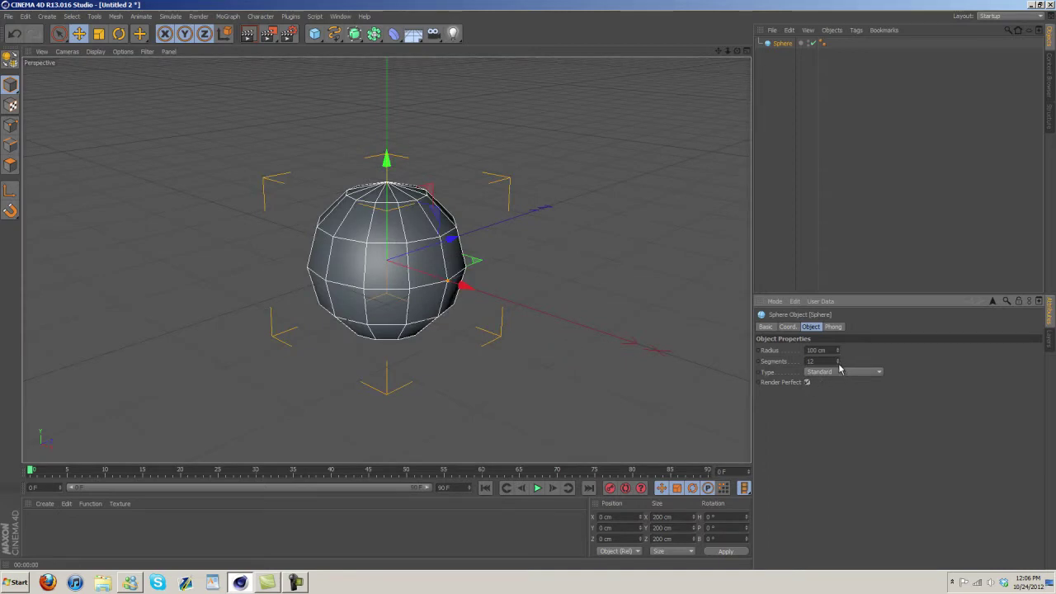
left_click(839, 364)
left_click(839, 359)
left_click(248, 33)
left_click(776, 45)
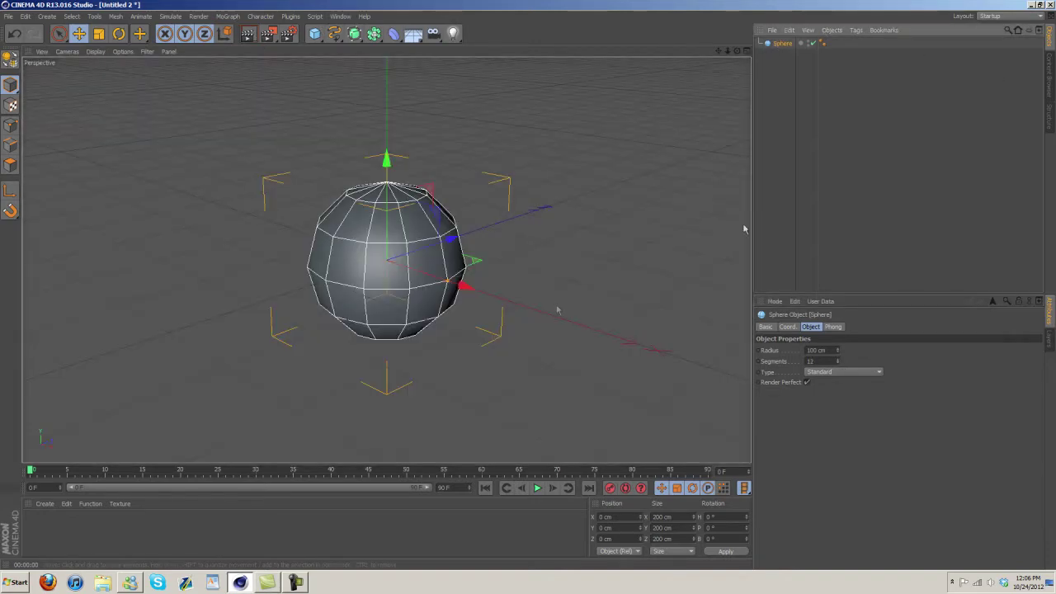
- Create a new material and set its color to dark grey with RGB 70, 70, 70
left_click(43, 504)
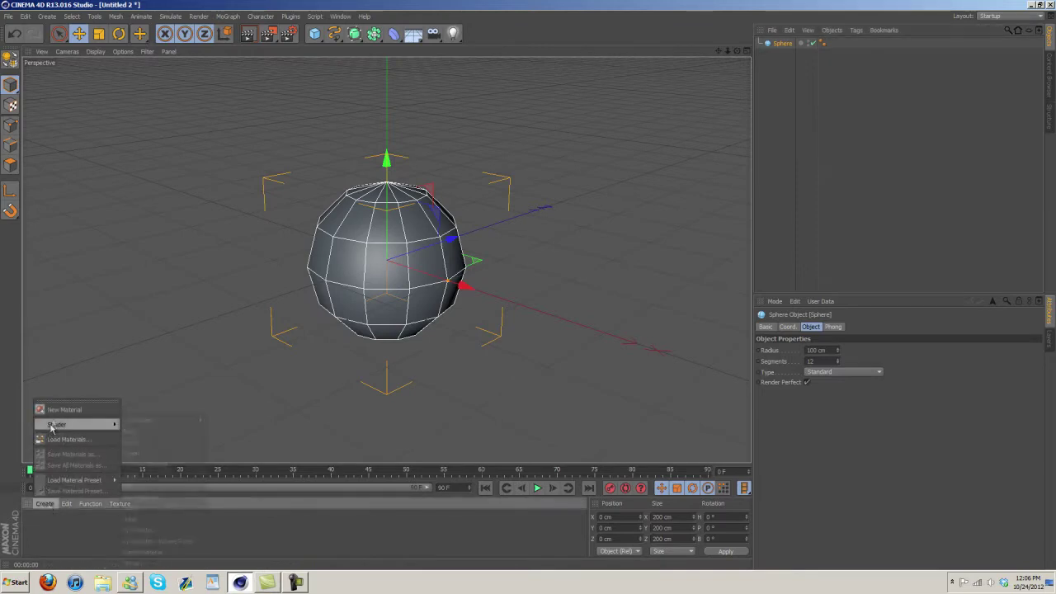
left_click(60, 409)
double_click(31, 523)
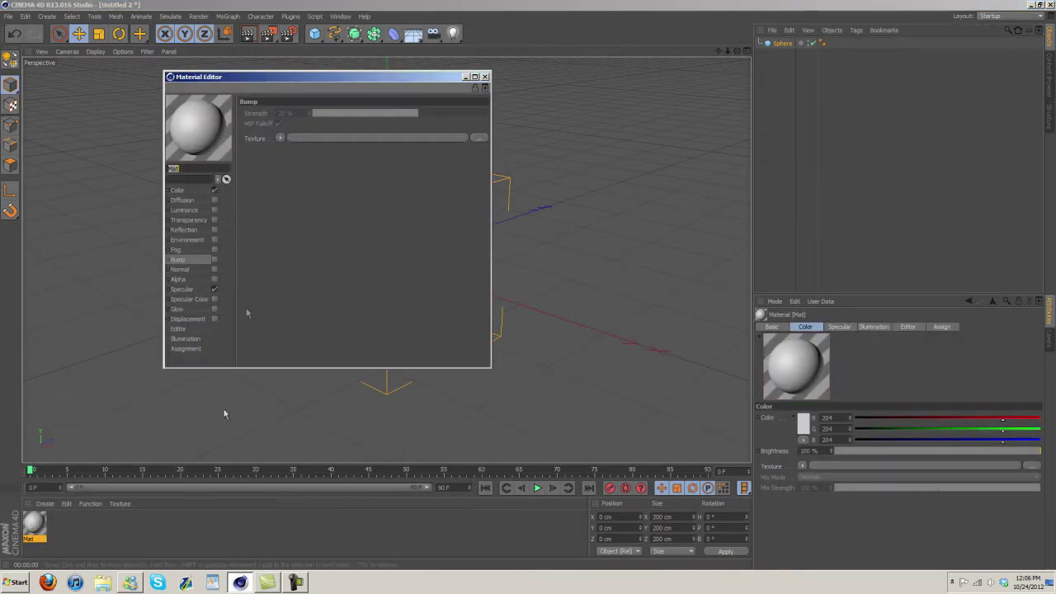
left_click(289, 121)
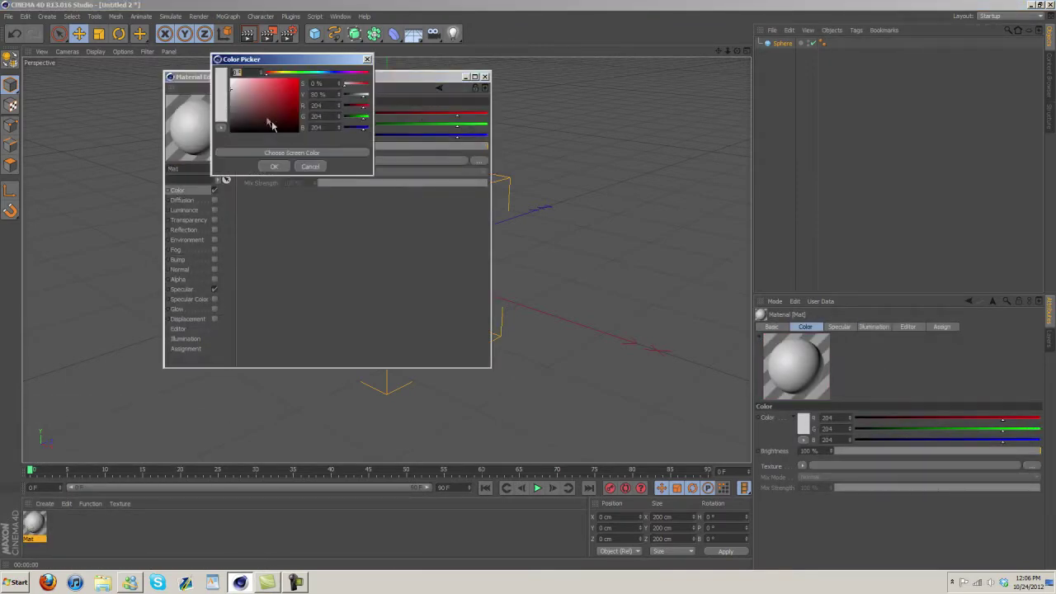
left_click_drag(247, 109, 195, 119)
left_click(275, 167)
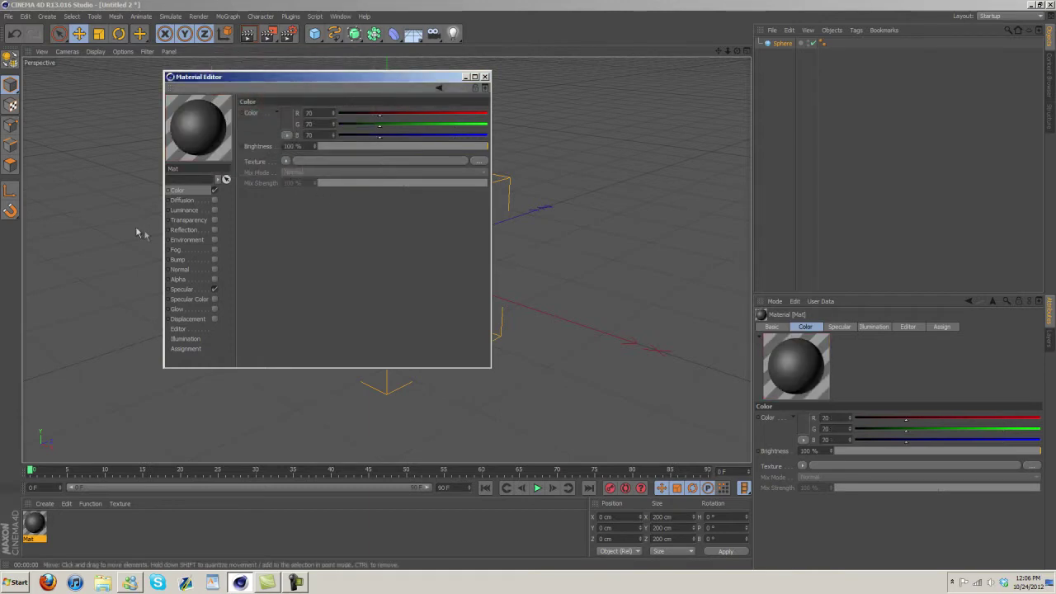
- Enable the material's Reflection with a Fresnel texture, 2% brightness and 5% mix strength
left_click(215, 229)
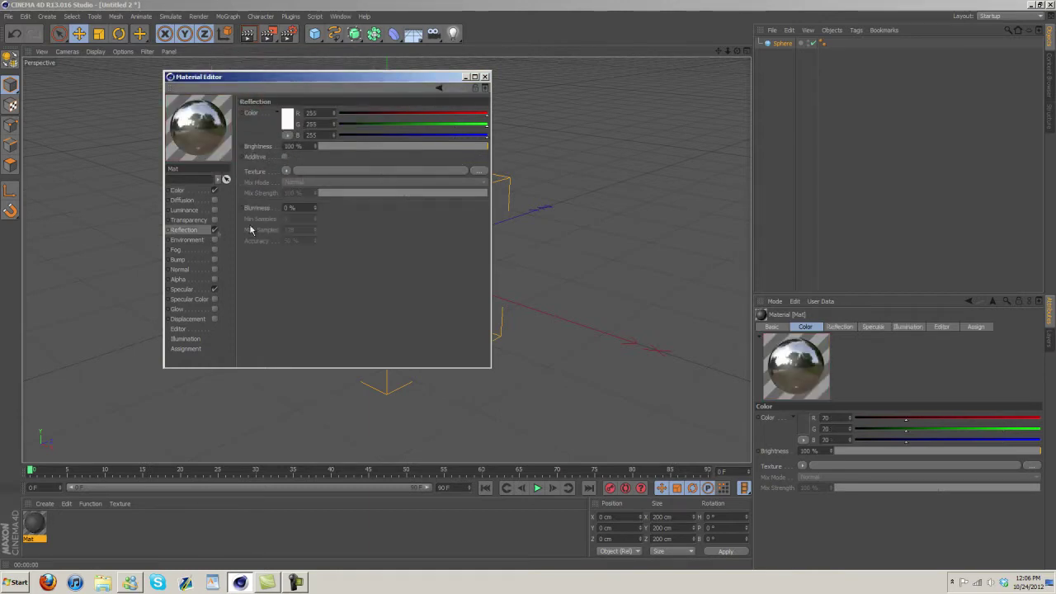
left_click(287, 171)
left_click(308, 281)
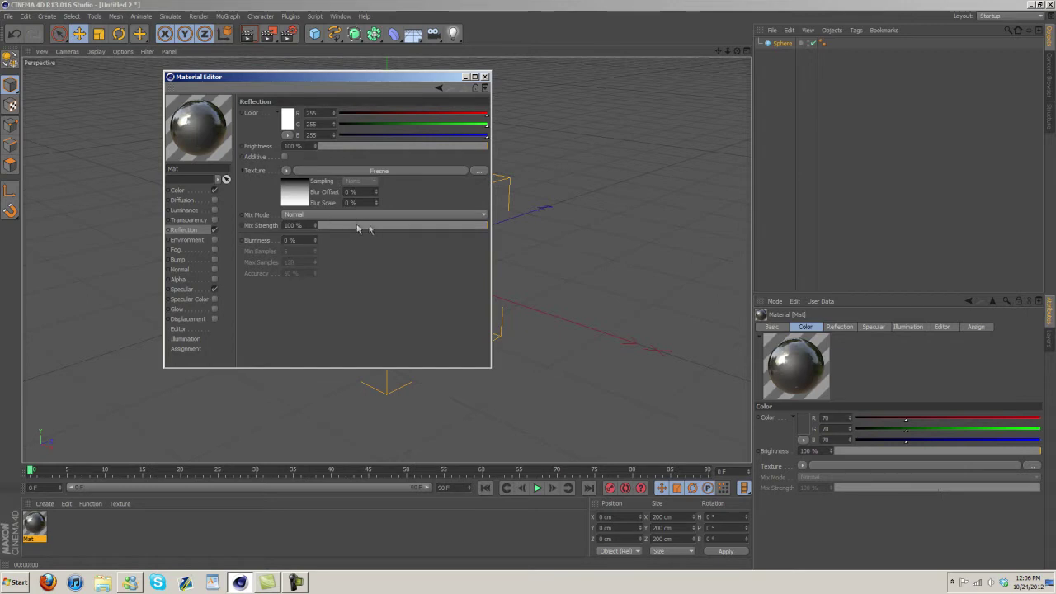
left_click_drag(347, 145, 333, 151)
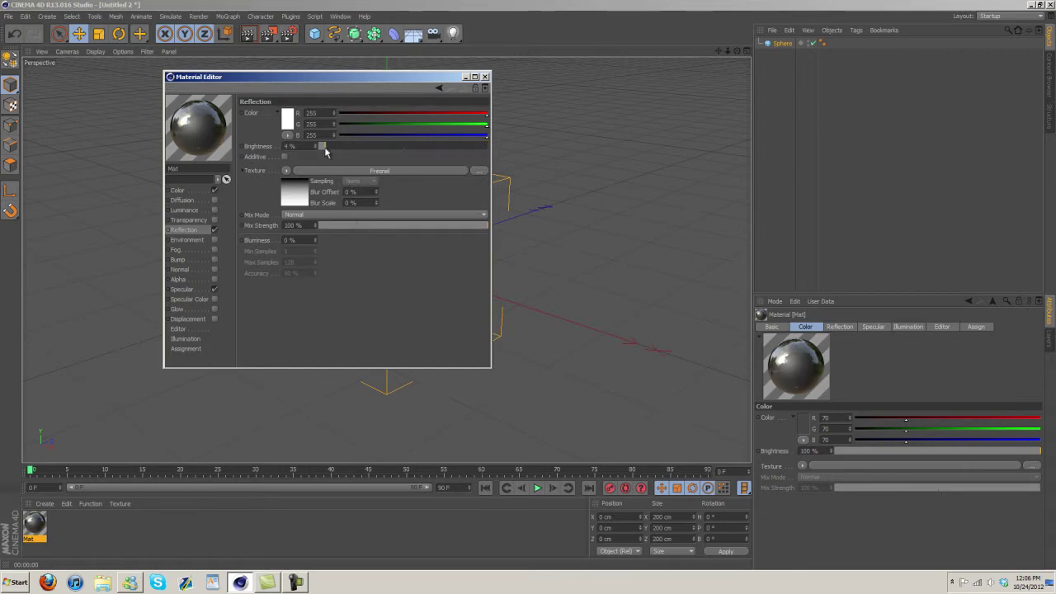
left_click_drag(330, 231, 323, 227)
left_click_drag(321, 146, 316, 148)
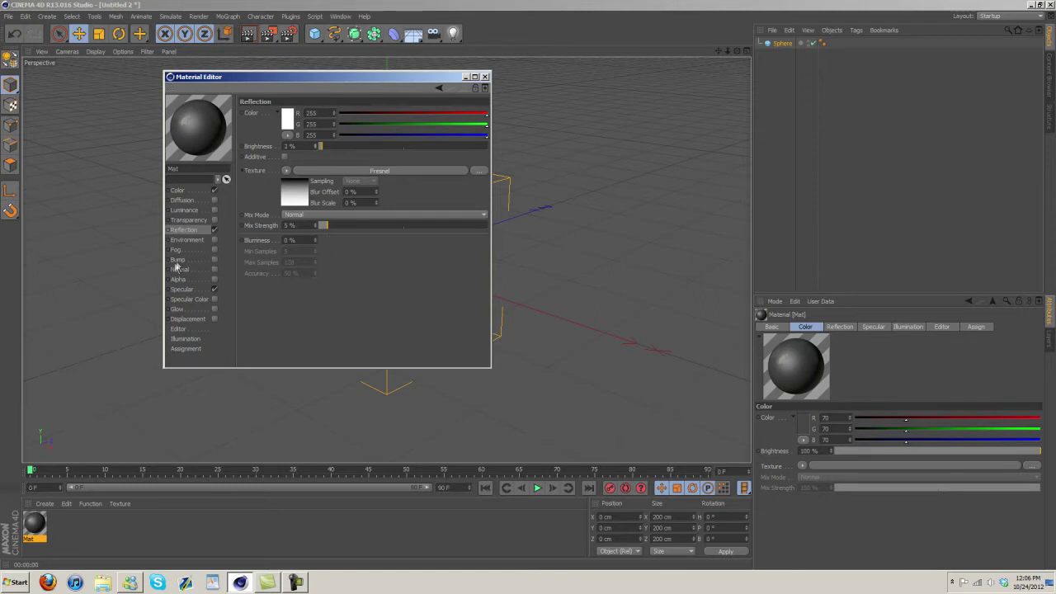
- Enable the material's Bump channel and load a Noise texture into it
left_click(215, 260)
left_click(279, 138)
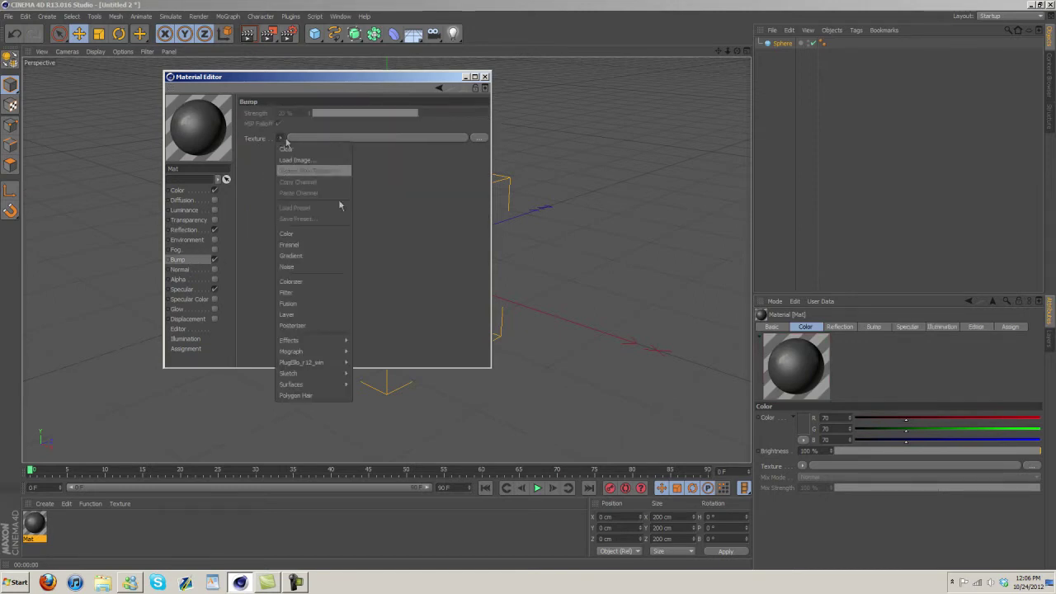
left_click(294, 267)
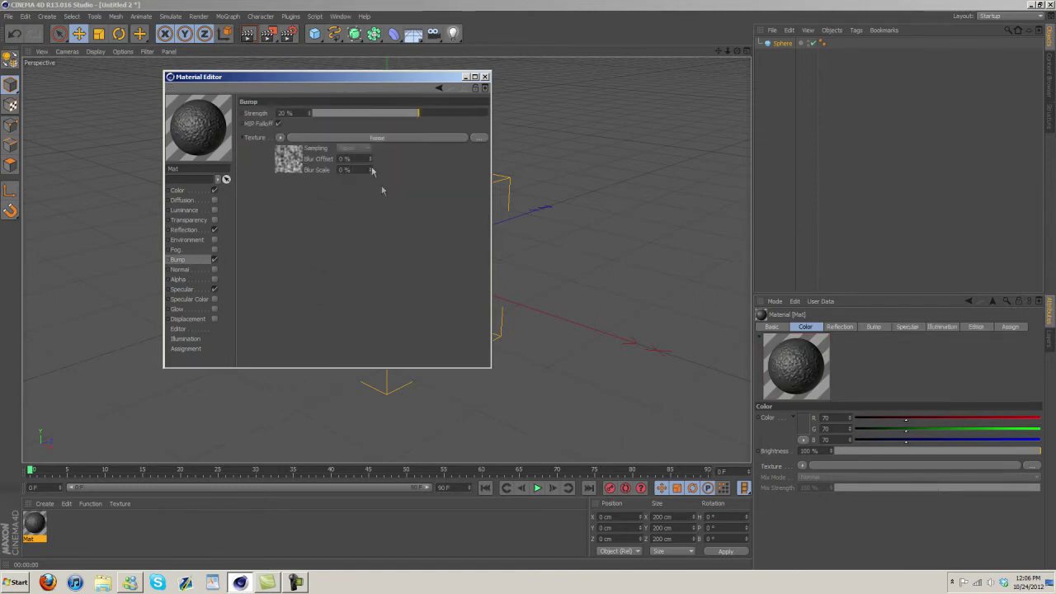
left_click(416, 116)
- Change the bump noise type to Luka and set its global scale to 245%
left_click(288, 159)
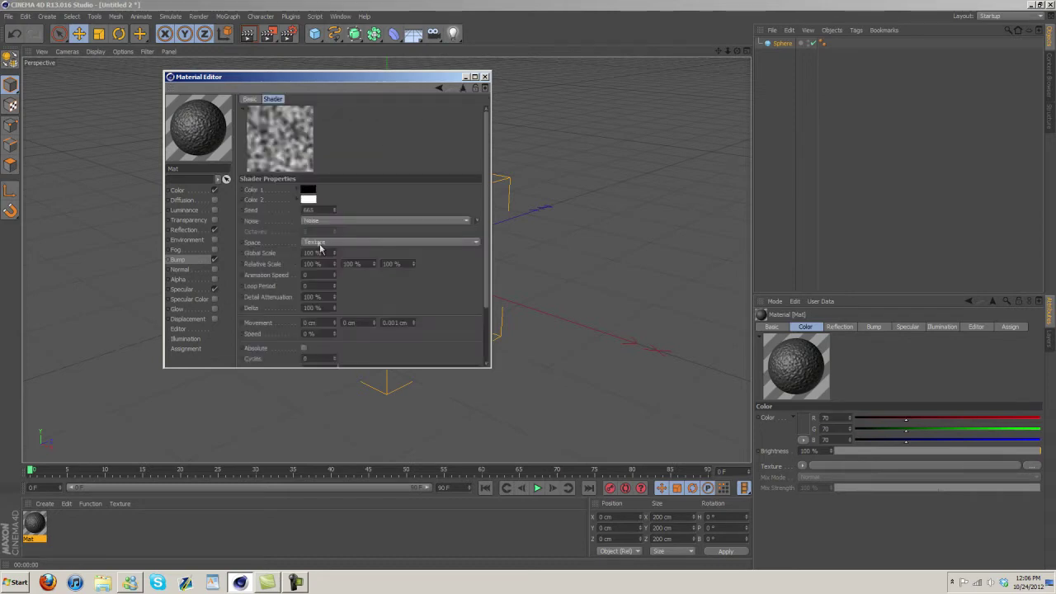
left_click(385, 219)
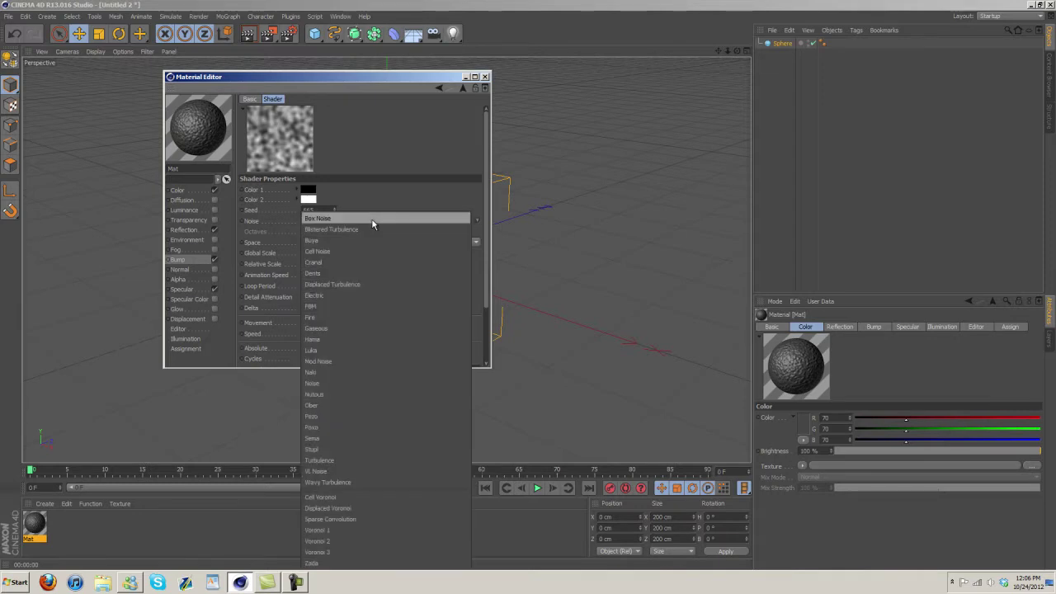
left_click(322, 350)
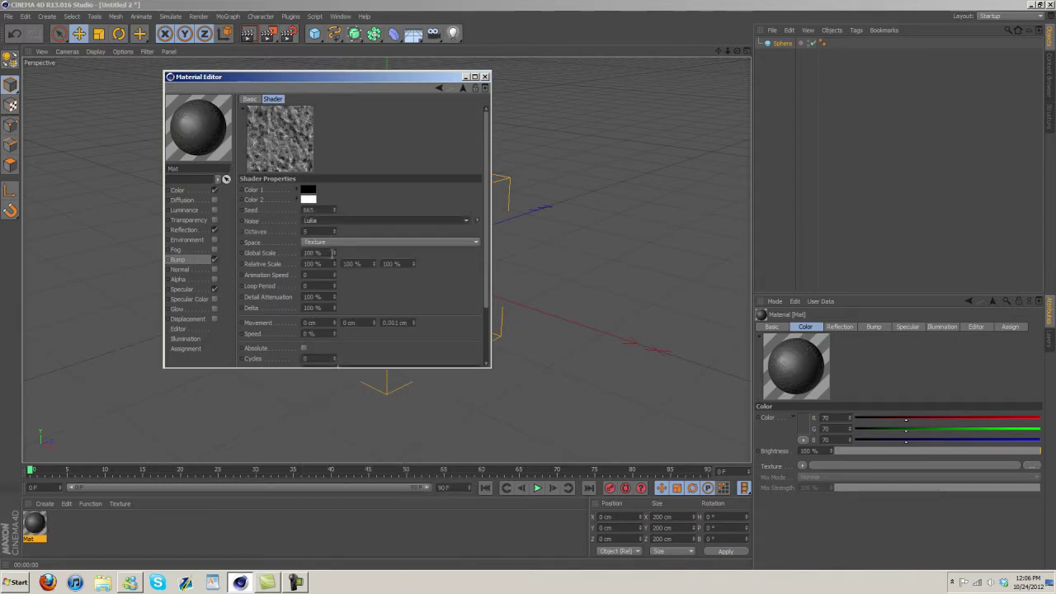
left_click_drag(335, 253, 337, 256)
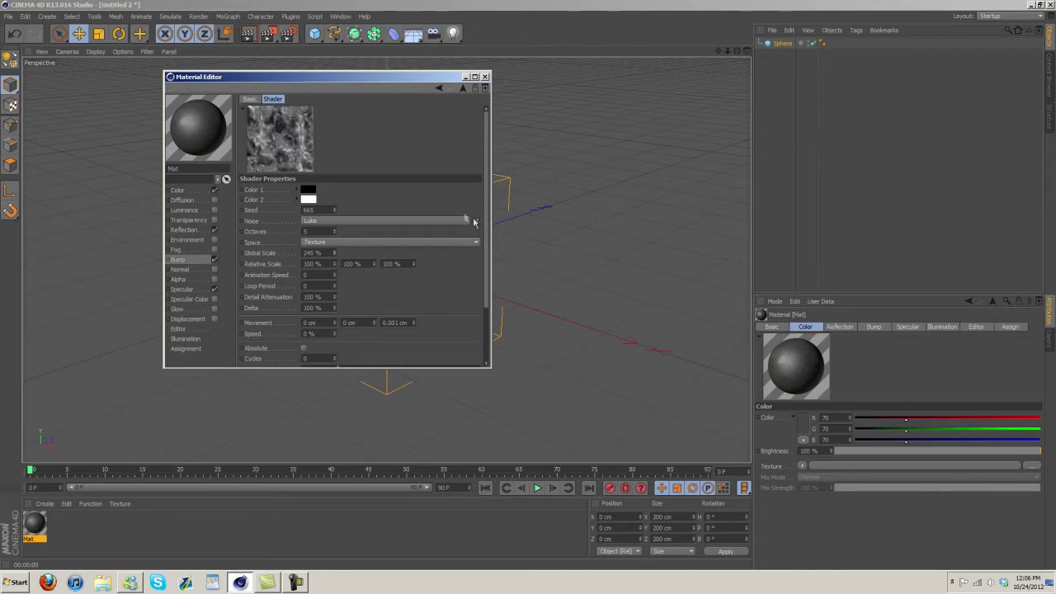
- Set the bump noise's animation speed to 0.7
left_click_drag(487, 203, 500, 252)
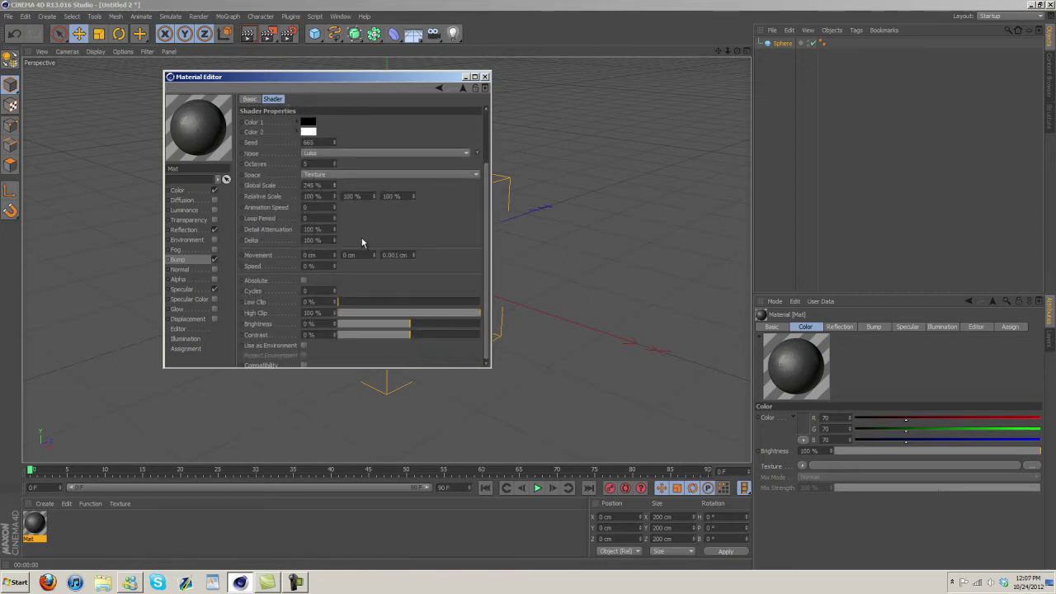
left_click(334, 205)
left_click(334, 206)
left_click(334, 205)
left_click(334, 205)
left_click(335, 206)
left_click(334, 205)
left_click(334, 205)
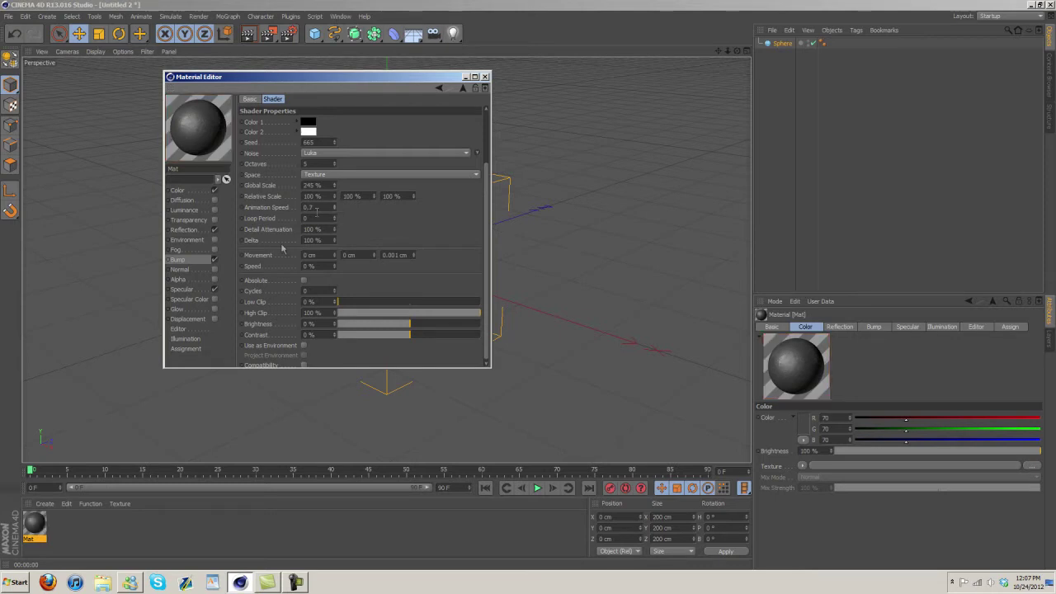
- Switch to germ.c4d and examine the bump noise settings of its glossy sphere material, Mat
left_click(345, 17)
left_click(370, 240)
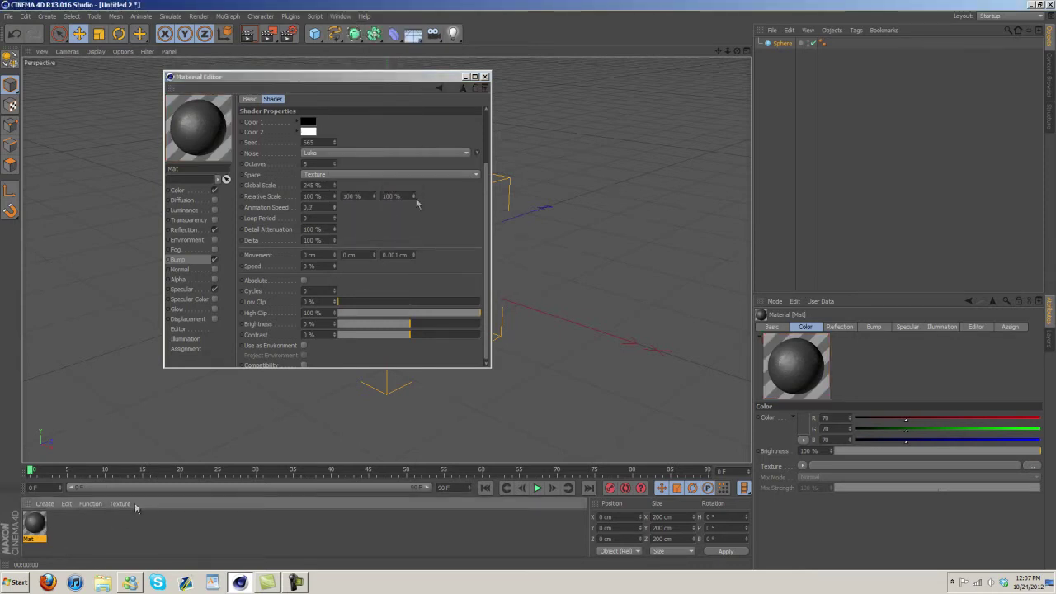
left_click(486, 76)
left_click(343, 18)
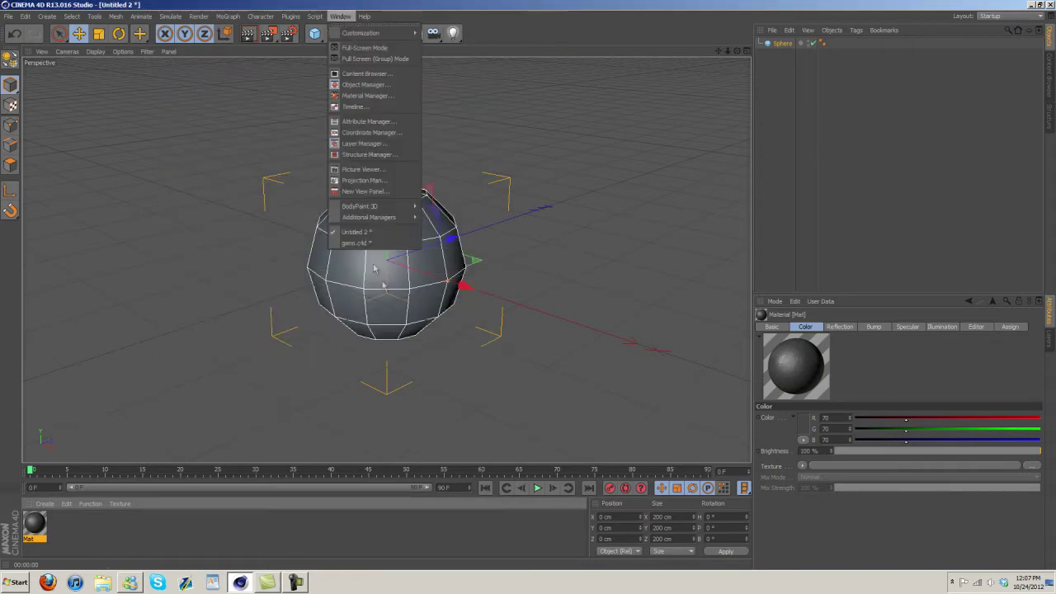
left_click(365, 248)
left_click(339, 18)
left_click(356, 246)
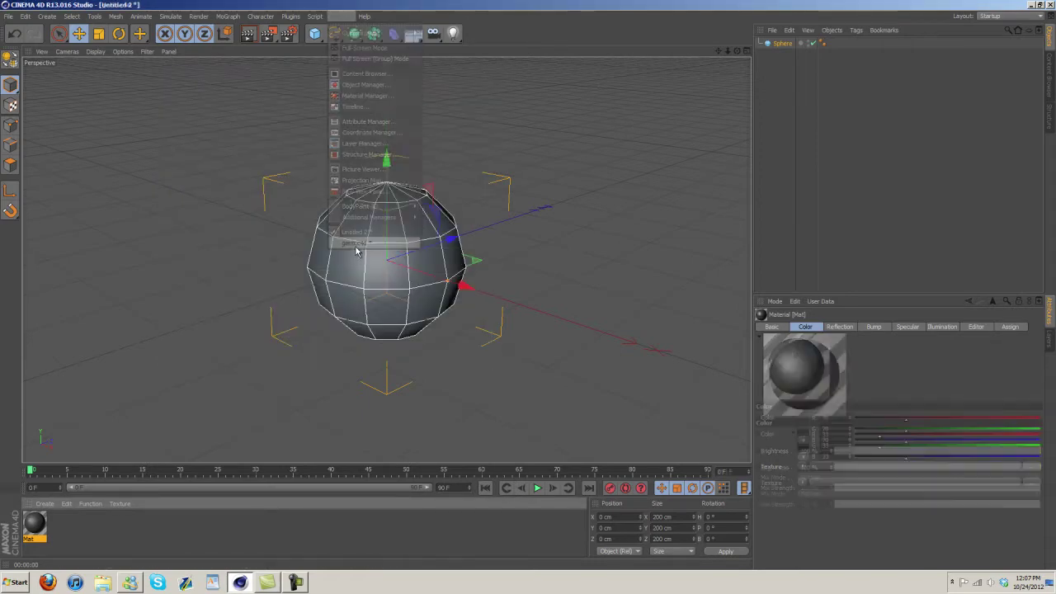
double_click(116, 525)
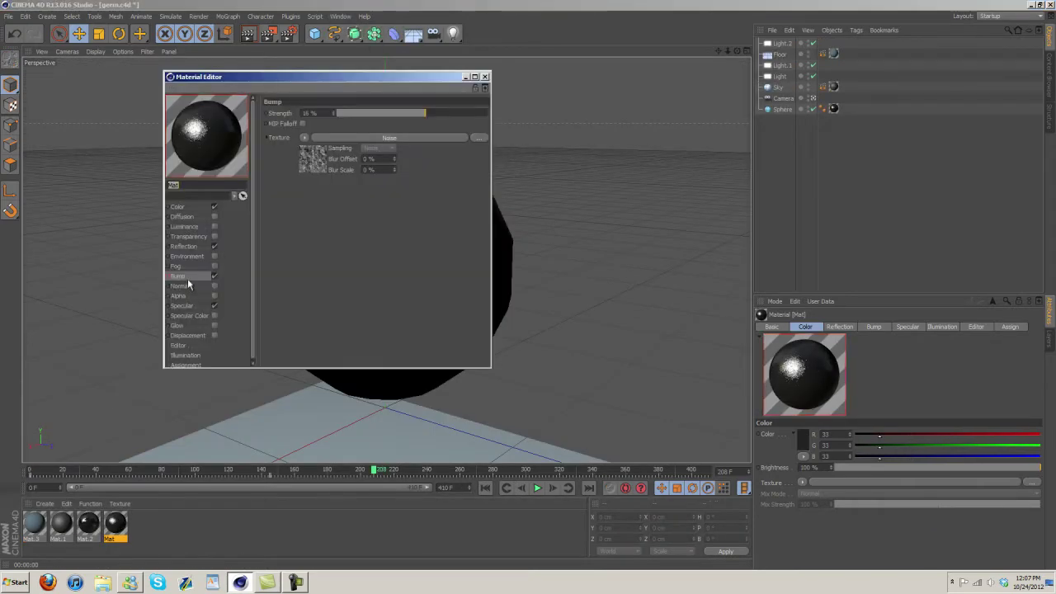
left_click(312, 159)
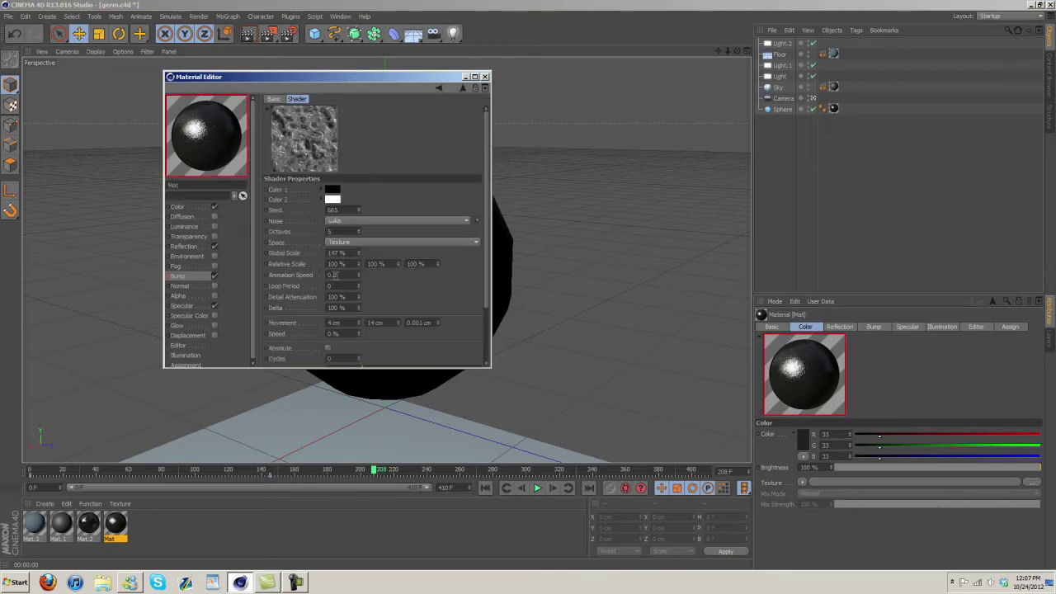
- Return to the Untitled 2 scene and set the bump noise's animation speed to 0.3
left_click(341, 16)
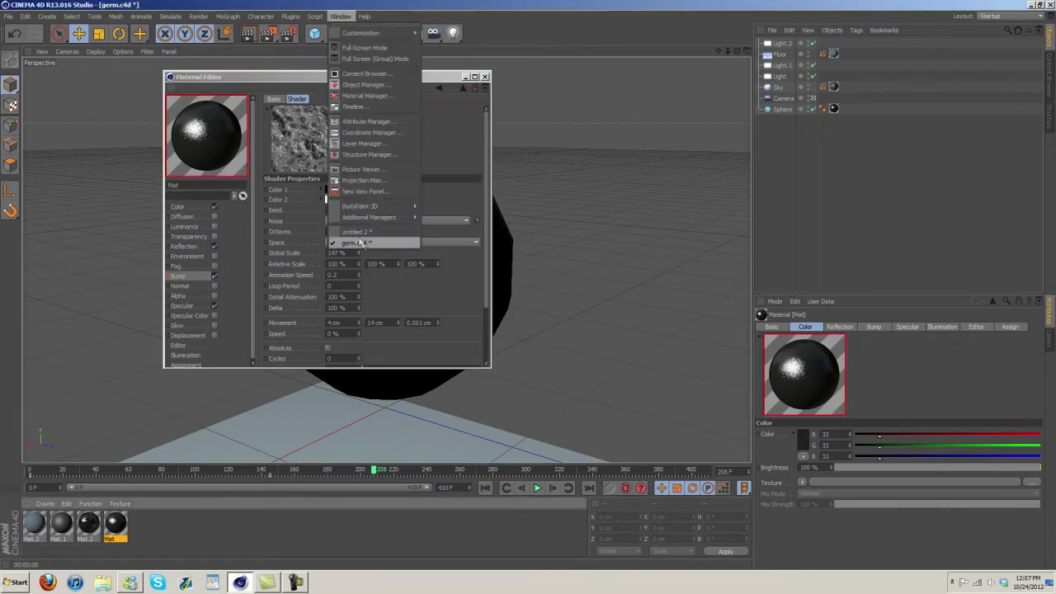
left_click(357, 234)
left_click(290, 155)
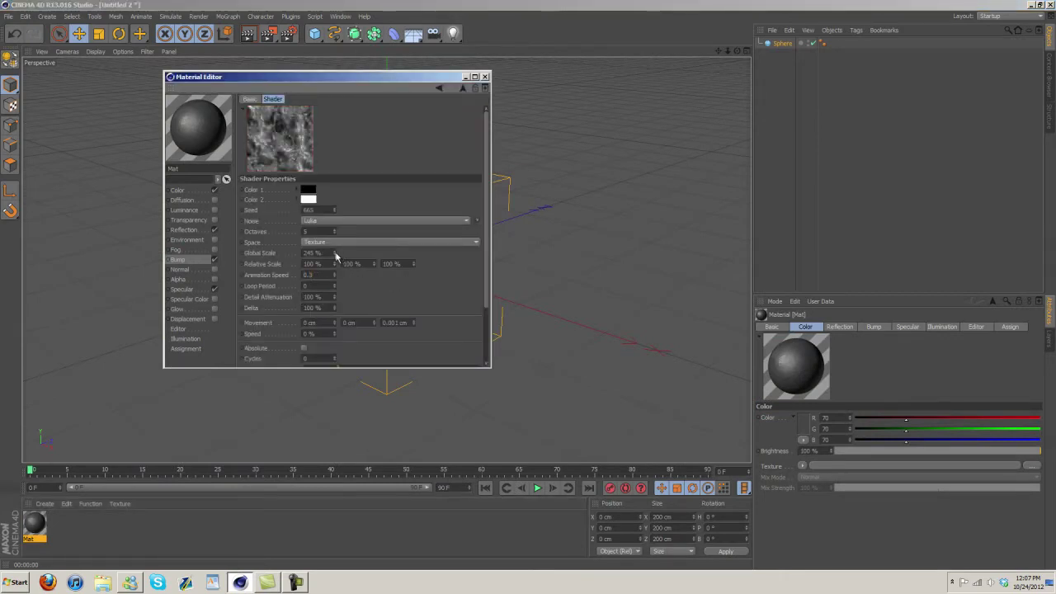
- Try a global scale of 360% for the bump noise, and settle on 208%
left_click_drag(334, 254, 334, 260)
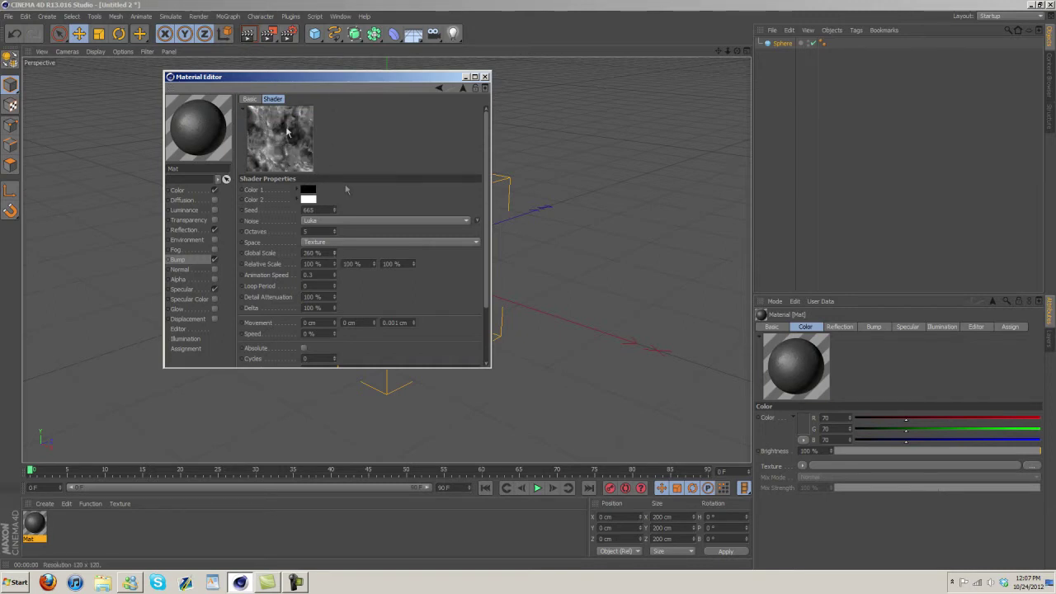
double_click(314, 253)
type("360")
key("Return")
left_click_drag(335, 258, 335, 253)
- Set the bump noise's brightness to -6% and its contrast to 25%
left_click_drag(486, 197, 494, 269)
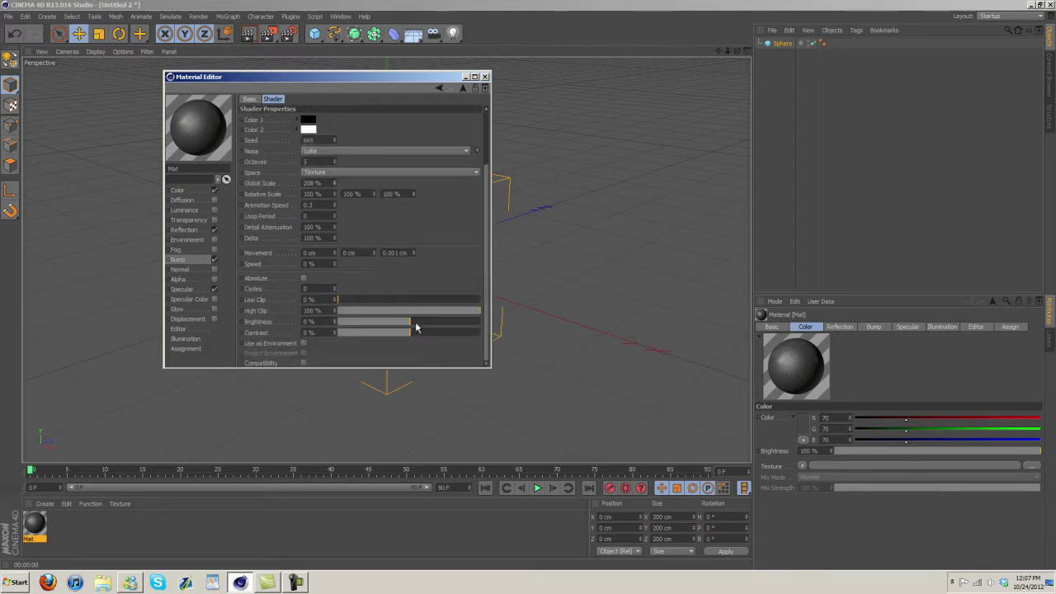
mouse_move(447, 326)
left_mouse_down()
mouse_move(416, 326)
mouse_move(443, 335)
left_mouse_up()
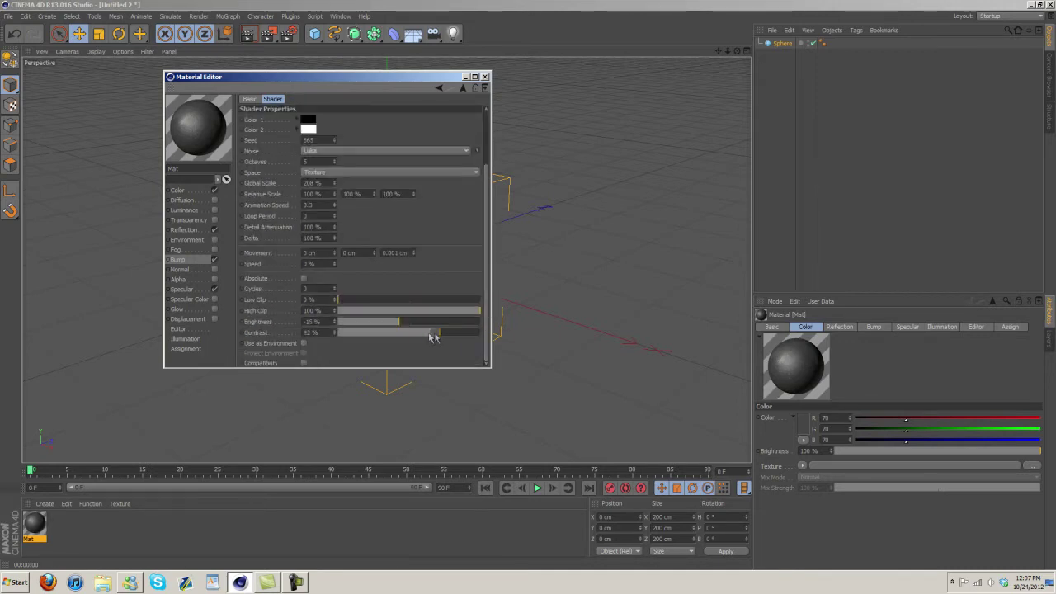
left_click_drag(402, 321, 406, 321)
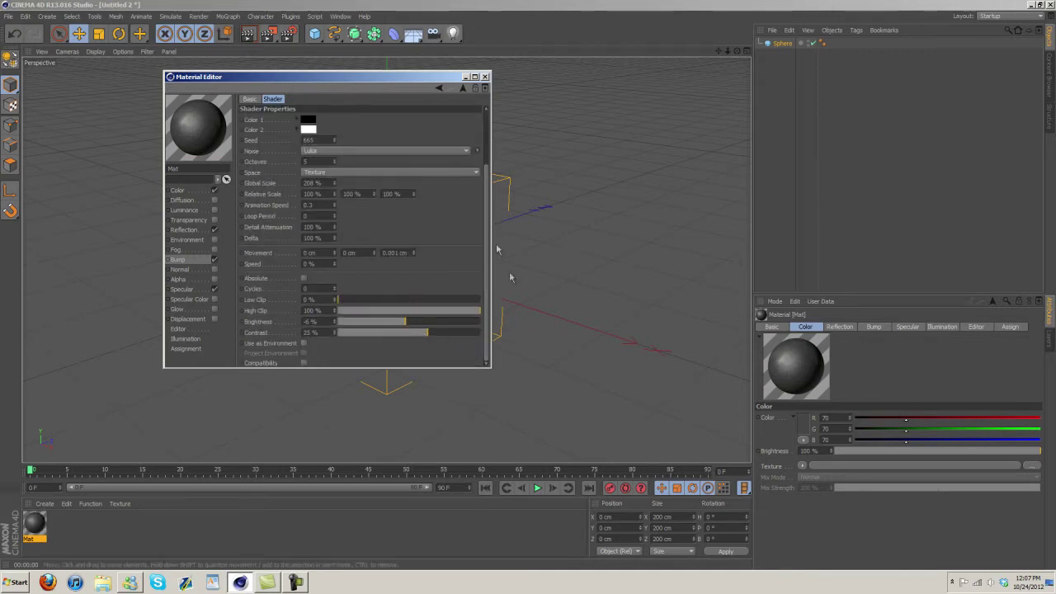
left_click_drag(487, 241, 488, 297)
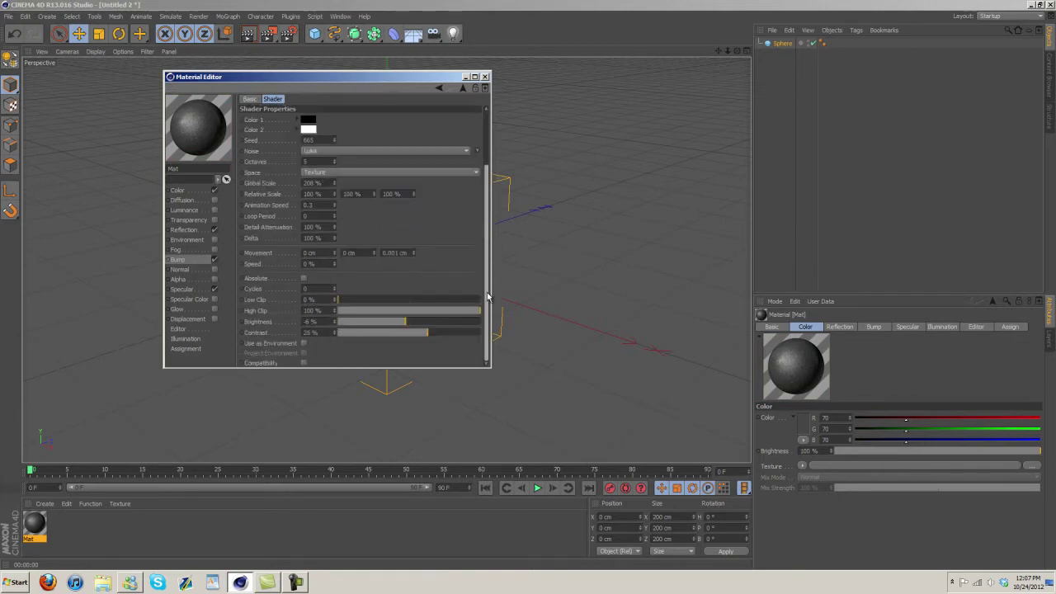
- Animate the material's preview to check the moving bump, and close the Material Editor
right_click(220, 146)
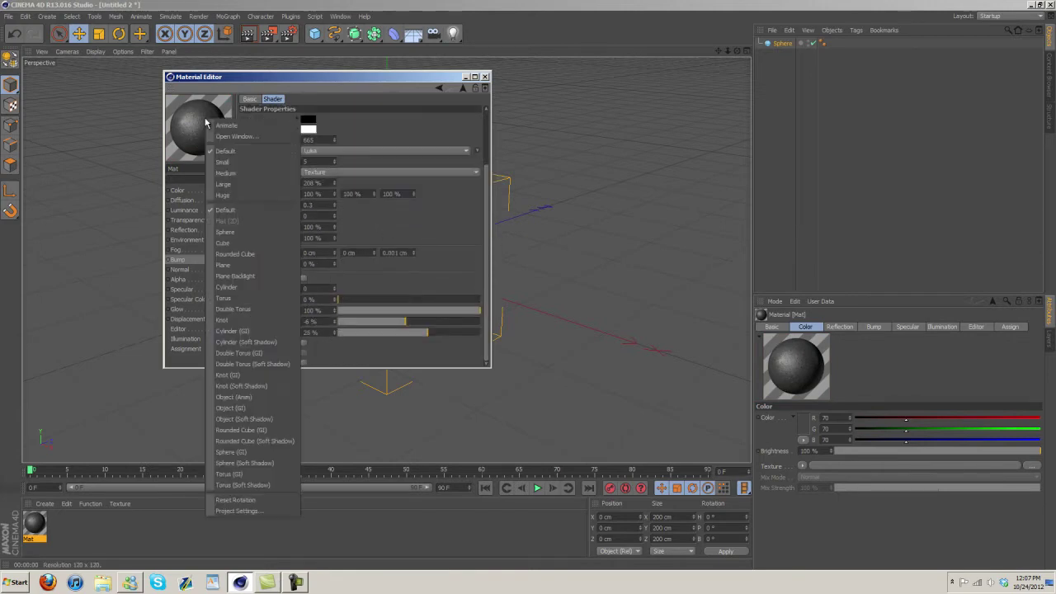
left_click(238, 128)
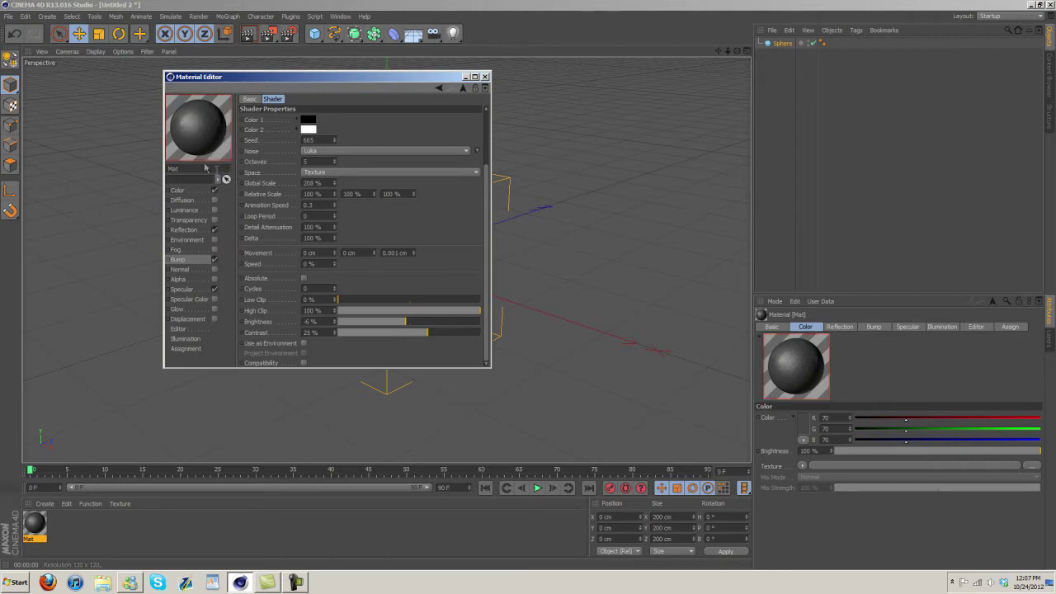
left_click(484, 77)
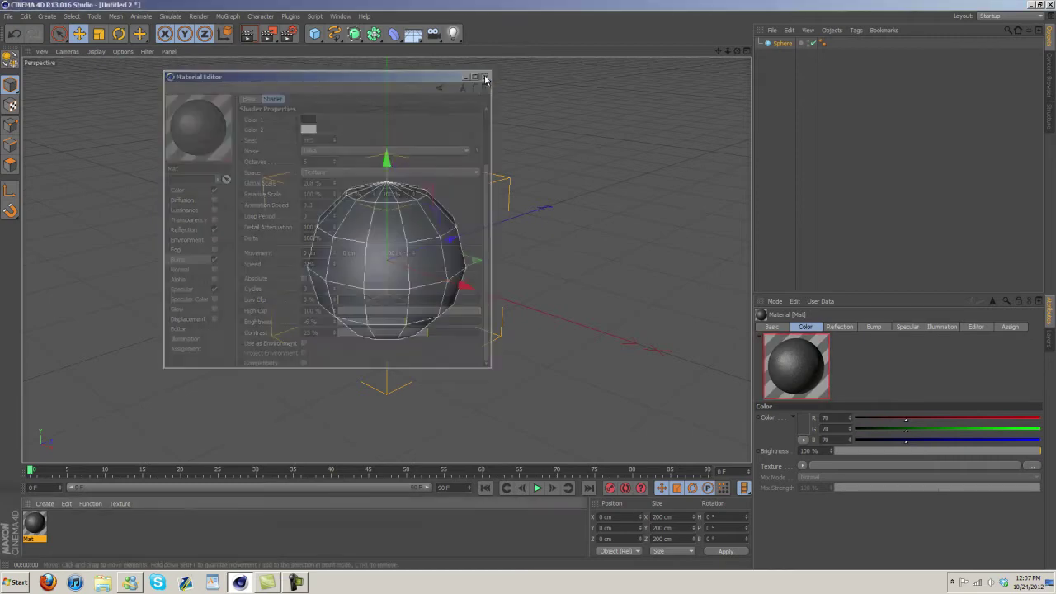
- Apply the material to the sphere and render the perspective view
left_click_drag(388, 256, 388, 256)
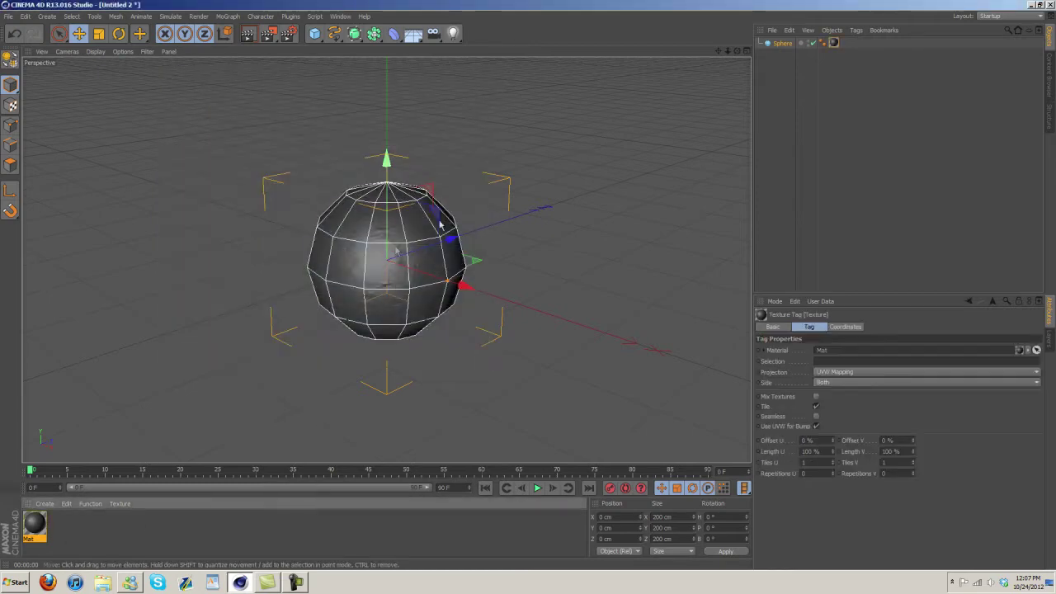
left_click(250, 37)
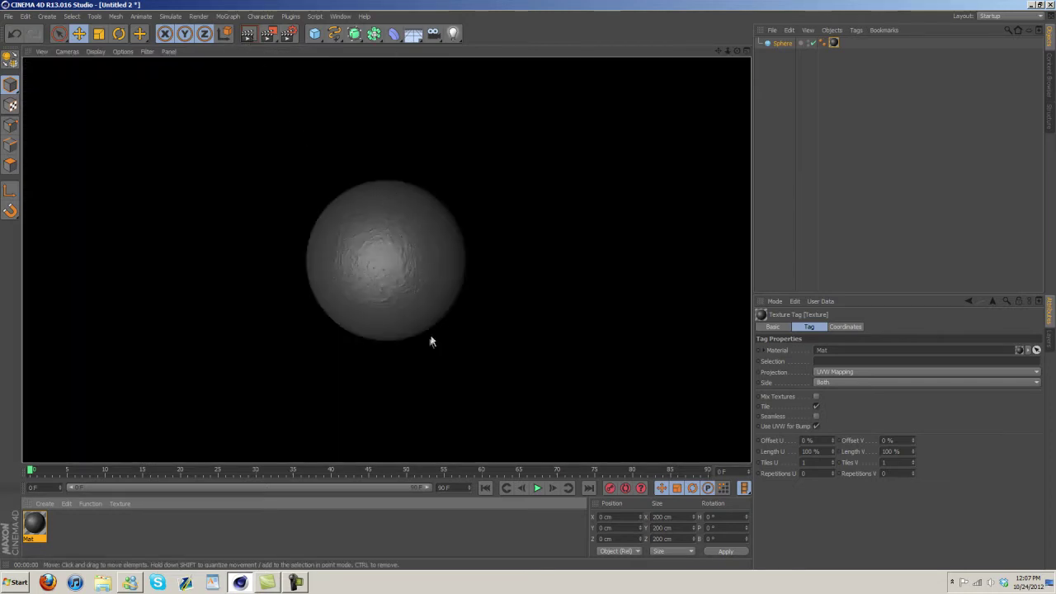
- Play the scene animation briefly, stop it, and return the playhead to frame 0
left_click(538, 488)
left_click(537, 488)
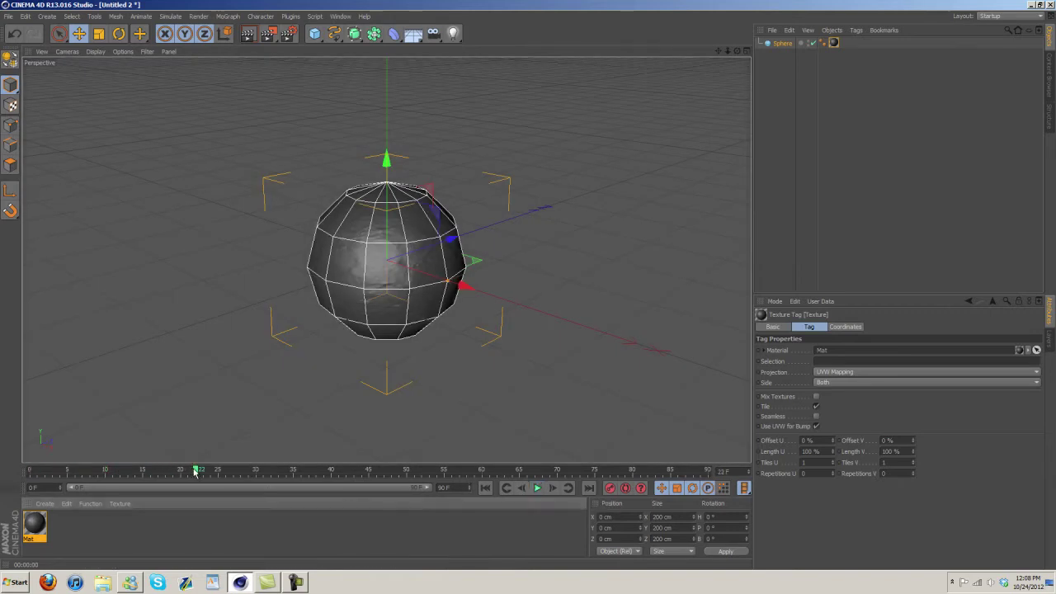
left_click_drag(196, 471, 30, 471)
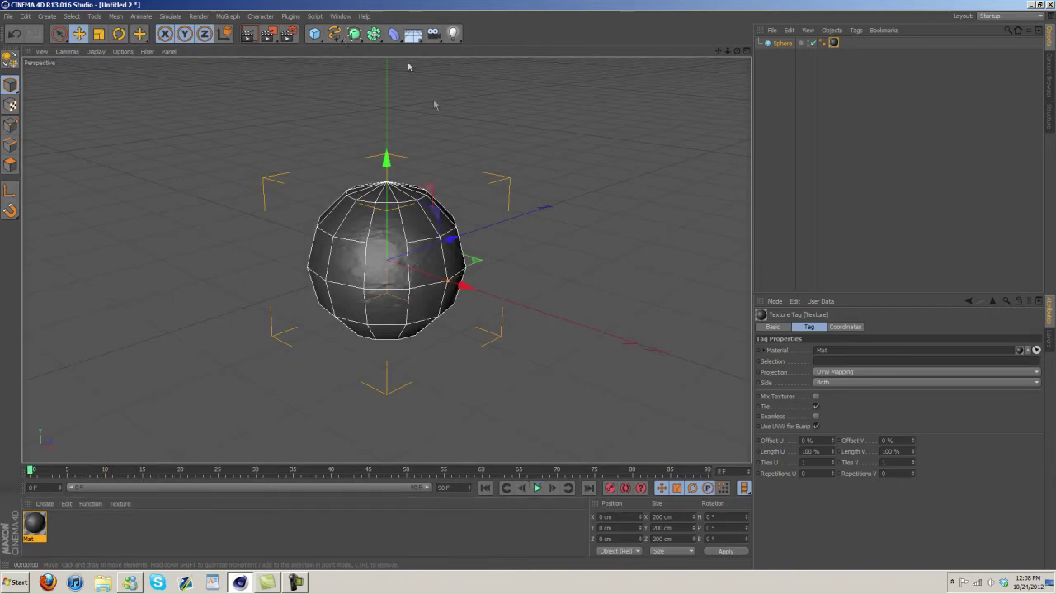
- Switch to germ.c4d and examine the Color and Reflection settings of its sphere material, Mat
left_click(340, 16)
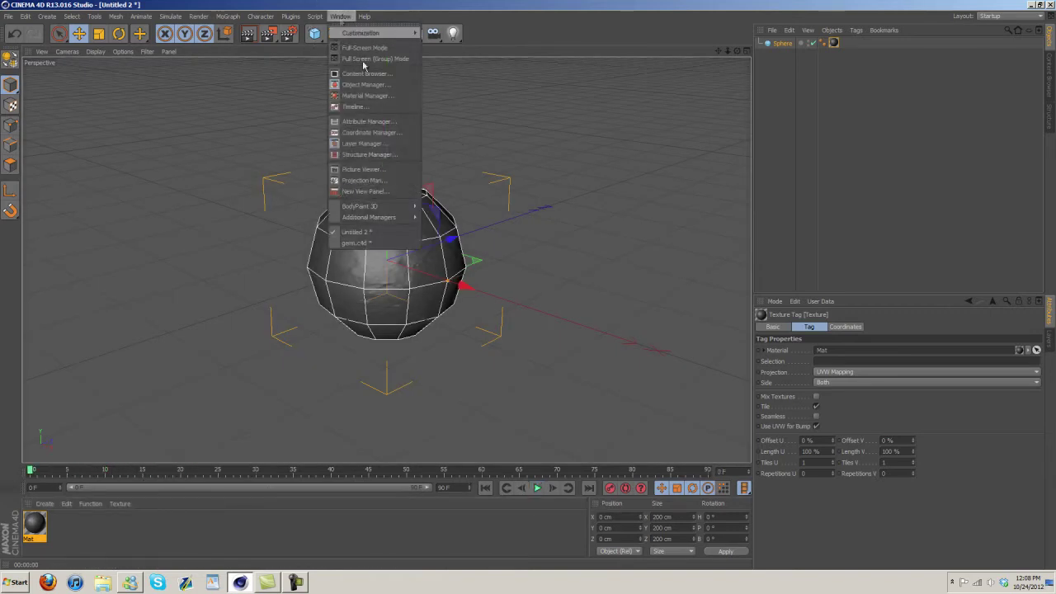
left_click(346, 243)
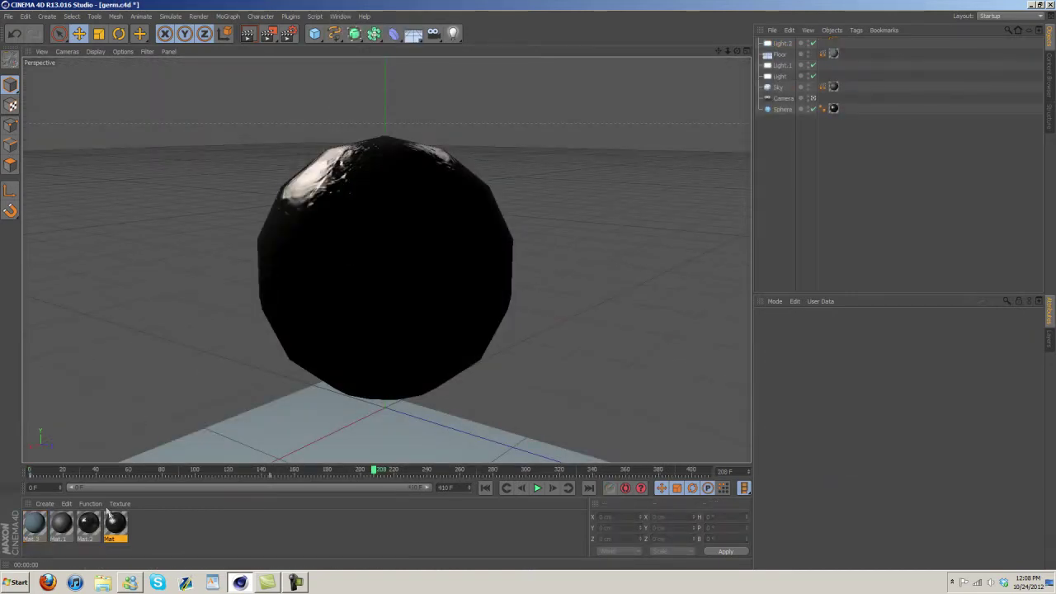
double_click(116, 522)
left_click(178, 206)
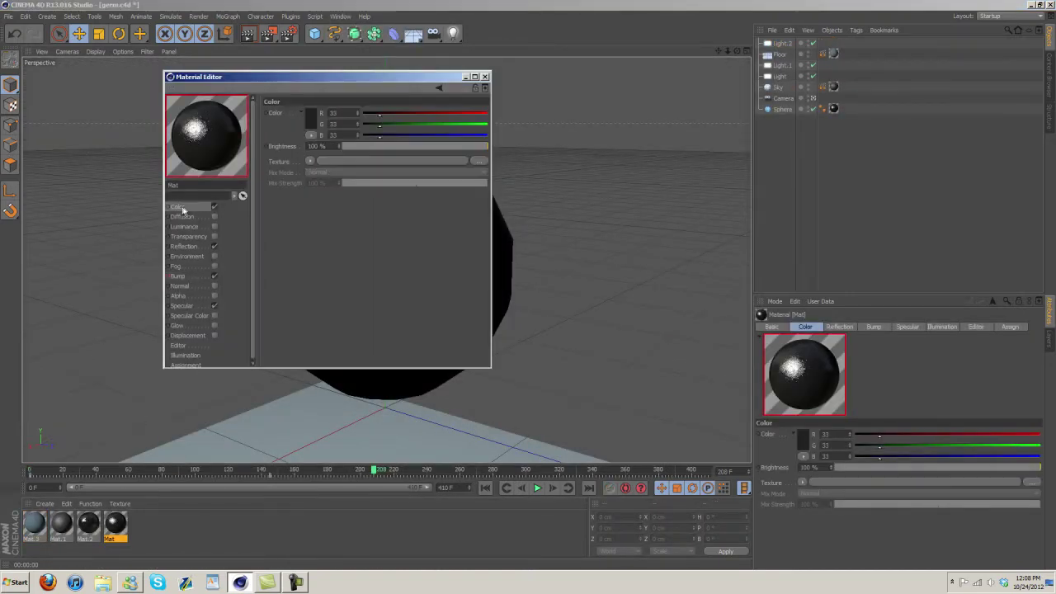
left_click(311, 122)
left_click(294, 173)
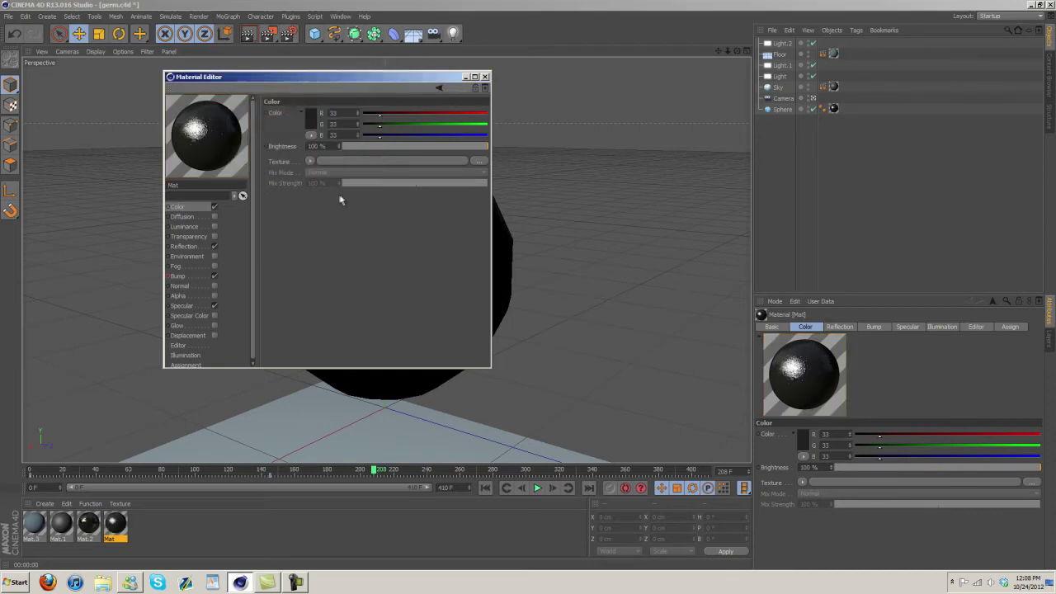
left_click(185, 248)
left_click(362, 148)
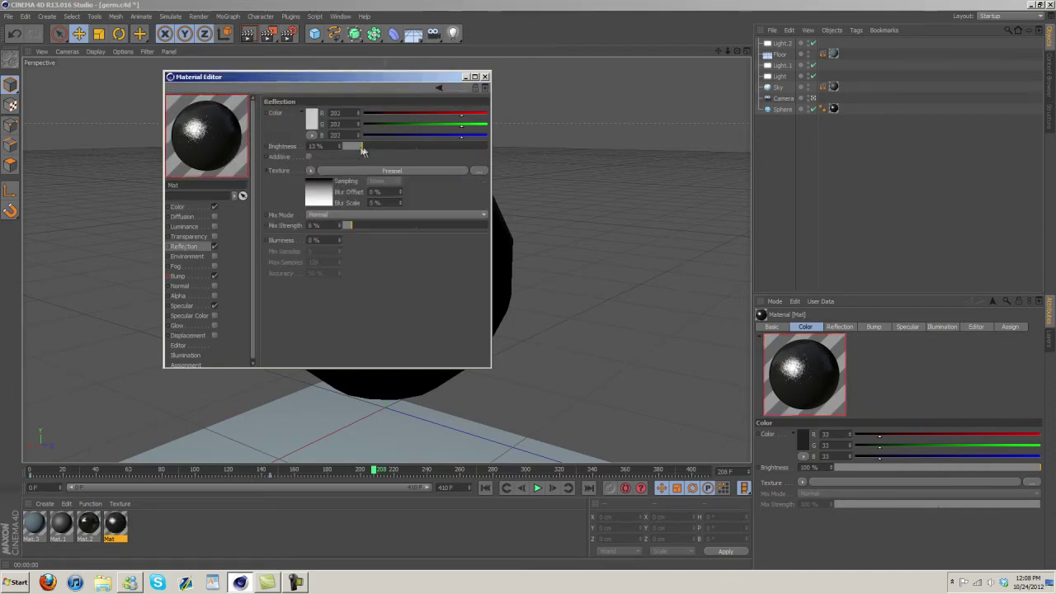
- Return to the Untitled 2 scene and darken the sphere material's color to RGB 26, 26, 26
left_click(340, 15)
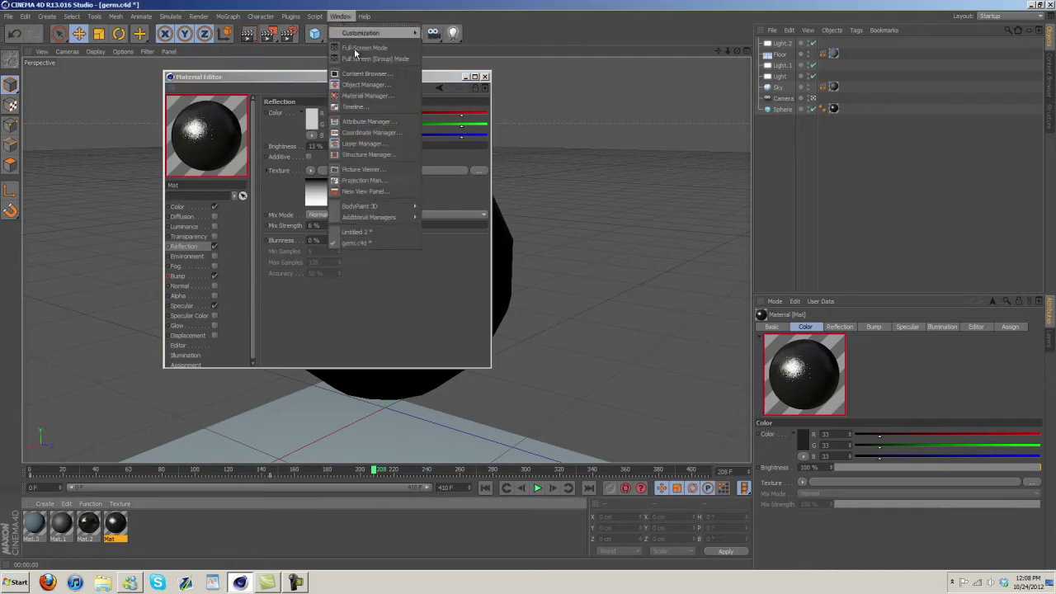
left_click(364, 234)
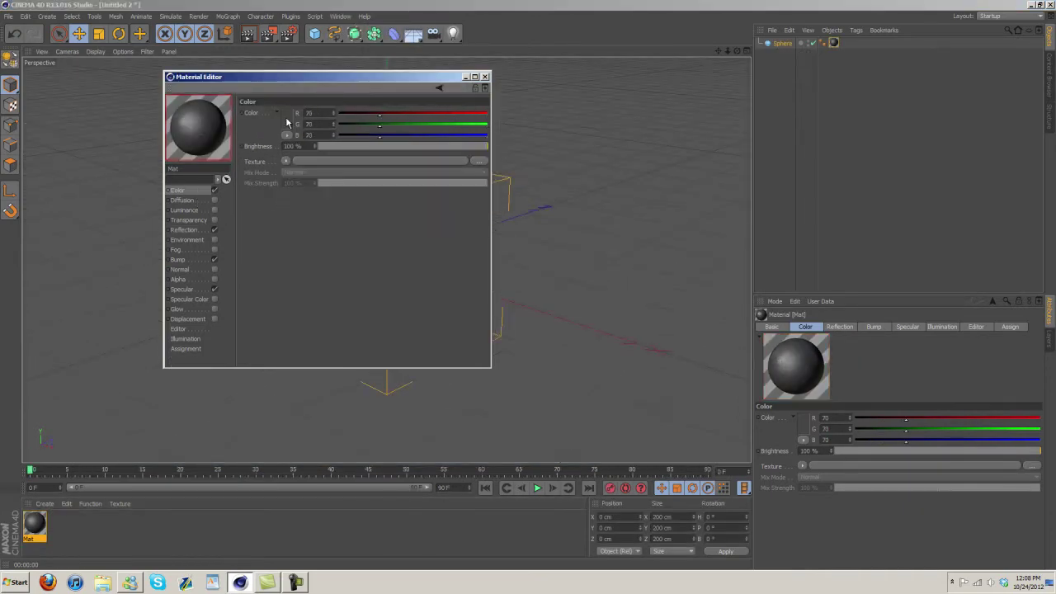
left_click(286, 122)
left_click(267, 170)
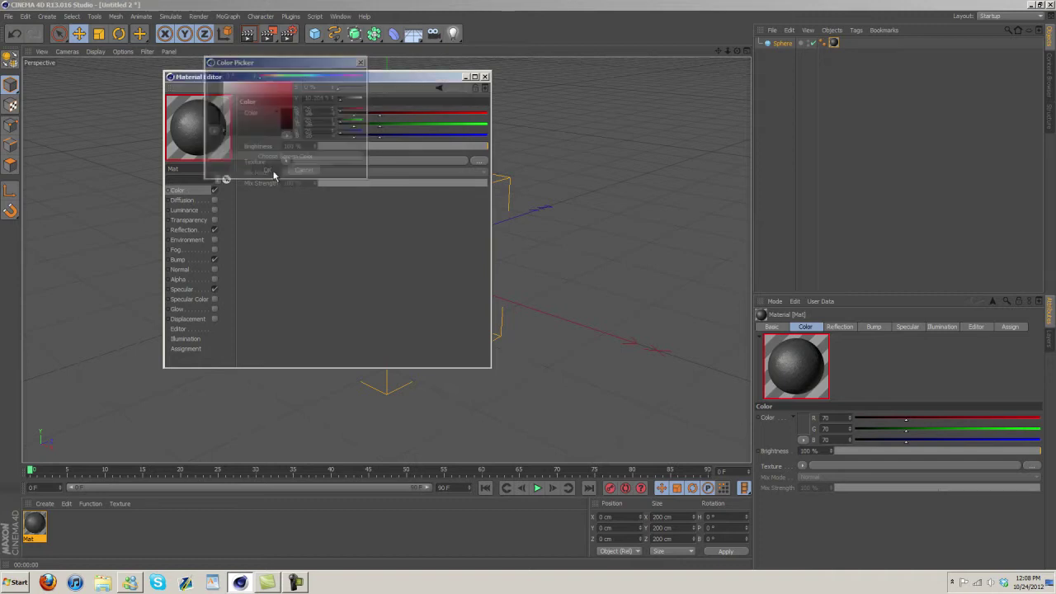
- Set the material's reflection brightness to 13% and its Fresnel mix strength to 8%, check the Specular channel, and close the Material Editor
left_click(183, 229)
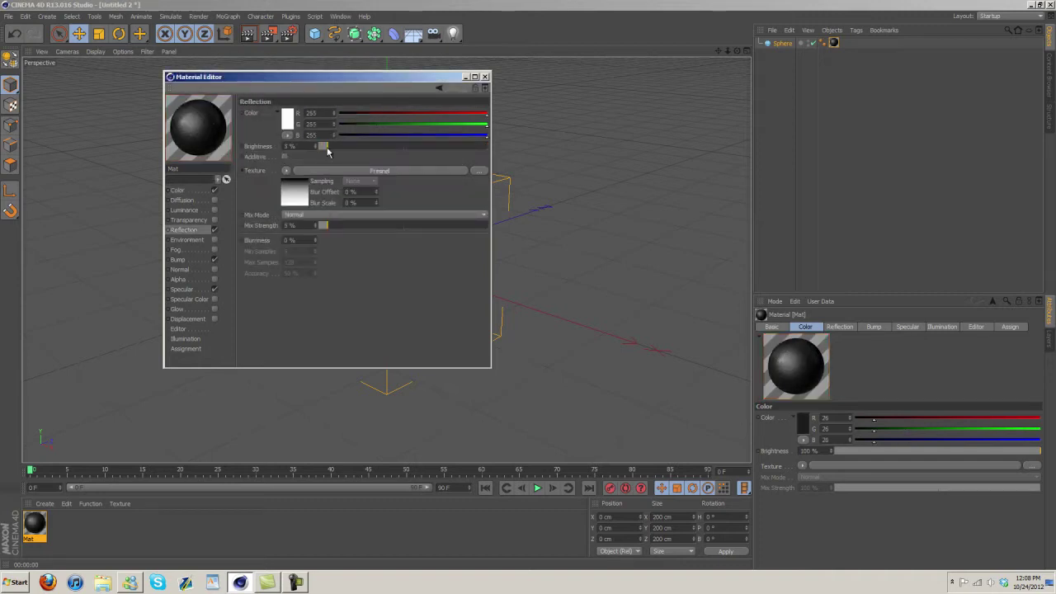
left_click_drag(334, 147, 318, 149)
left_click_drag(316, 224, 317, 223)
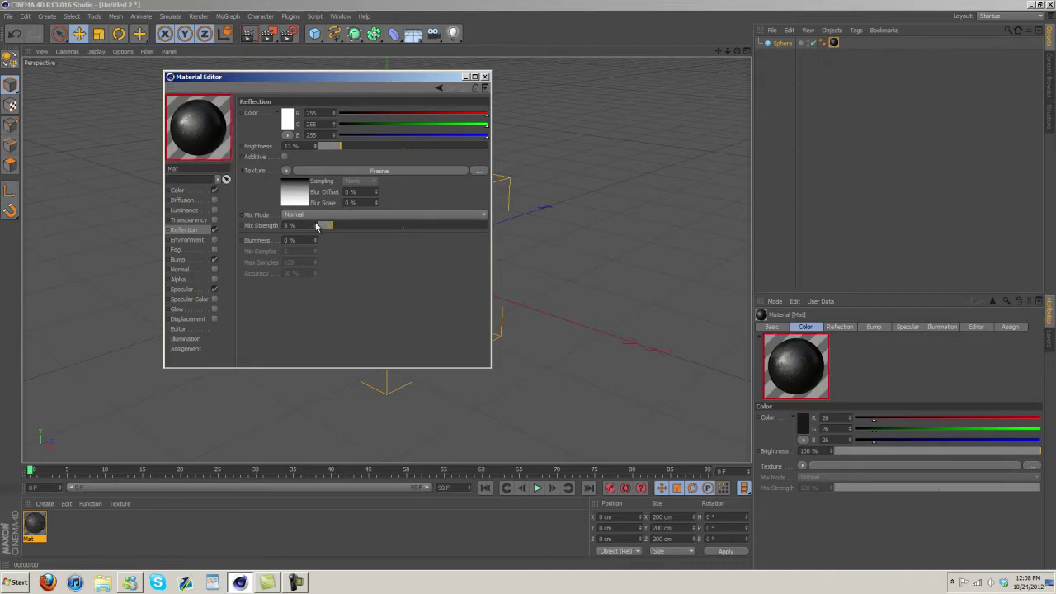
left_click(180, 260)
left_click(191, 291)
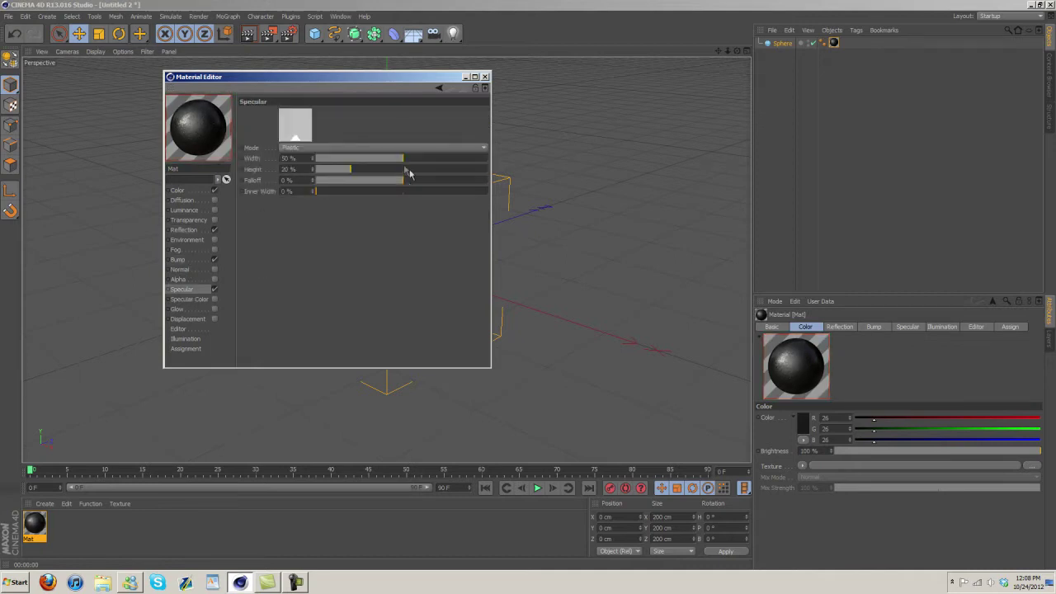
left_click(484, 77)
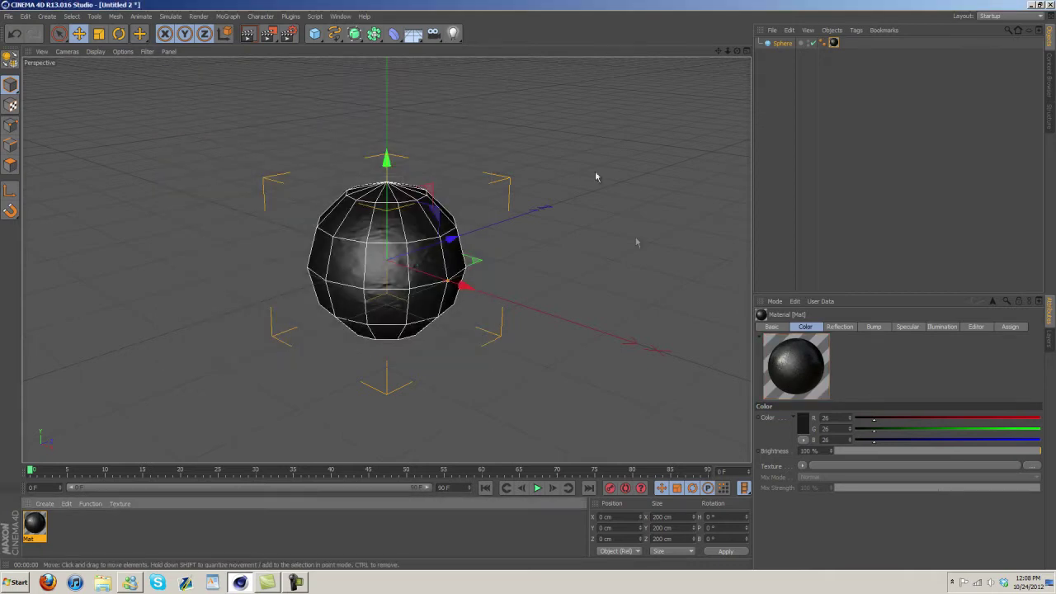
- Add a plane and move it down below the sphere to about Y -190 cm
left_click(413, 33)
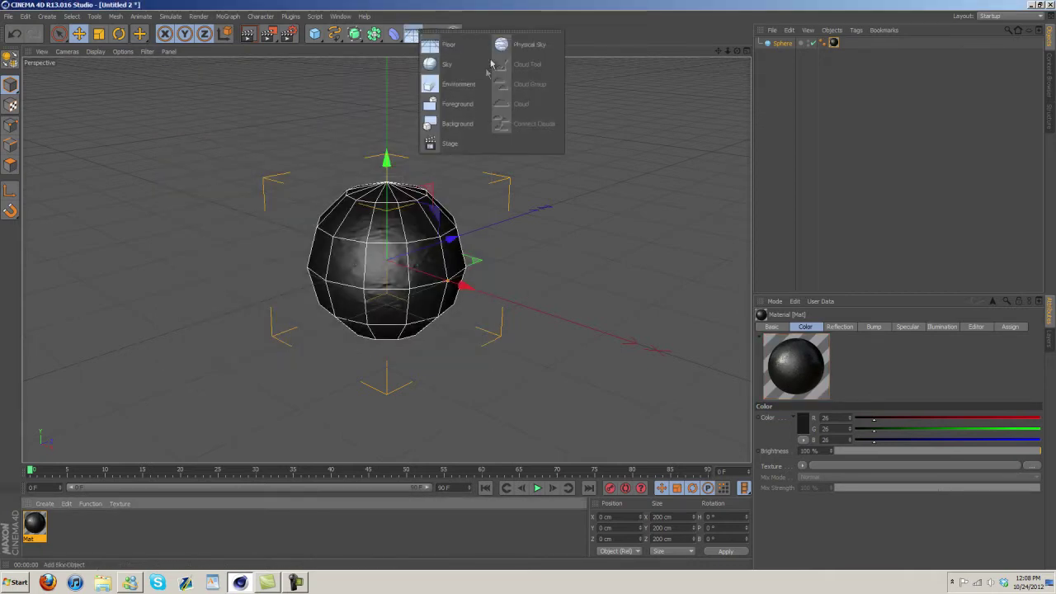
left_click(316, 33)
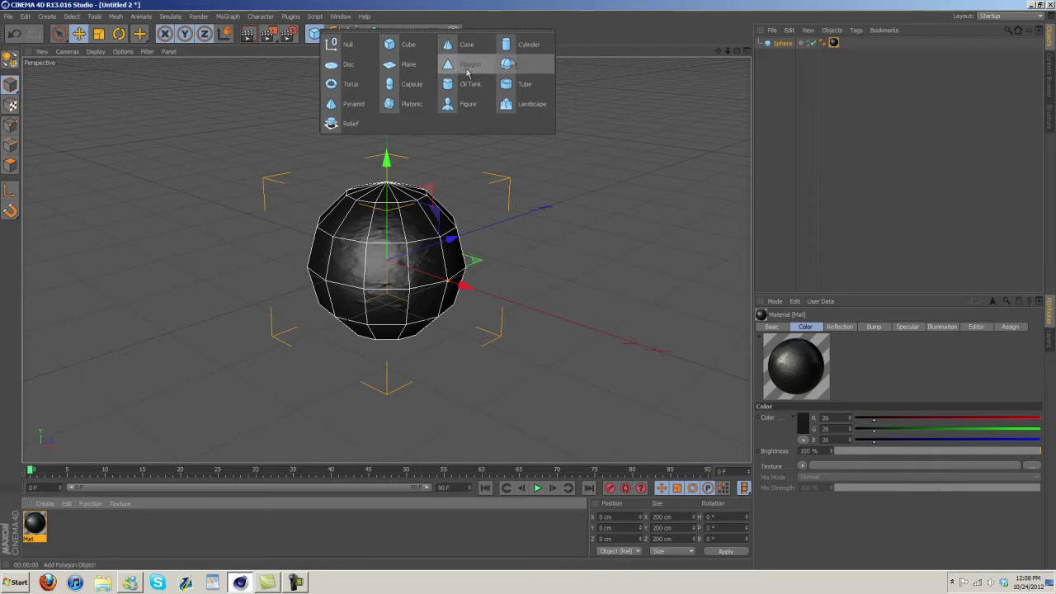
left_click(408, 64)
left_click_drag(387, 159, 387, 300)
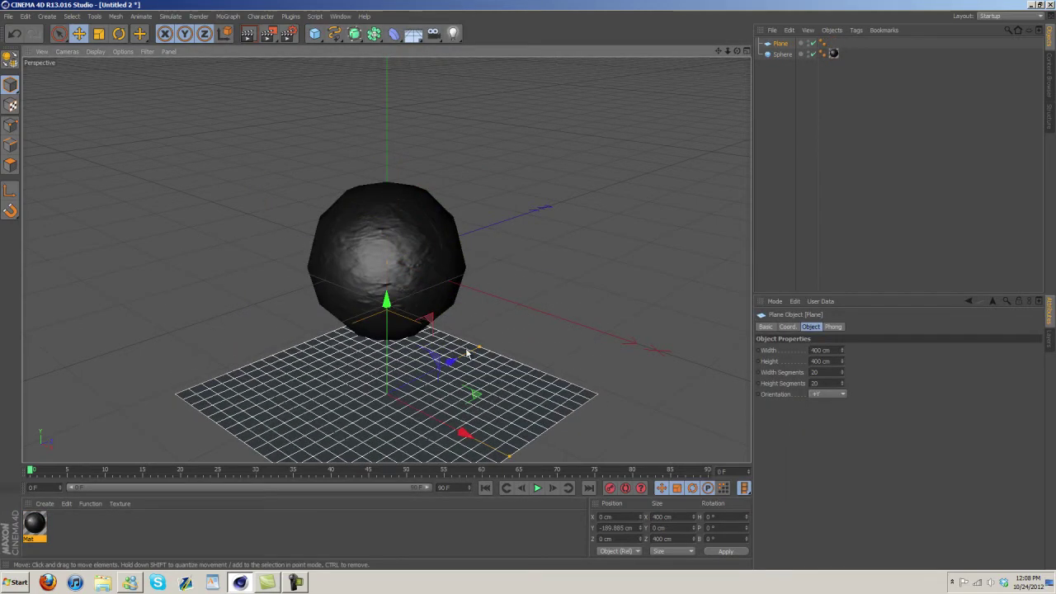
- Switch to germ.c4d and examine its Floor object and the settings of Light.2 and Light.1
left_click(339, 16)
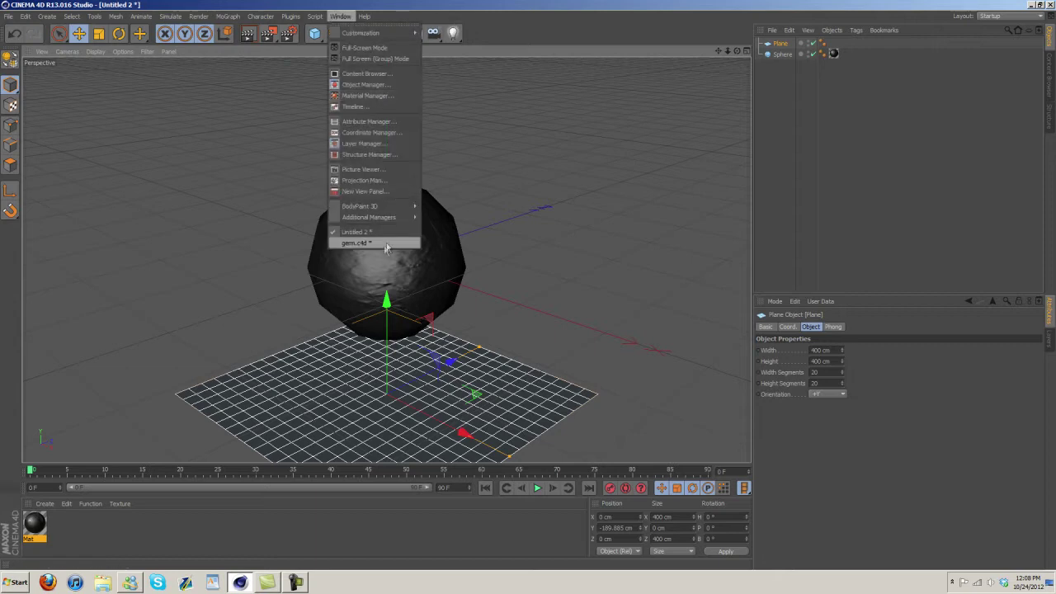
left_click(370, 245)
left_click(777, 55)
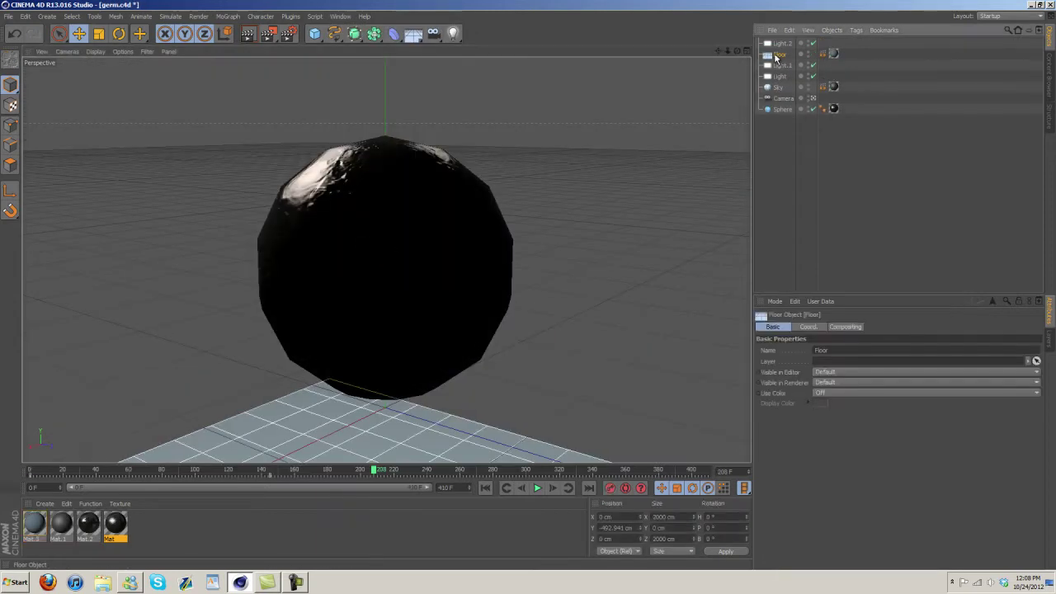
left_click(781, 44)
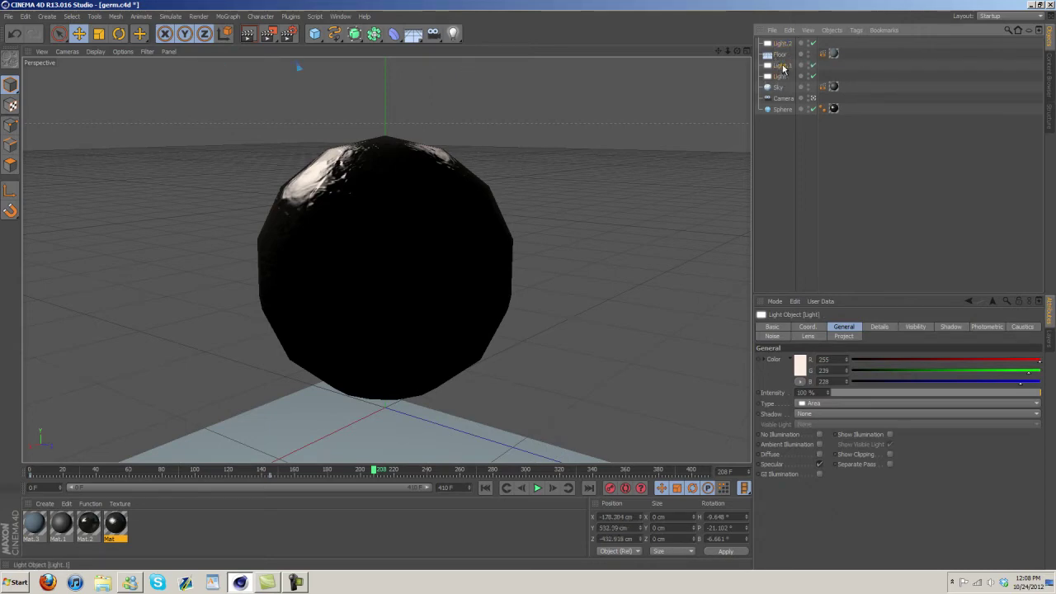
left_click(783, 66)
- Leave the camera view to examine how the lights are placed around the sphere and floor, and return to the camera view
left_click(813, 98)
scroll(476, 114, "down", 10)
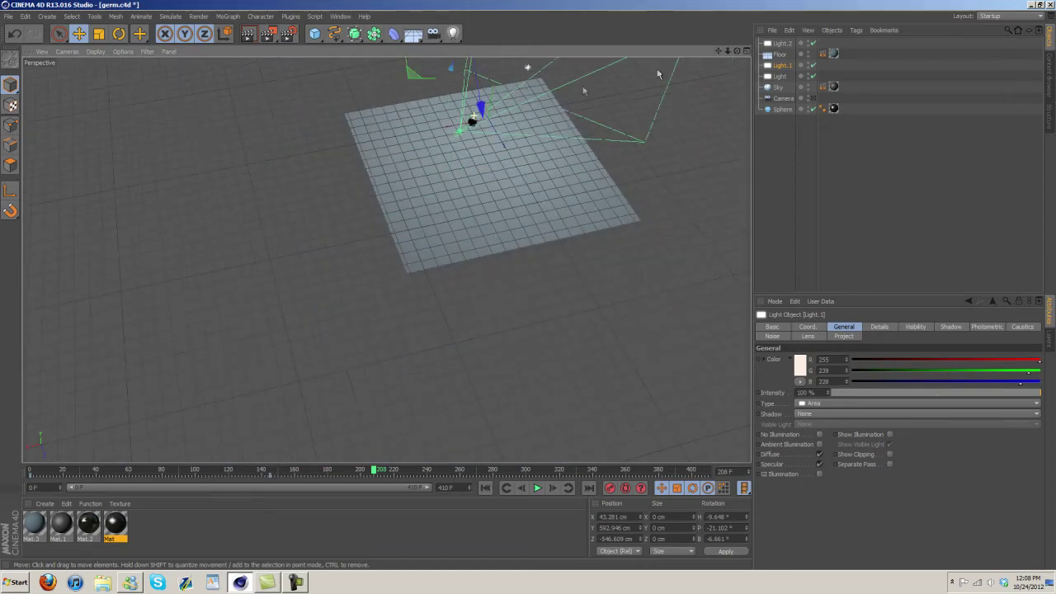
left_click_drag(717, 53, 530, 298)
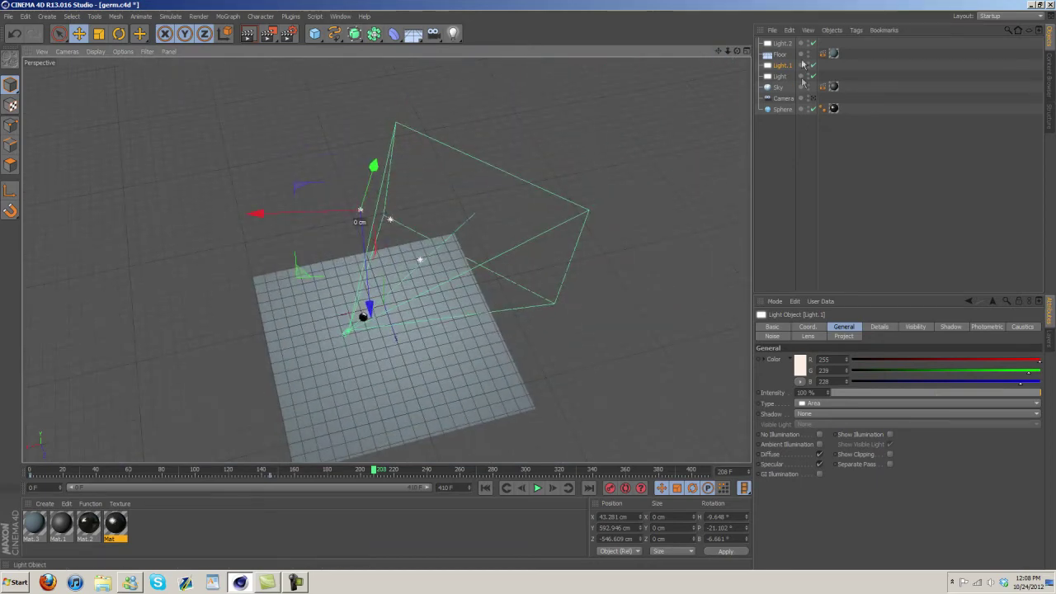
left_click_drag(737, 52, 533, 289)
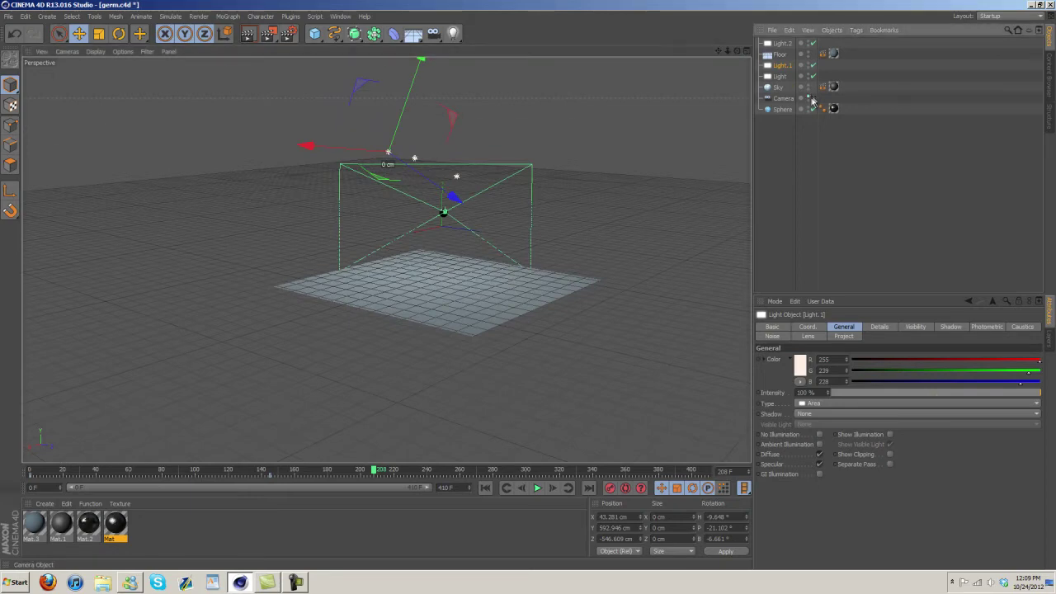
left_click(812, 99)
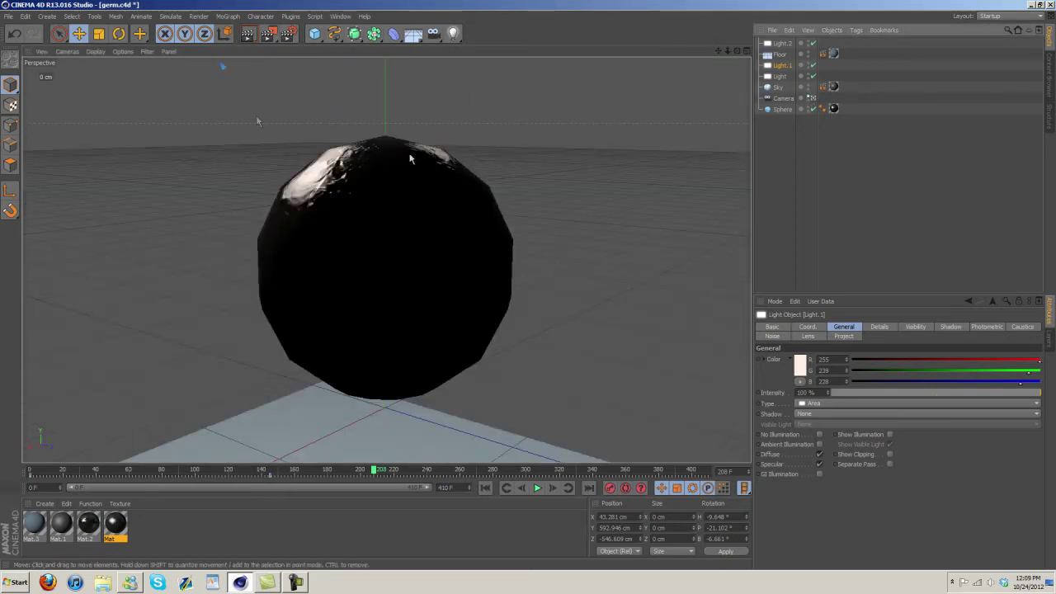
- Render the camera view to examine the highlights on the sphere, and inspect the lights that produce them
key("ctrl+r")
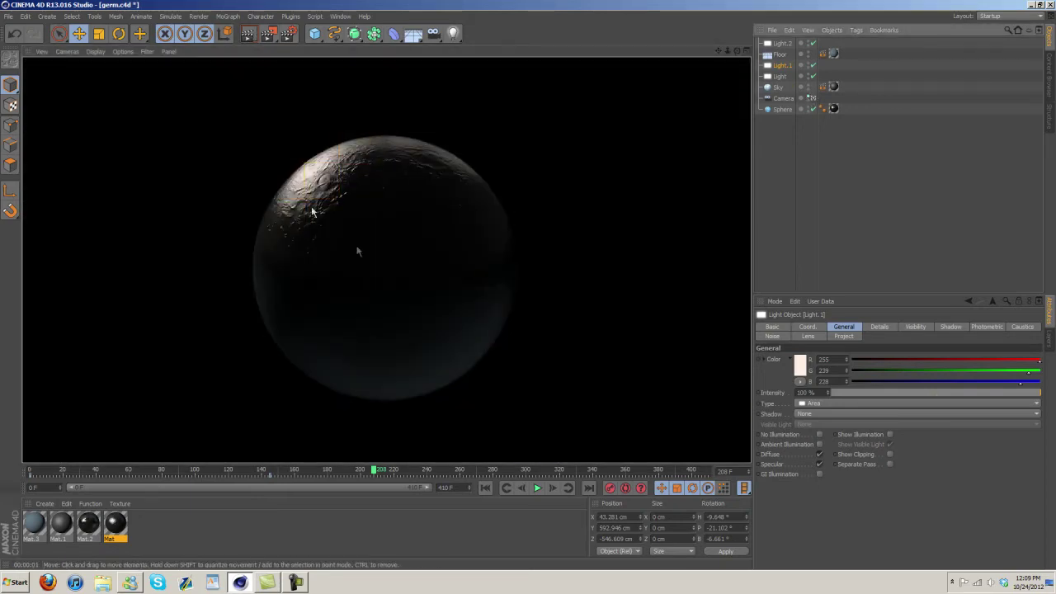
left_click(778, 77, "ctrl")
left_click(781, 44)
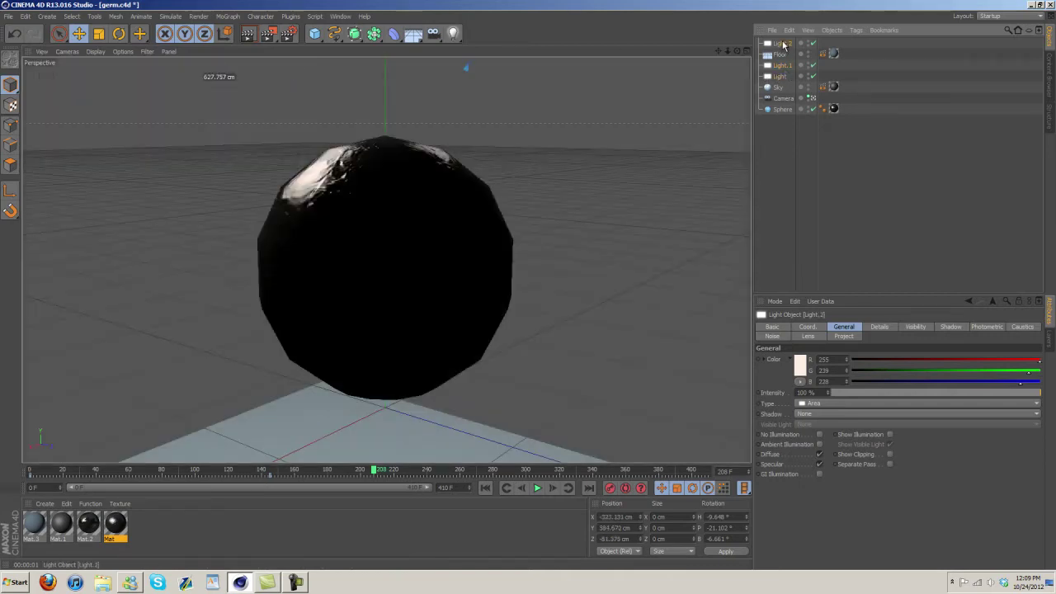
- Examine the Color and Specular settings of the material Mat.1 and close the Material Editor
left_click(782, 109)
double_click(60, 523)
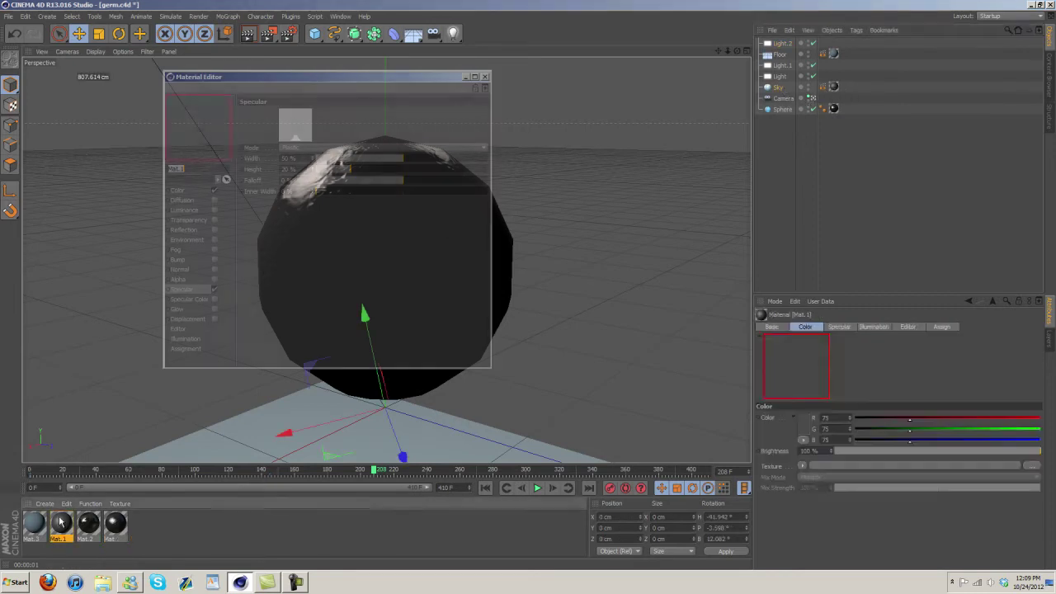
left_click(187, 192)
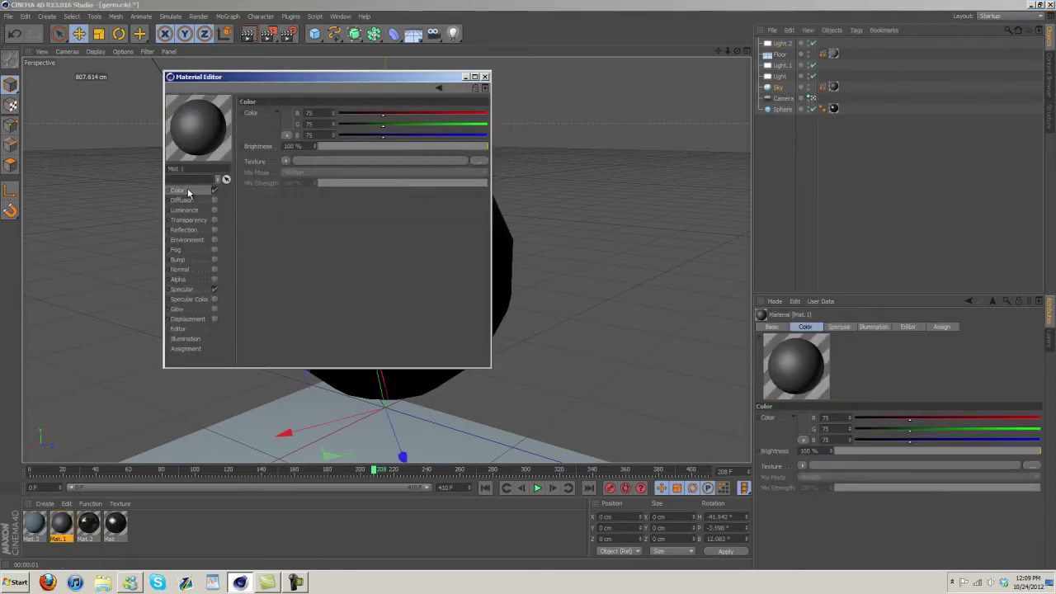
left_click(183, 289)
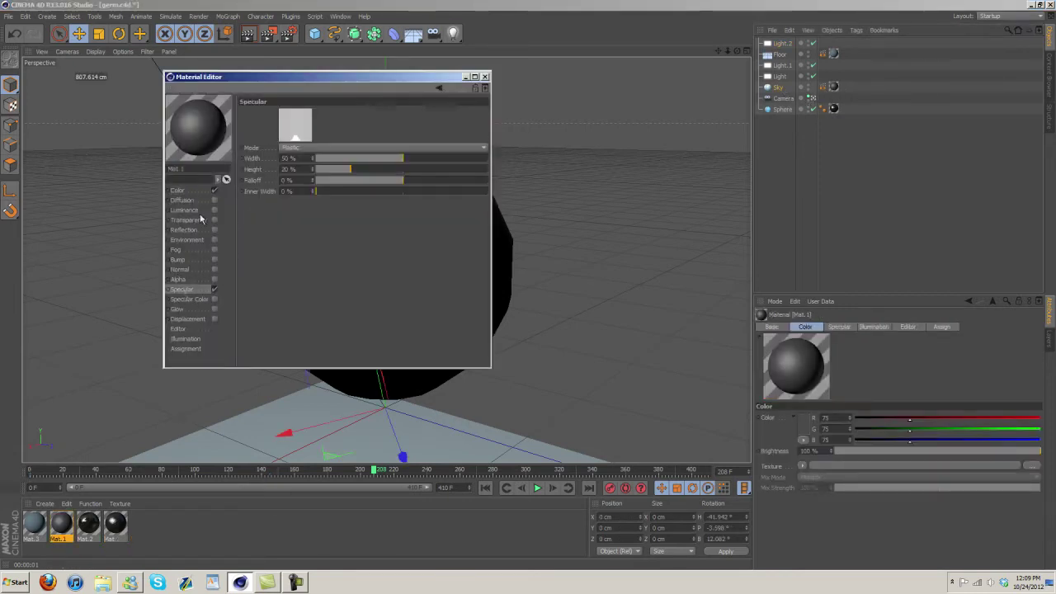
left_click(485, 77)
- Examine the Color settings of the floor's material, Mat.3, and close the Material Editor
left_click(781, 109)
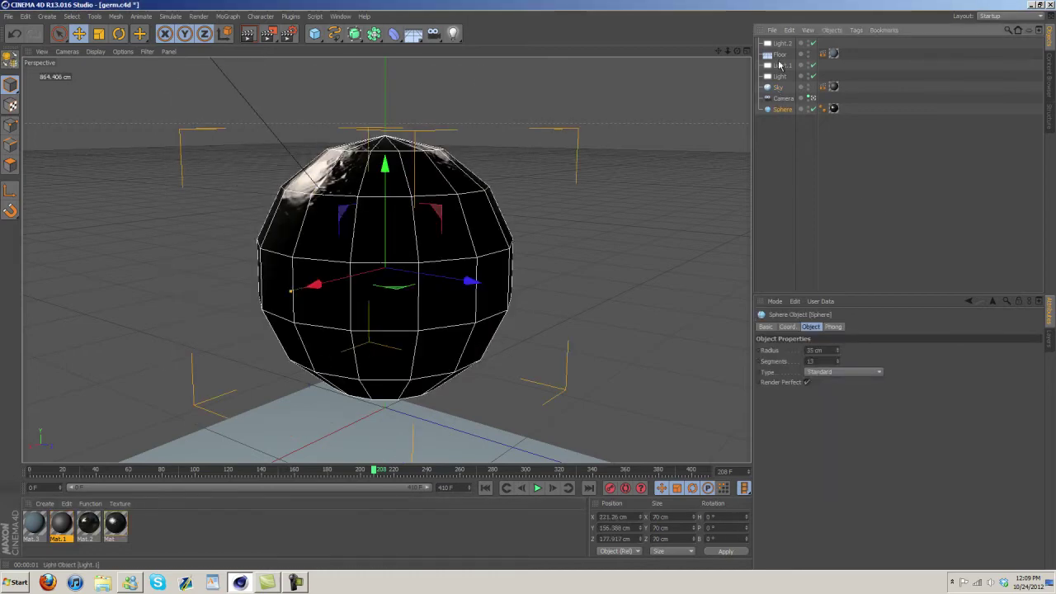
left_click(780, 54)
double_click(33, 522)
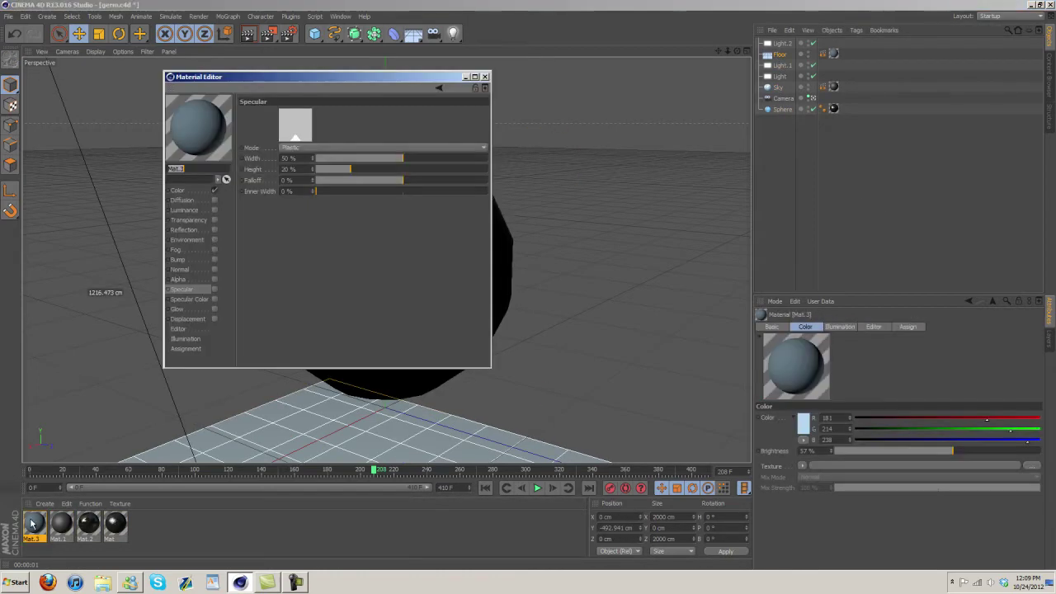
left_click(176, 191)
left_click(485, 77)
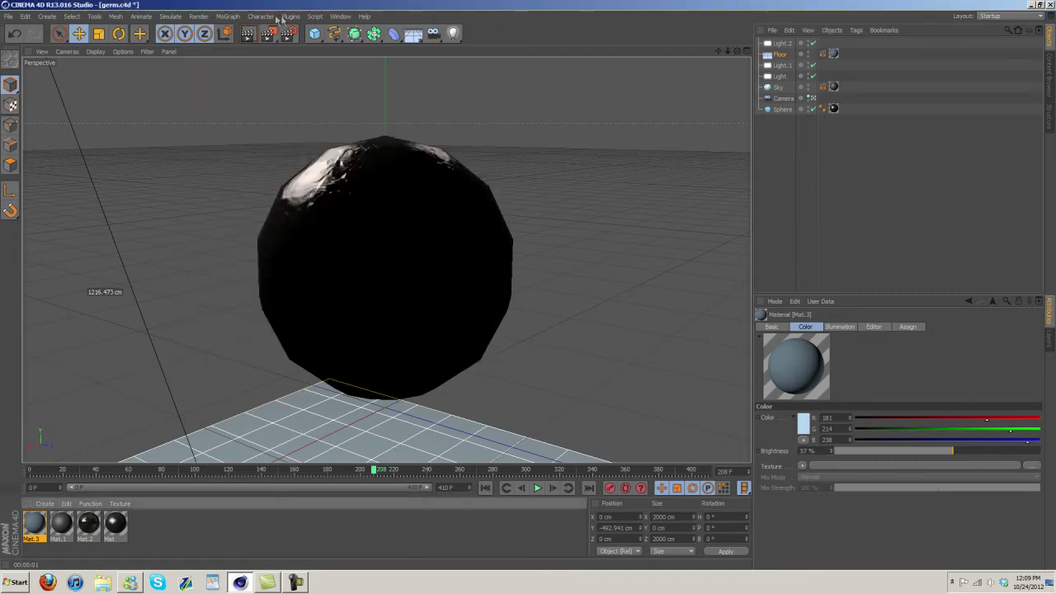
- Return to the Untitled 2 scene and delete the plane under the sphere
left_click(321, 17)
left_click(369, 234)
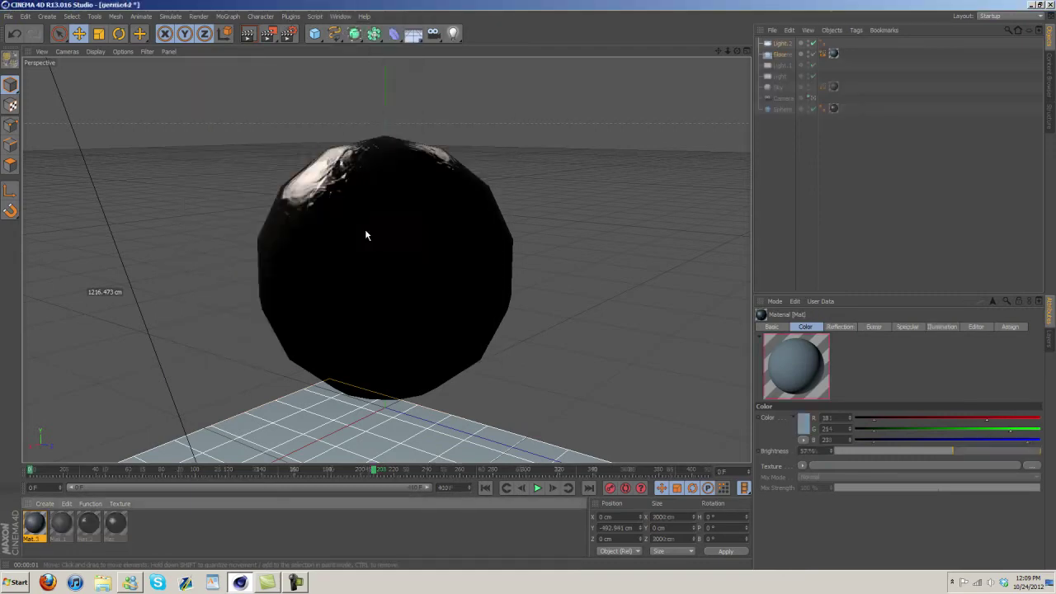
left_click(782, 44)
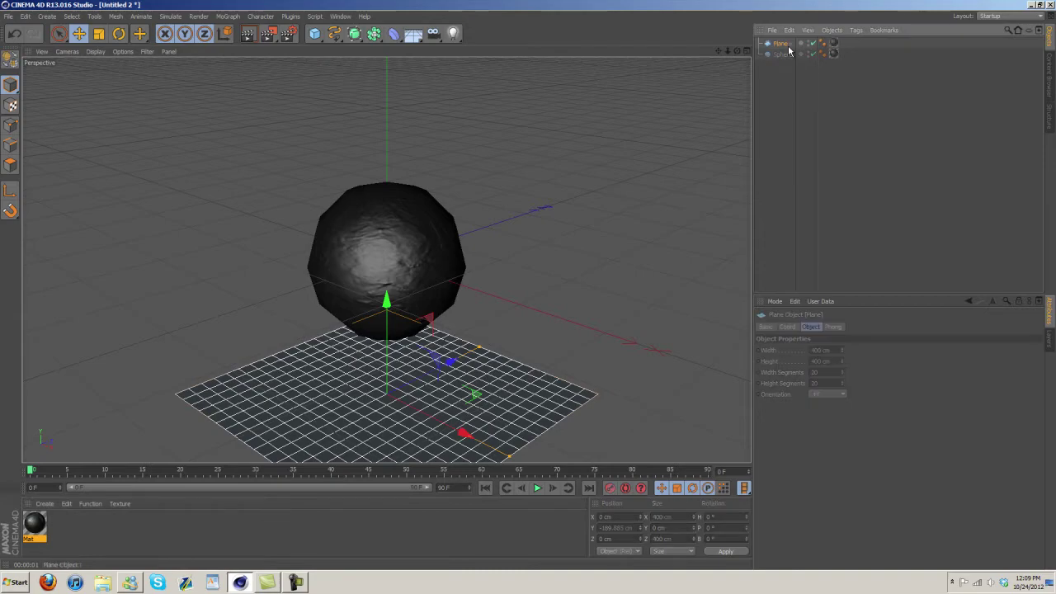
key("Delete")
- Add a Floor object and move it down below the sphere to about Y -215 cm
left_click(412, 34)
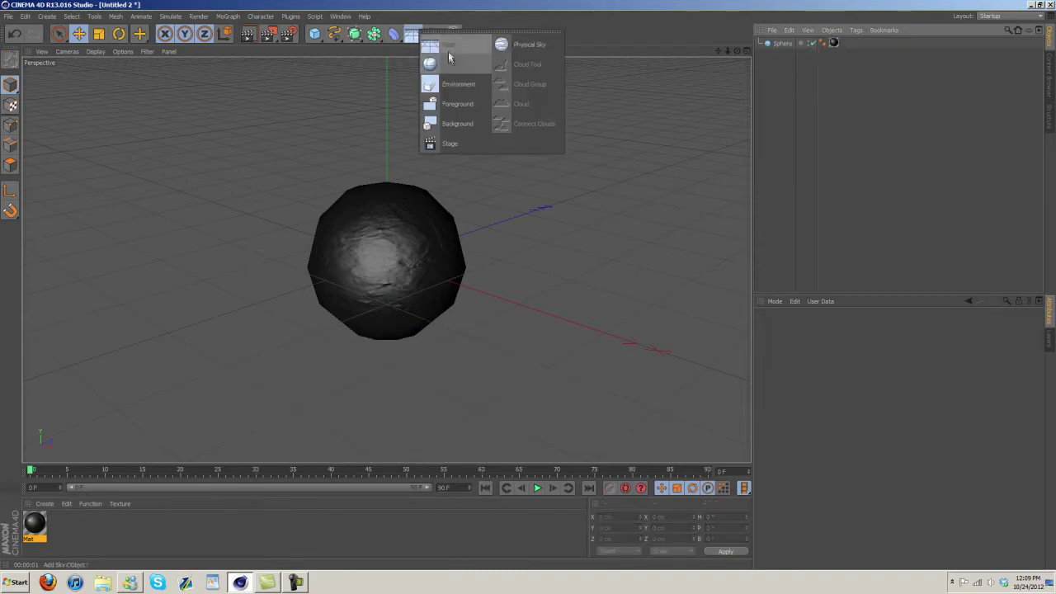
left_click(430, 44)
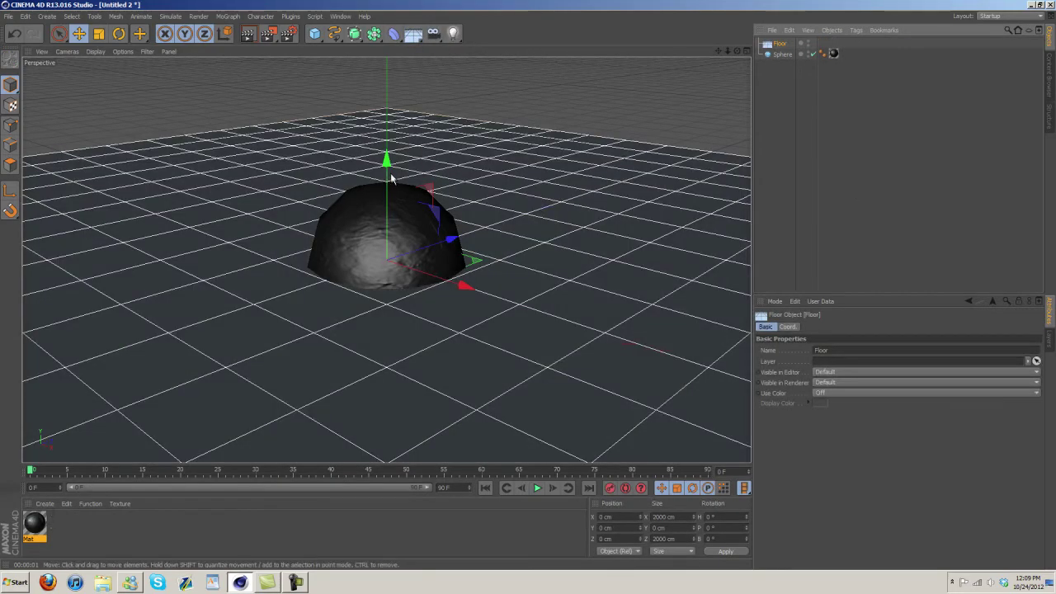
left_click_drag(386, 158, 386, 320)
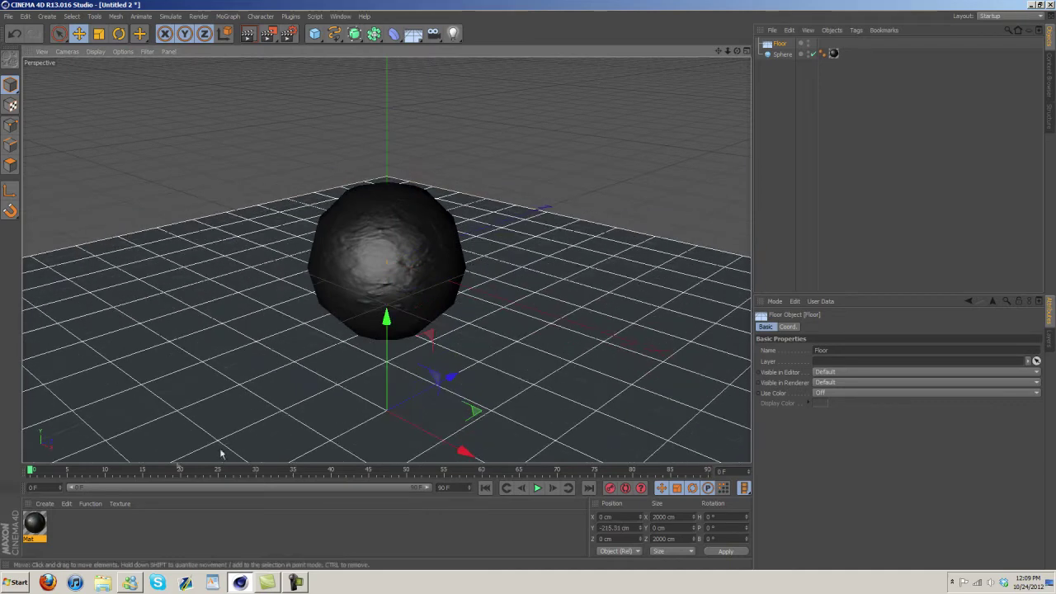
- Create a new material for the floor and open it in the Material Editor
left_click(44, 504)
left_click(64, 409)
left_click(43, 504)
double_click(35, 521)
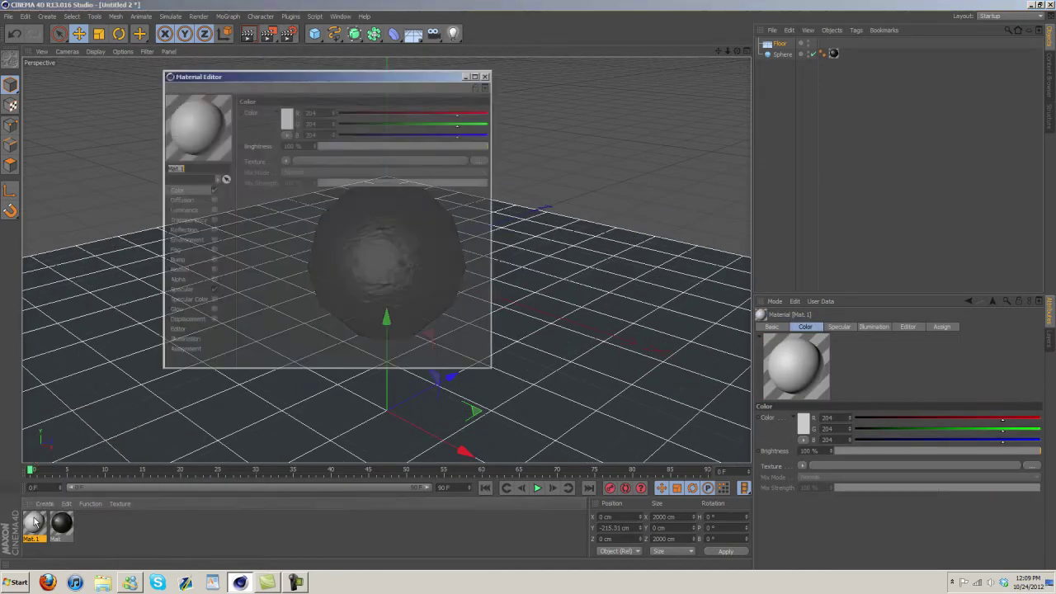
- Turn off the new material's Specular channel and set its color to light blue RGB 75, 213, 255 at 57% brightness
left_click(213, 289)
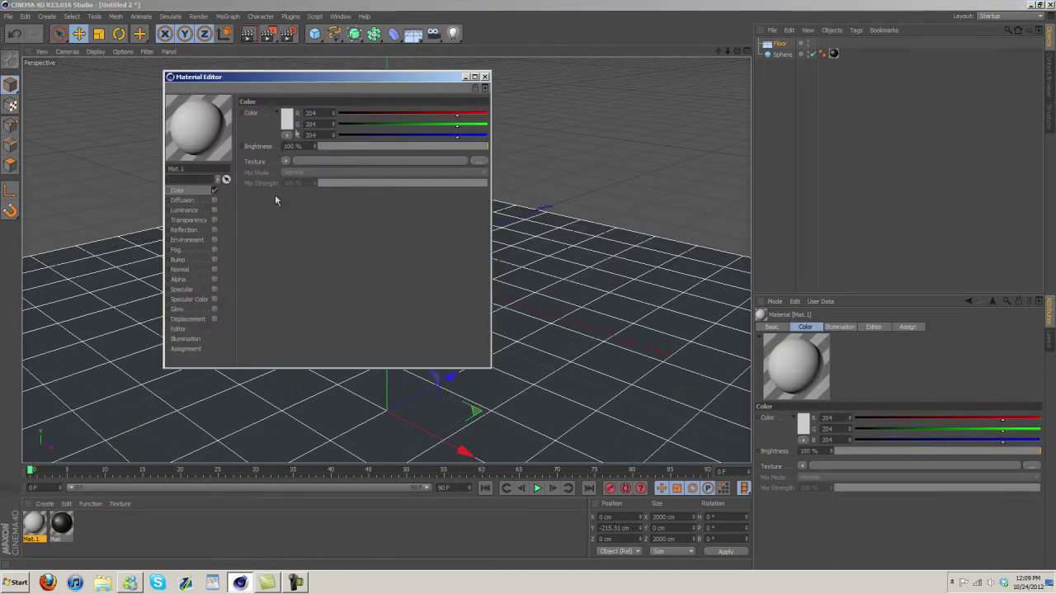
left_click(286, 118)
left_click_drag(262, 79, 312, 81)
left_click_drag(271, 97, 287, 81)
left_click(265, 169)
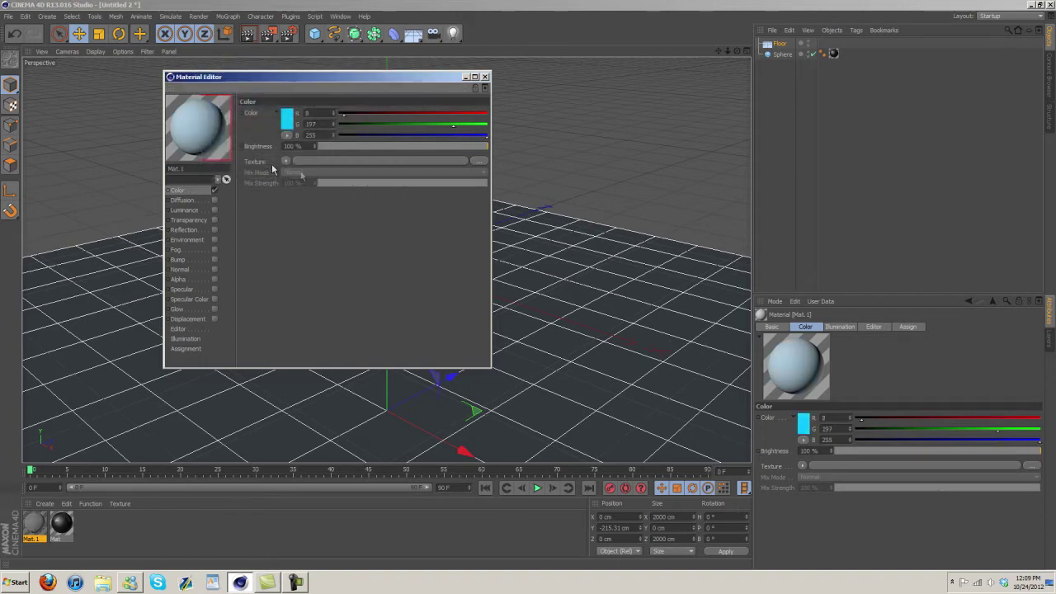
left_click_drag(451, 148, 417, 149)
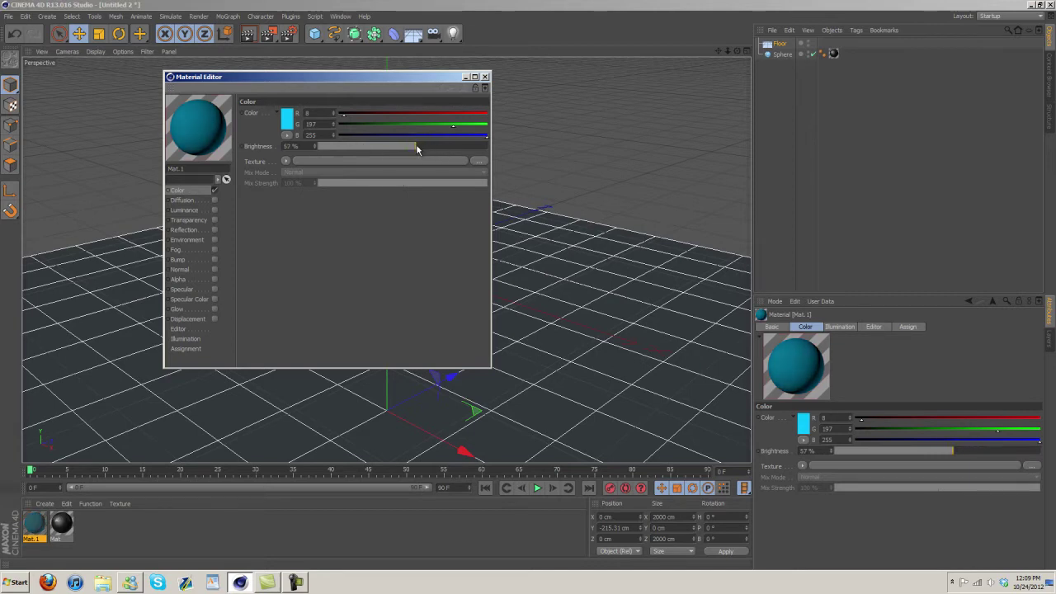
left_click(287, 120)
left_click(270, 81)
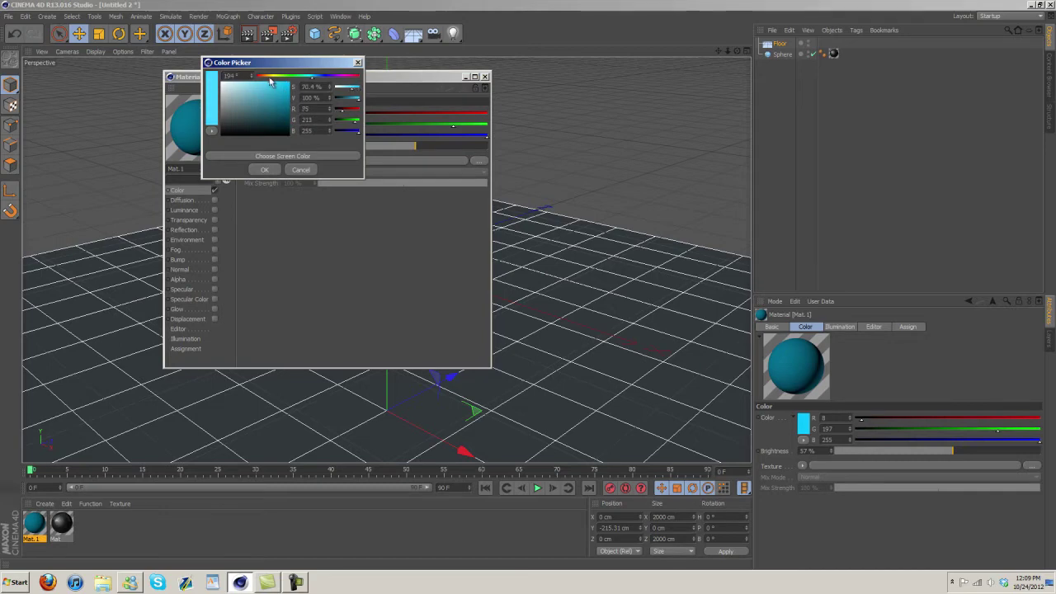
left_click(264, 170)
- Apply the blue material to the floor, close the Material Editor and render the view
left_click_drag(218, 128, 83, 350)
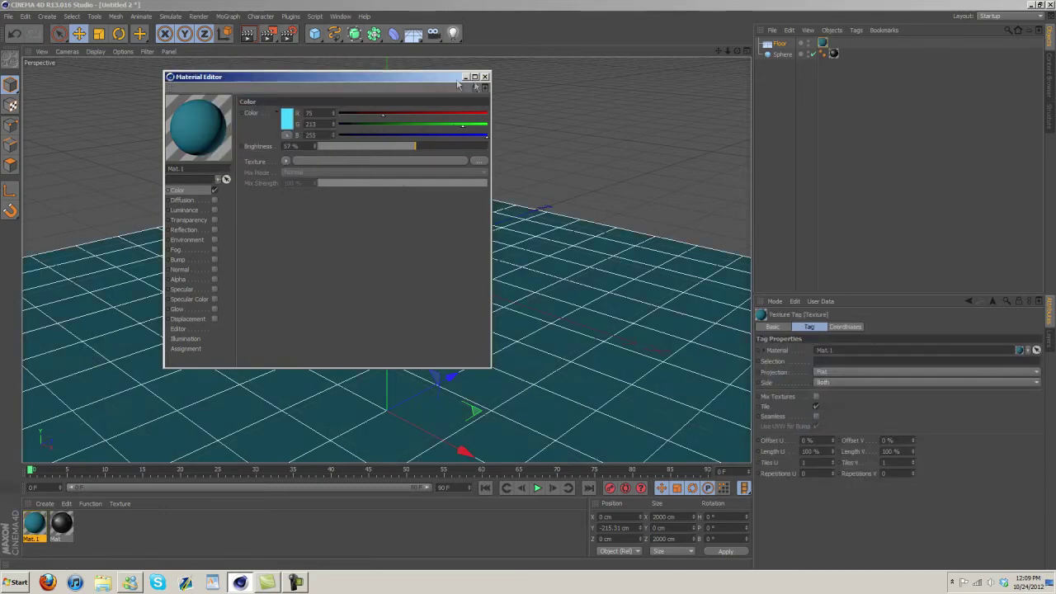
left_click(485, 77)
left_click(247, 33)
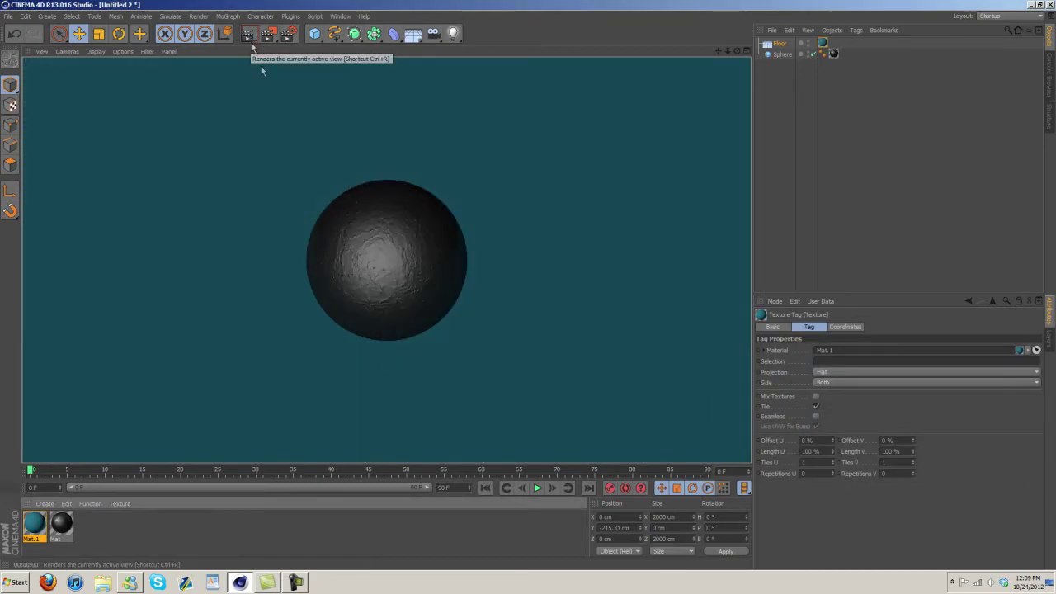
- Add a Compositing tag to the floor with Seen by Camera disabled, and render the view
right_click(782, 47)
mouse_move(858, 46)
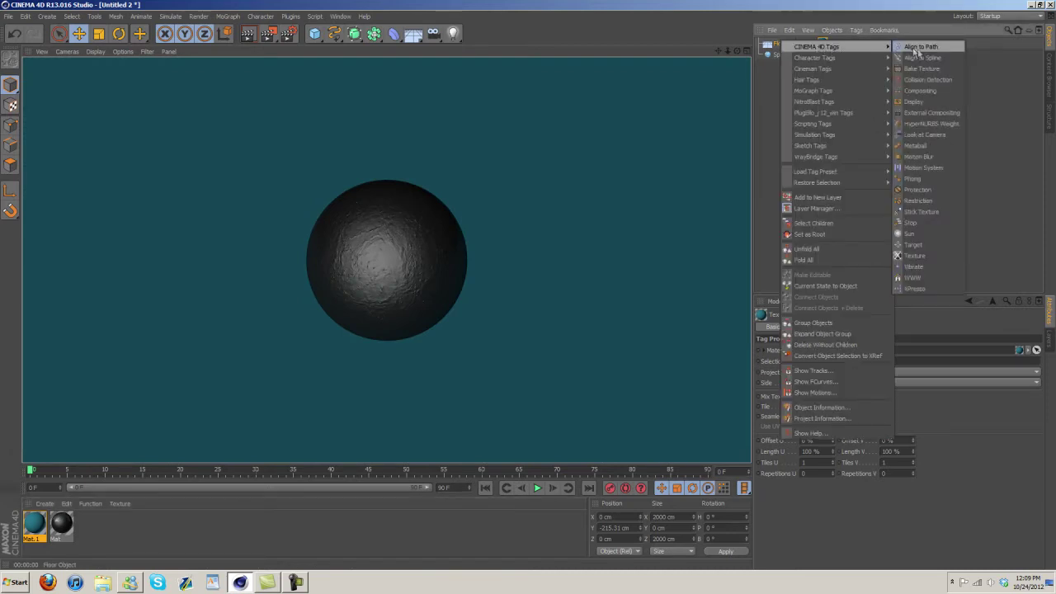
left_click(933, 90)
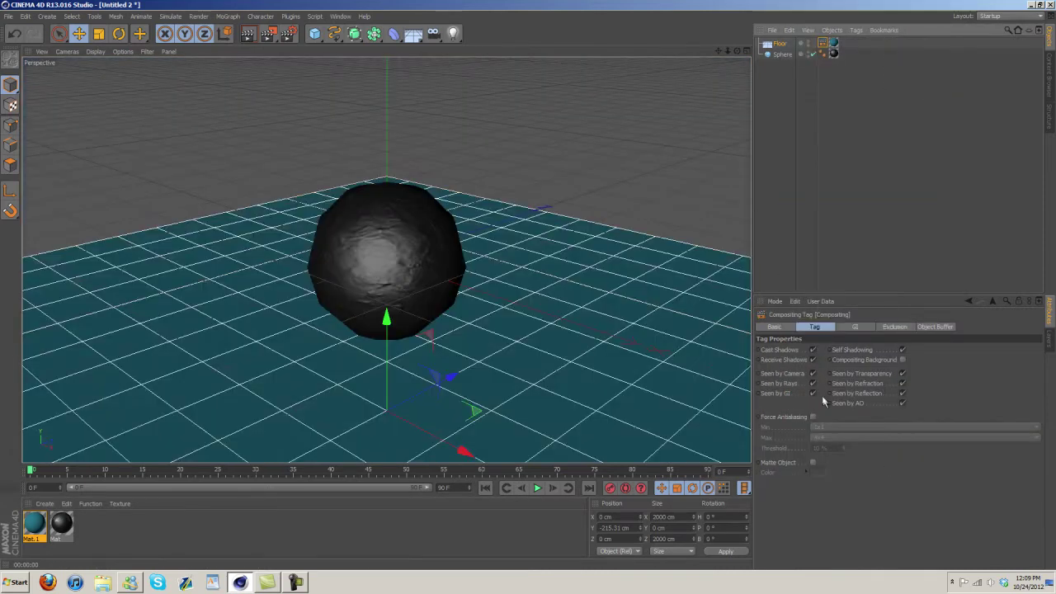
left_click(813, 374)
left_click(247, 33)
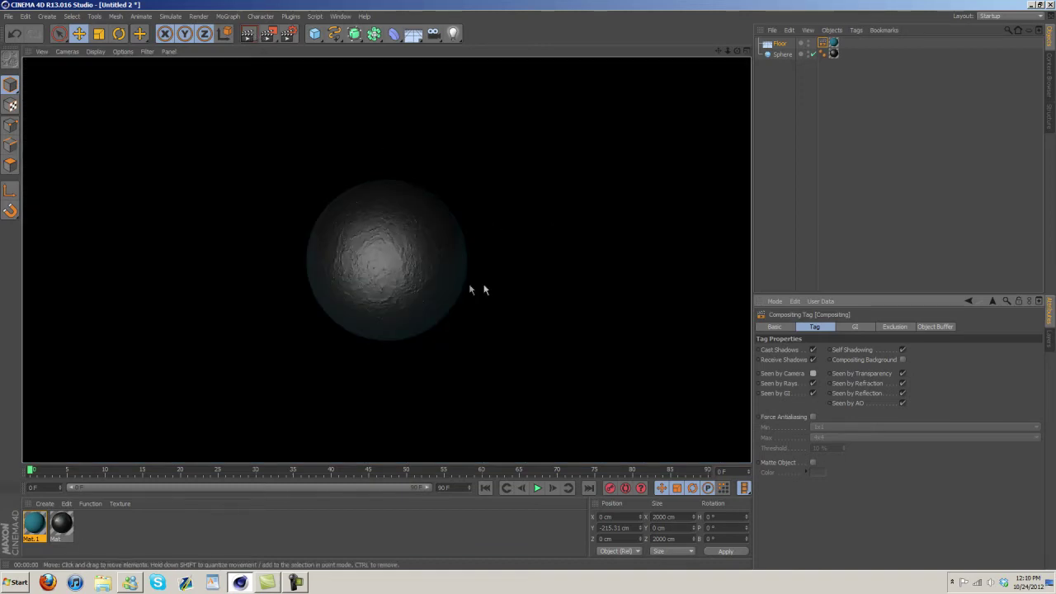
- Change the floor material's color to RGB 48, 206, 255 and its brightness to 48%
double_click(30, 526)
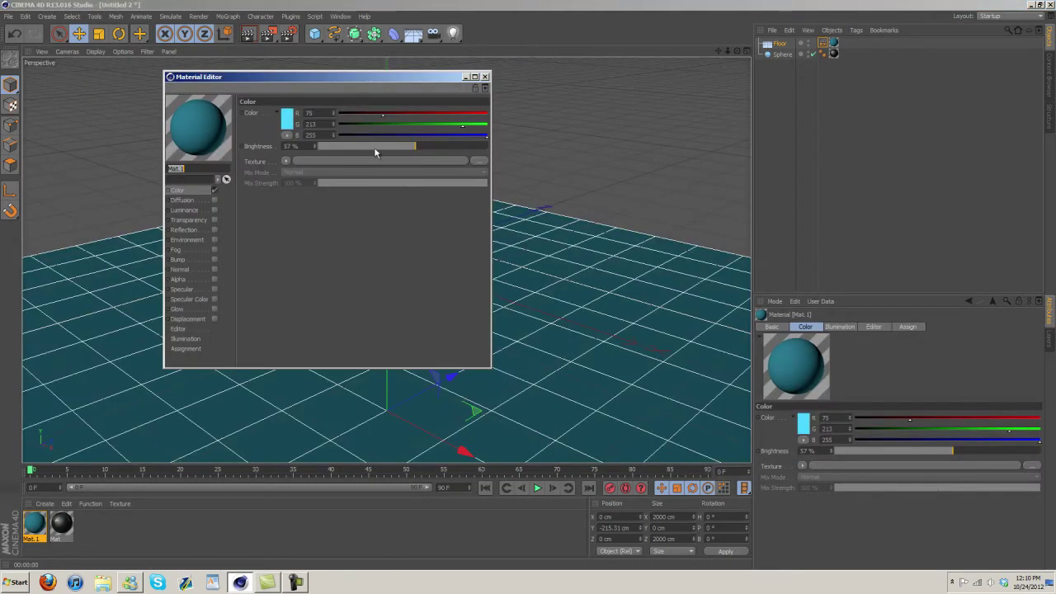
left_click(287, 114)
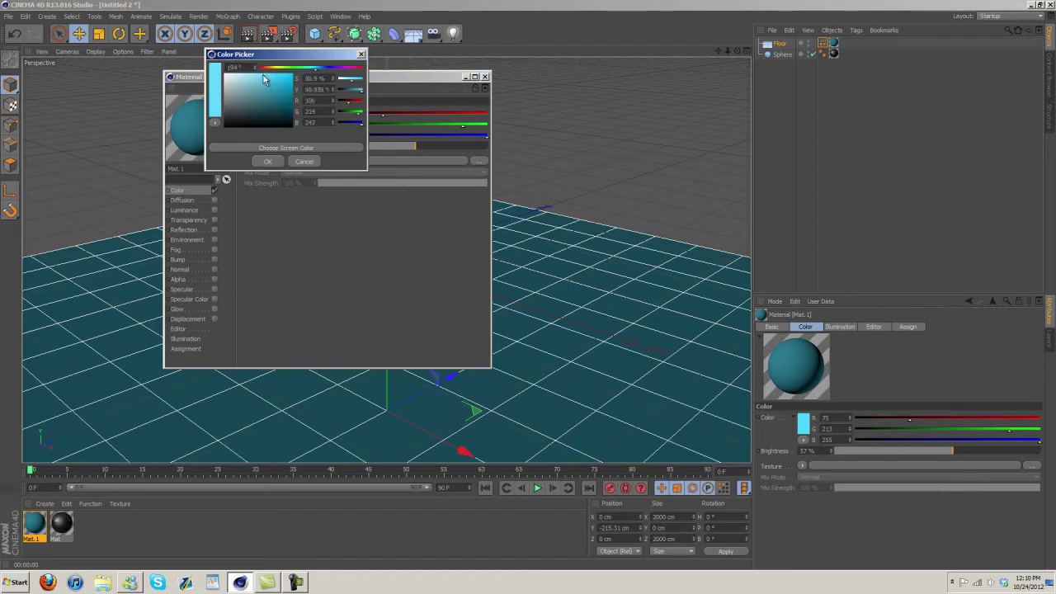
left_click_drag(274, 73, 292, 68)
left_click(268, 162)
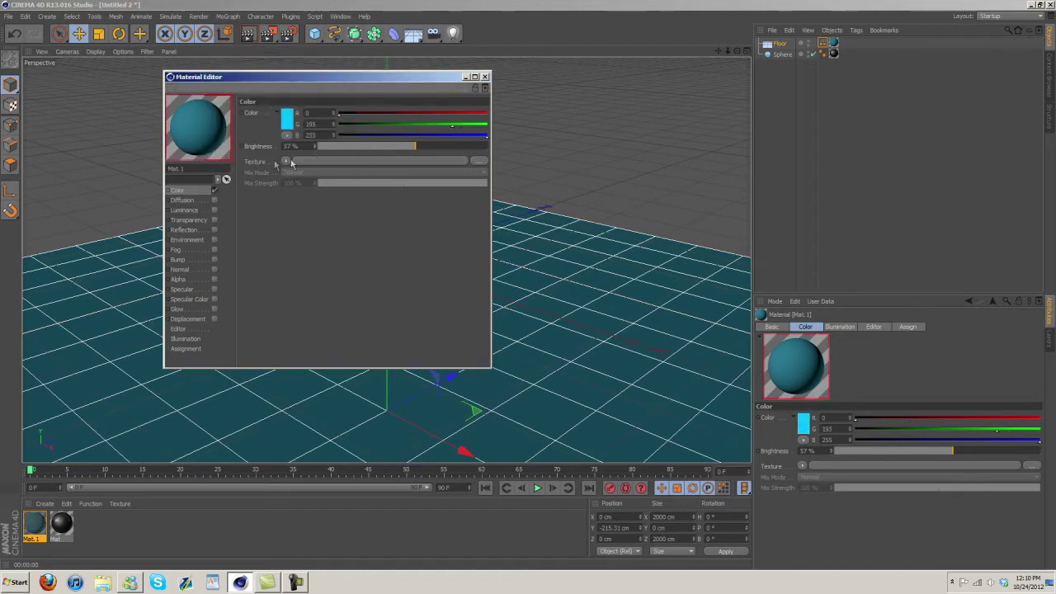
left_click_drag(412, 148, 394, 146)
left_click(287, 117)
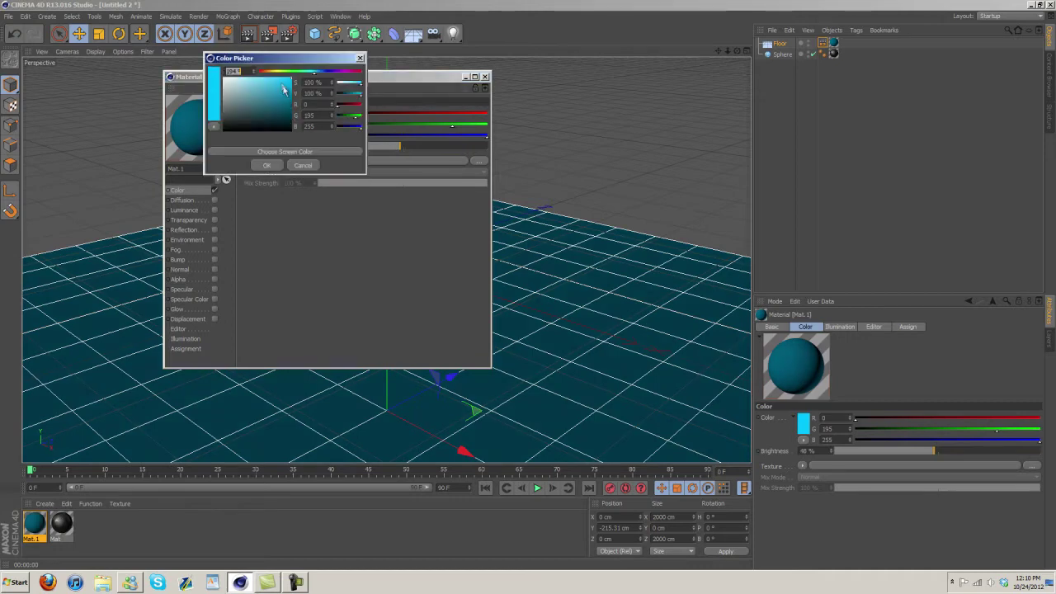
left_click_drag(284, 90, 273, 80)
left_click(264, 166)
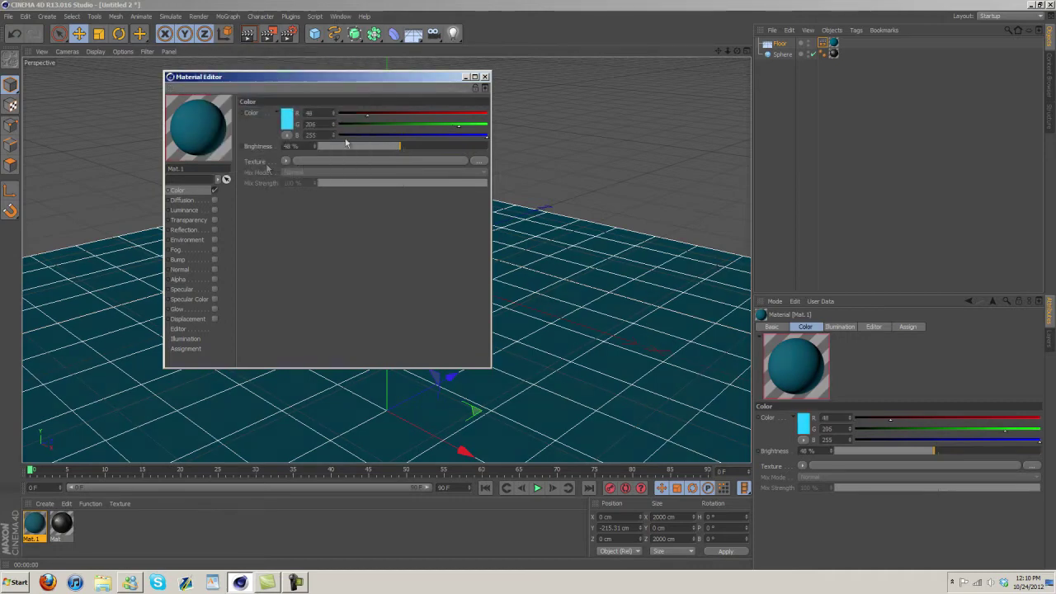
- Minimize the Material Editor, lower the floor to about Y -623 cm and render the view
left_click(466, 77)
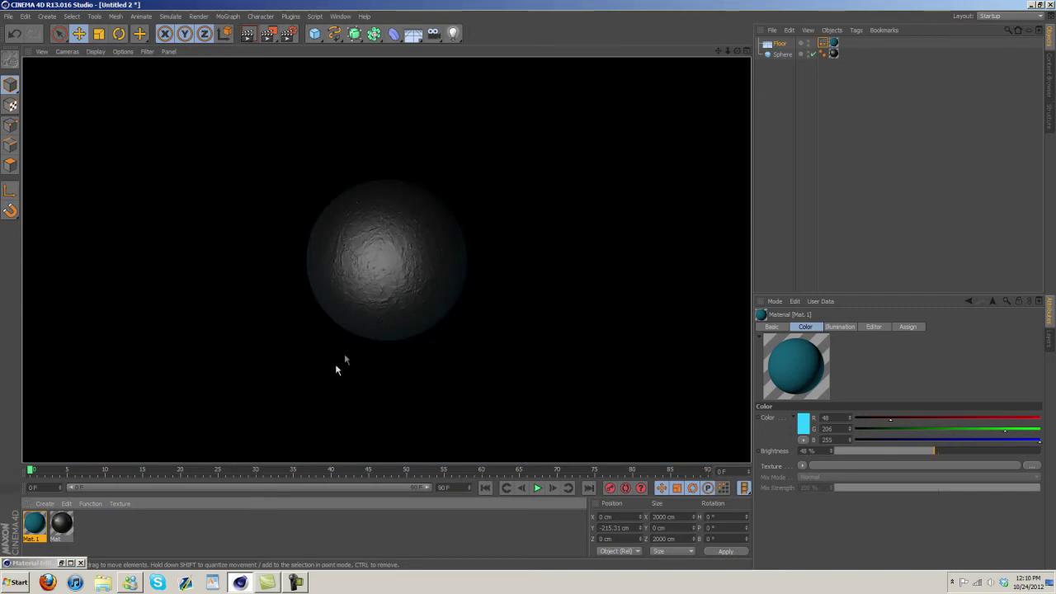
left_click(779, 48)
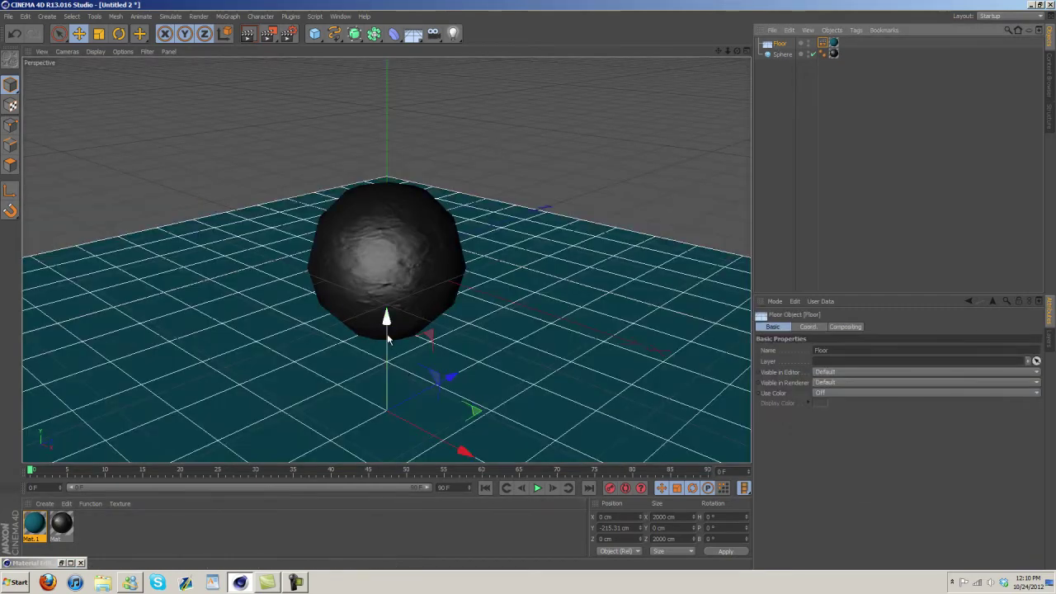
left_click_drag(387, 332, 387, 464)
left_click(248, 33)
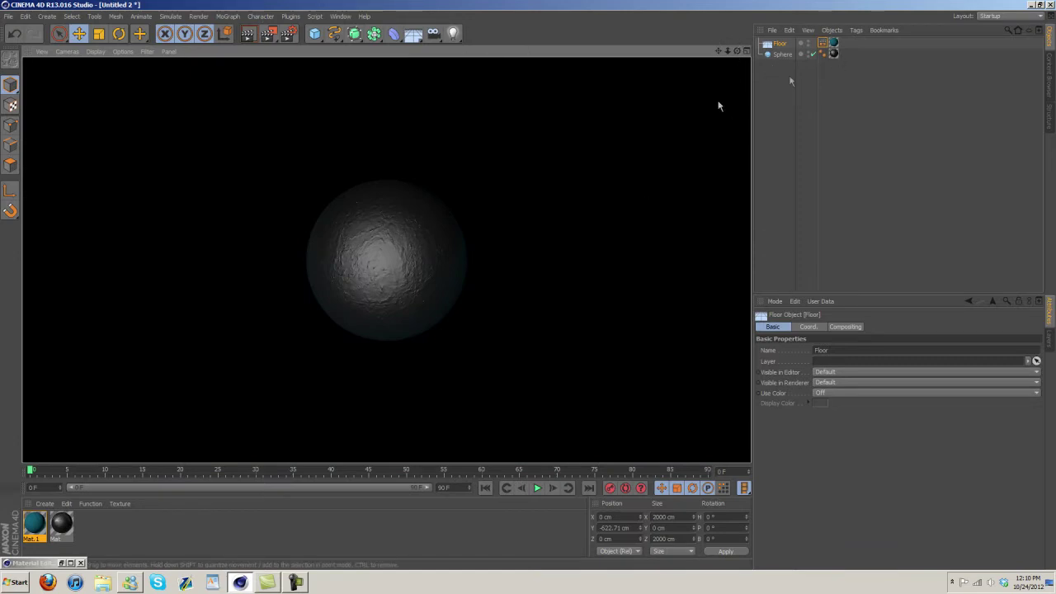
- Add a camera to the scene at the current view
left_click_drag(432, 33, 459, 43)
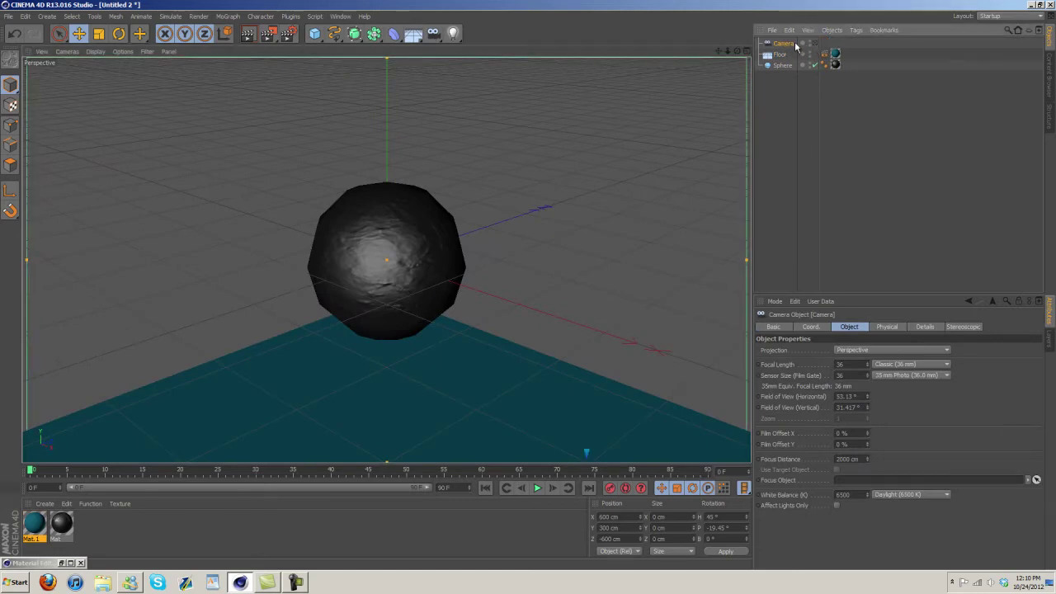
right_click(785, 46)
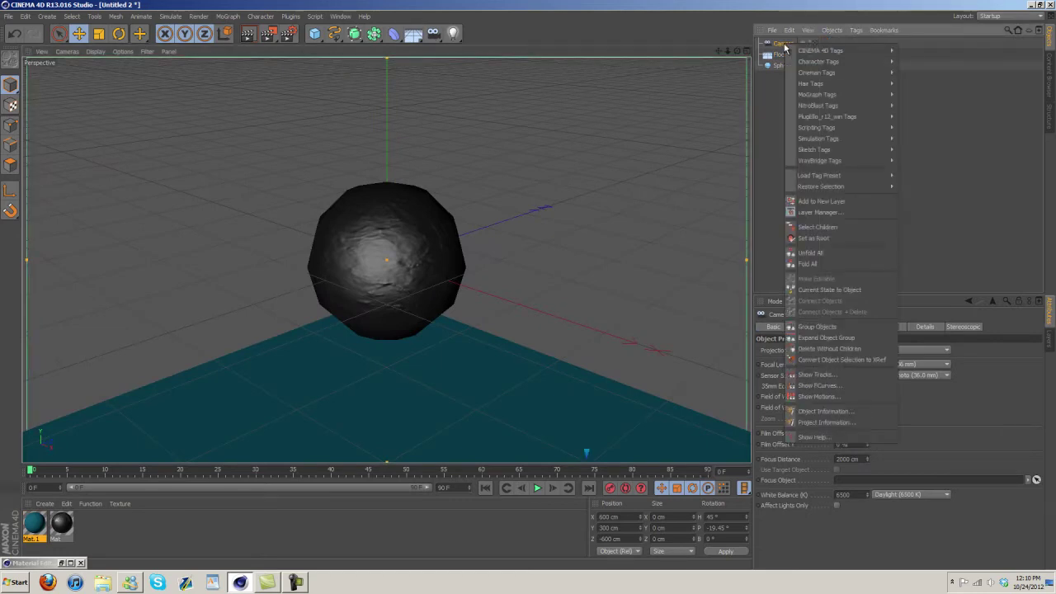
left_click(772, 101)
left_click(773, 112)
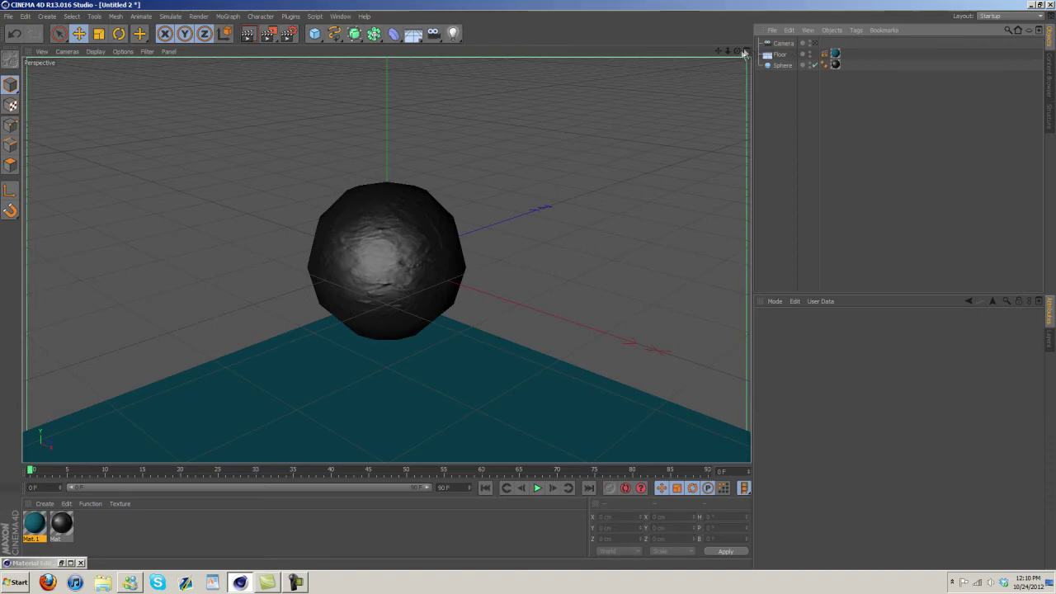
- Add an area light behind the sphere at about Z 530 cm, raised to about Y 207 cm
left_click_drag(738, 51, 529, 290)
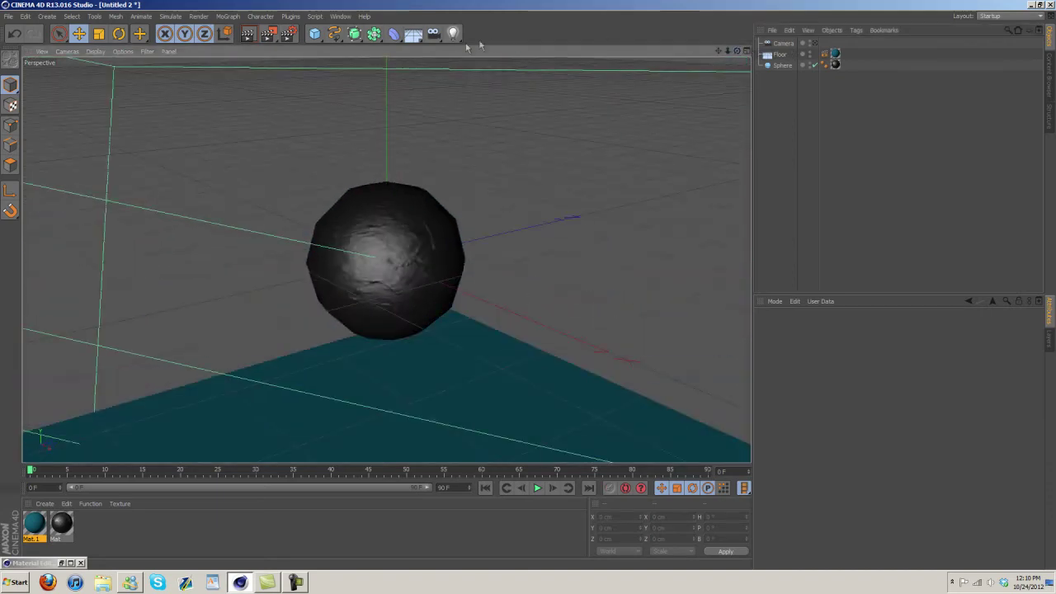
left_click(454, 35)
left_click(552, 64)
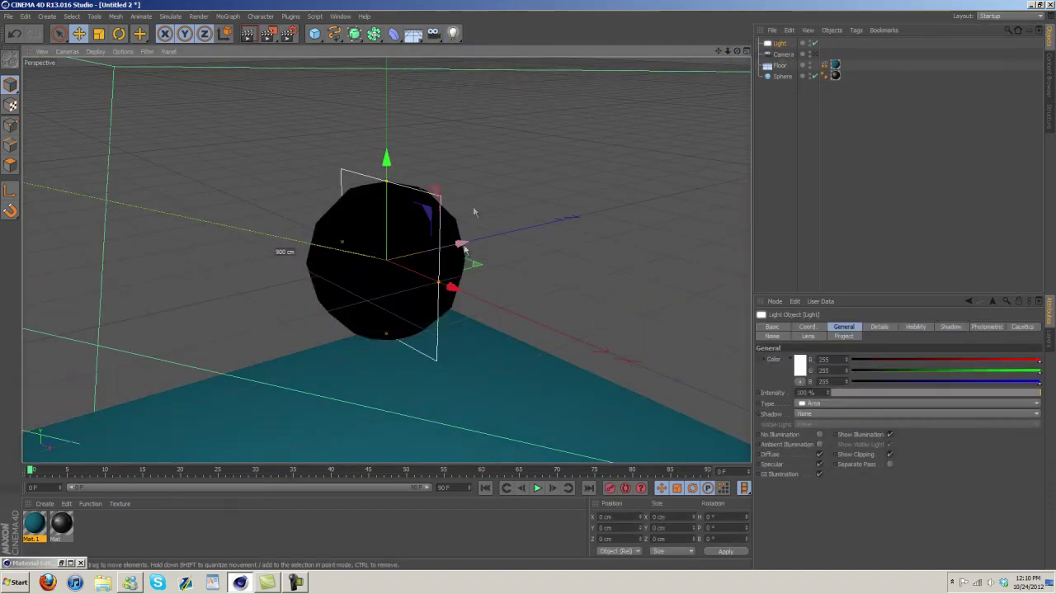
left_click_drag(464, 246, 699, 183)
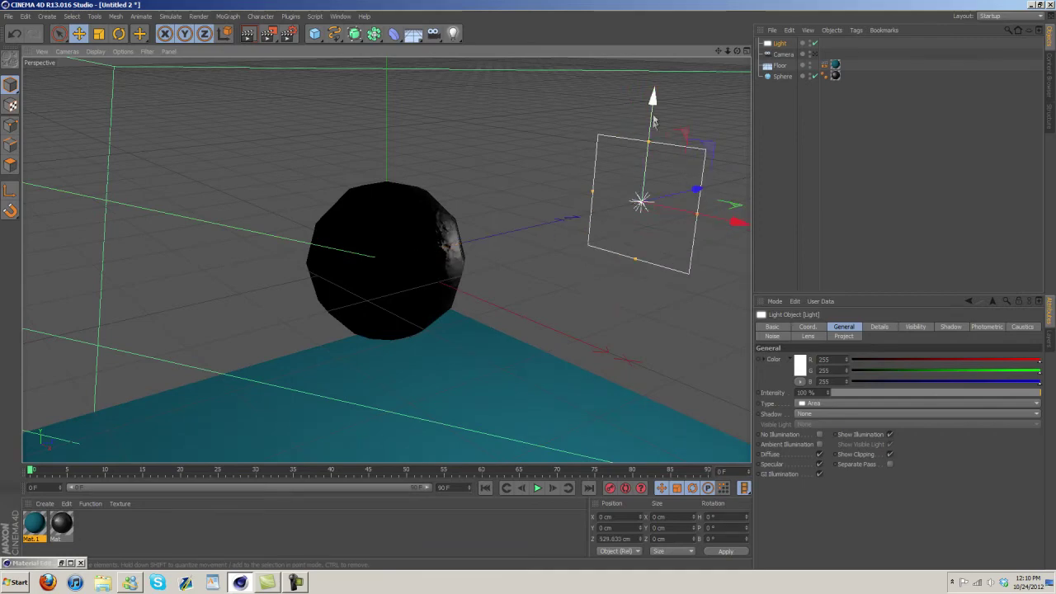
left_click_drag(653, 121, 757, 80)
- Check the view through the camera, leave it, and raise the area light to about Y 516 cm
left_click(815, 54)
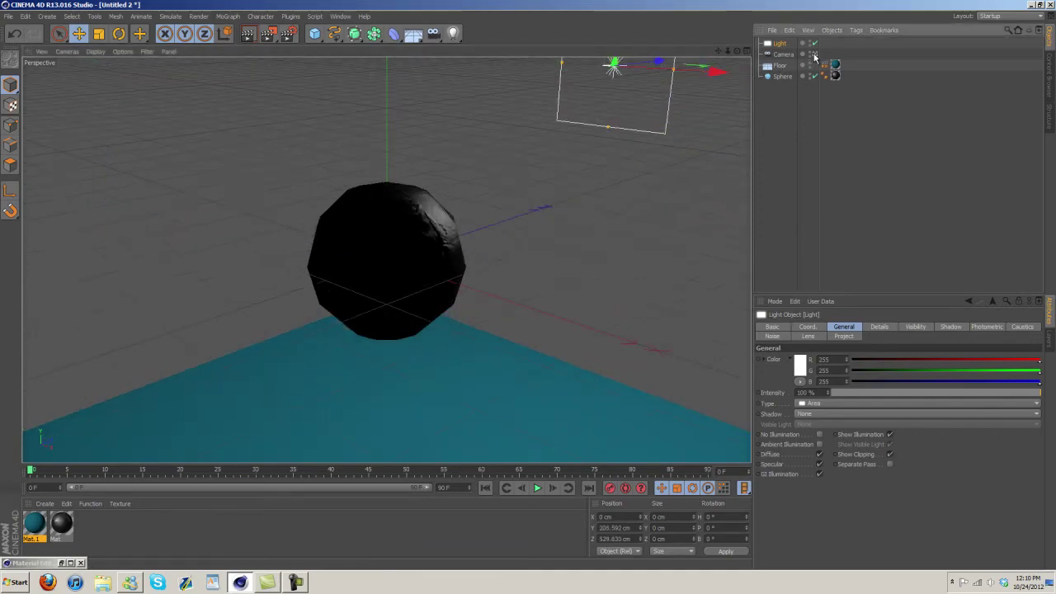
left_click(814, 54)
scroll(635, 165, "down", 2)
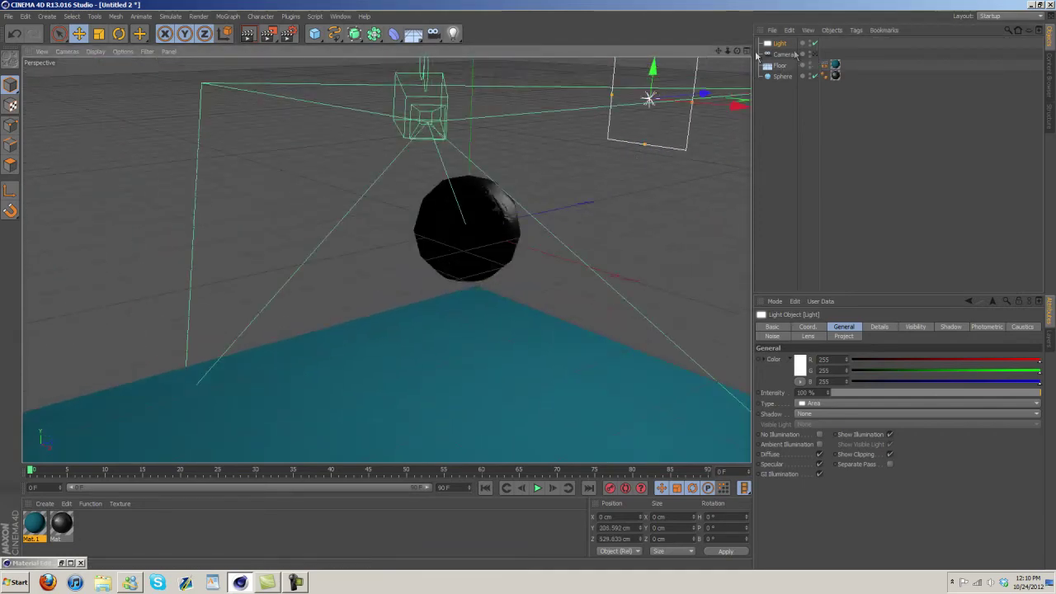
left_click_drag(718, 52, 704, 234)
left_click_drag(650, 150, 664, 9)
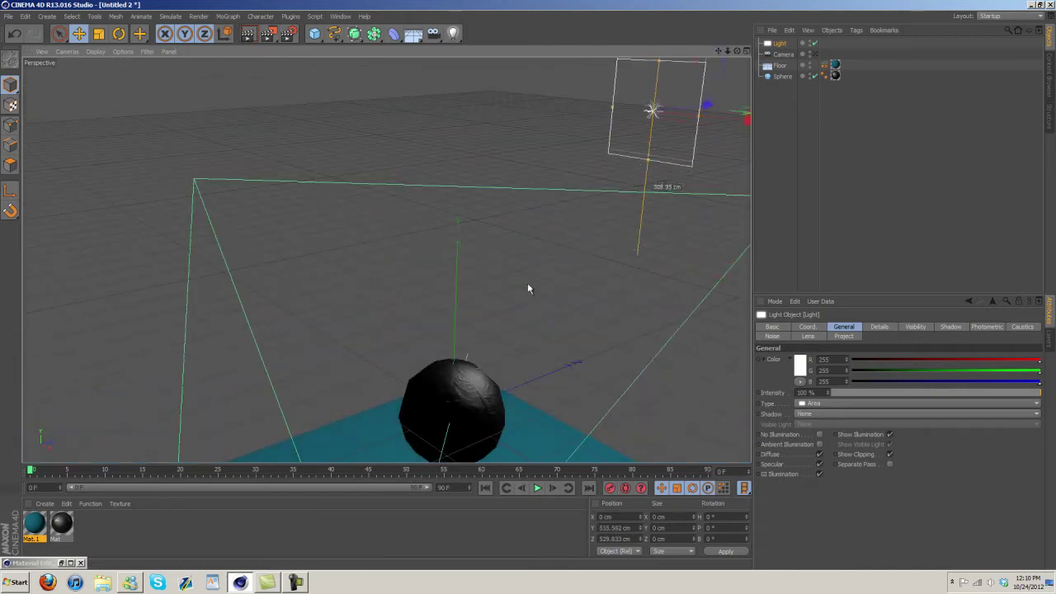
- Duplicate the area light, place the copy at about X -863 cm, and rotate it to about H 40° and P 15°
left_click_drag(732, 105, 465, 97)
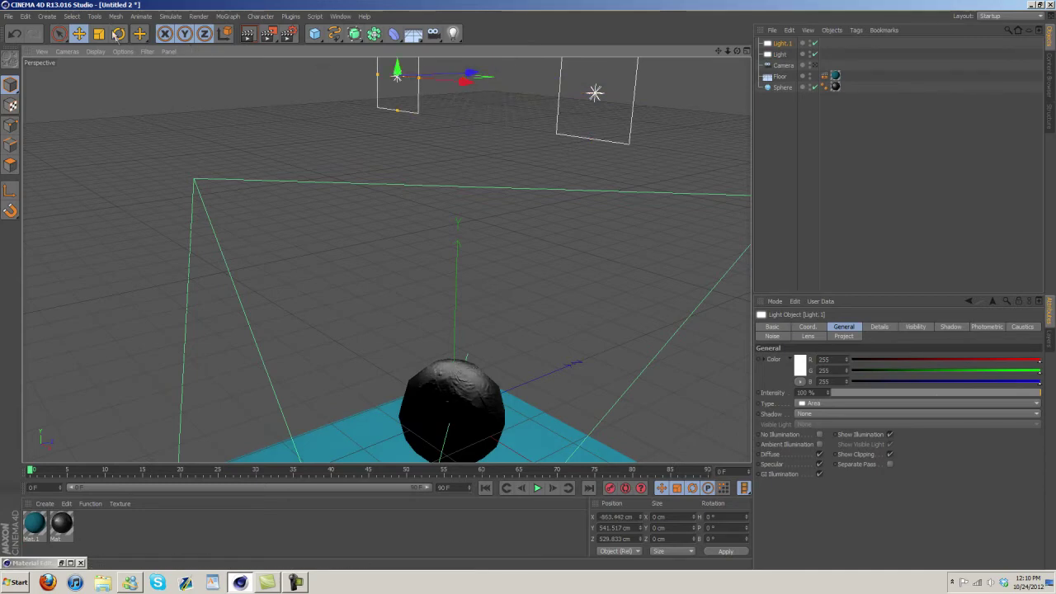
key("r")
left_click_drag(391, 86, 377, 105)
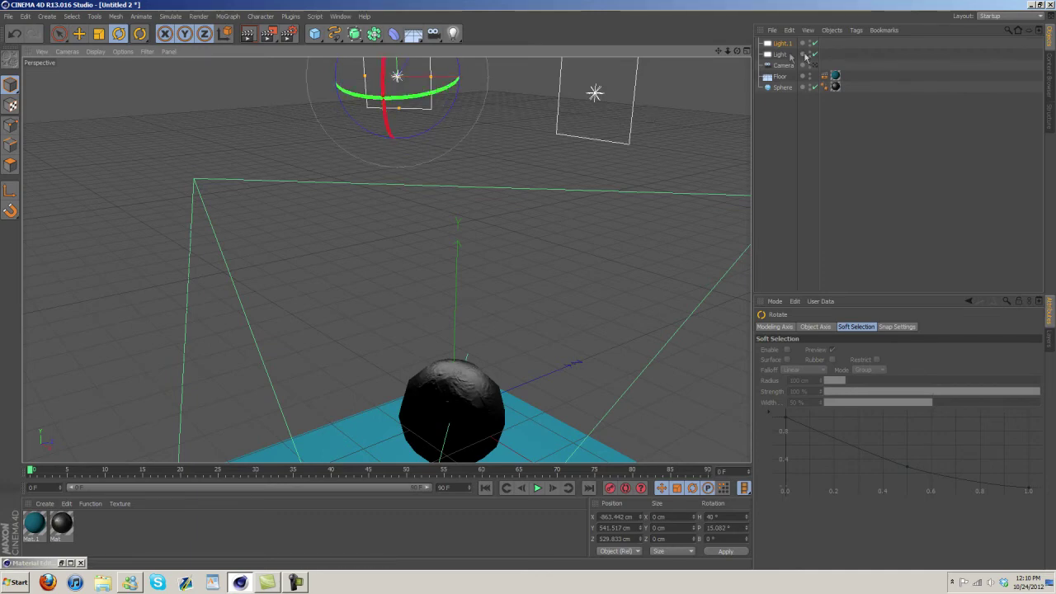
- Tilt the original area light to a pitch of about 16° and move it lower above the sphere
left_click(611, 125)
left_click_drag(556, 93, 602, 132)
key("e")
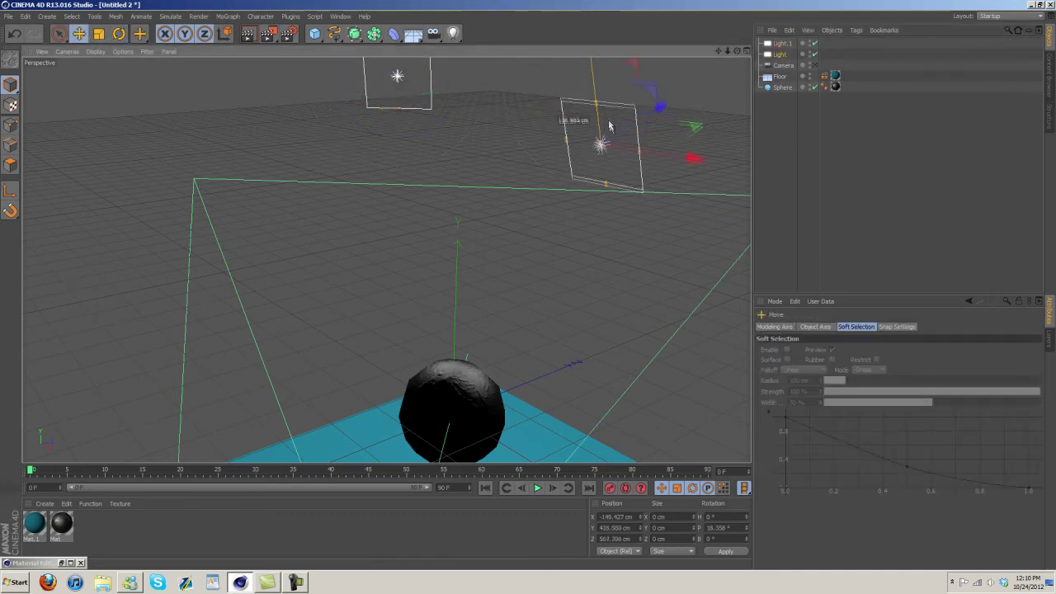
- Duplicate Light.1, shift the copy to about X -1047 cm and Z 376 cm, and raise it above the other lights
left_click(780, 45)
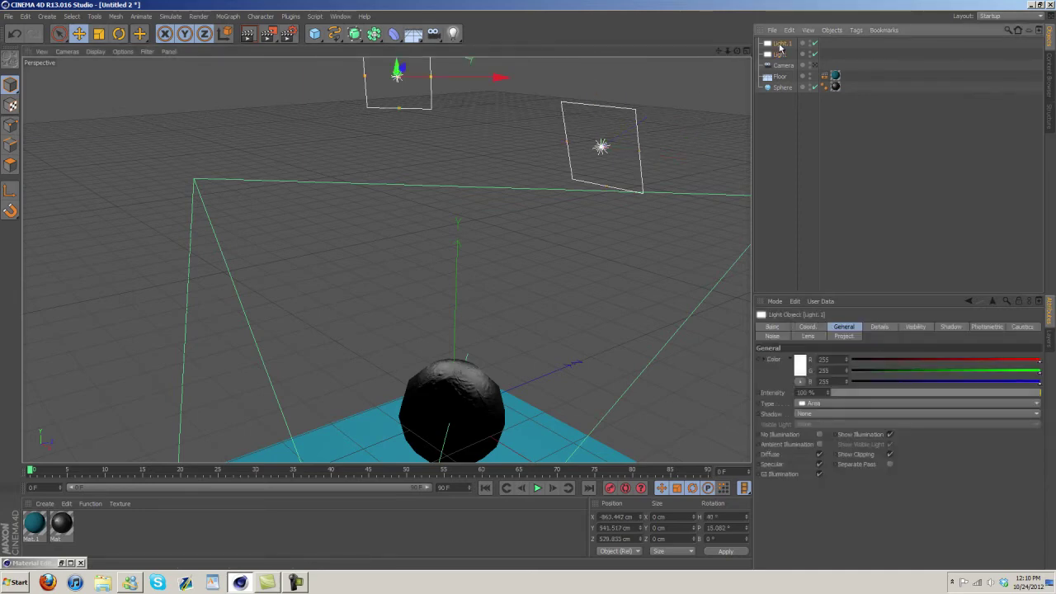
key("ctrl+c")
key("ctrl+v")
left_click_drag(497, 77, 420, 79)
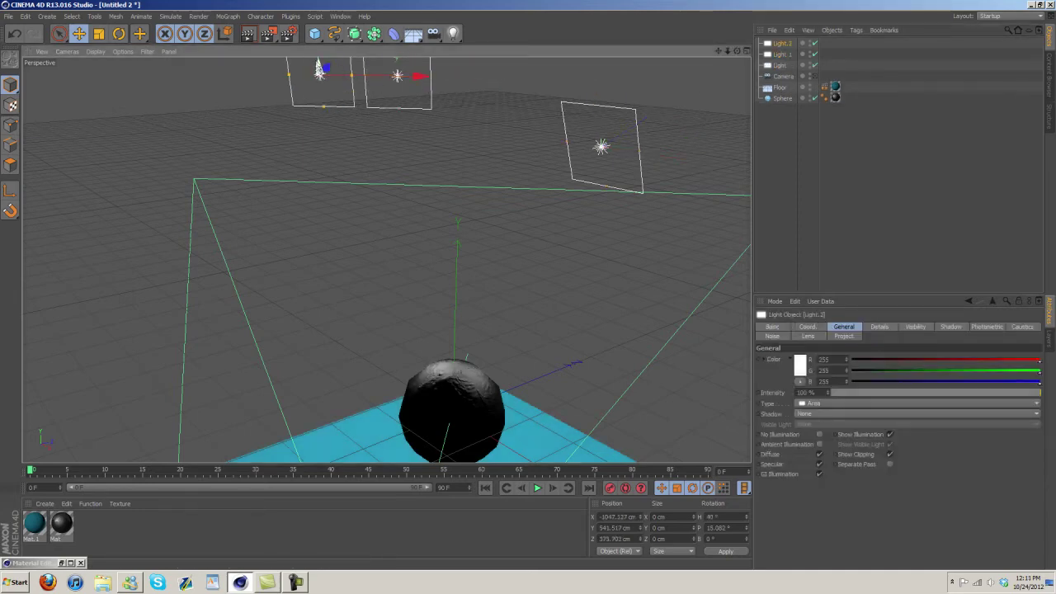
left_click_drag(319, 66, 320, 26)
- Shift Light.1 to about X -801 cm, and render the view through the camera
left_click(786, 55)
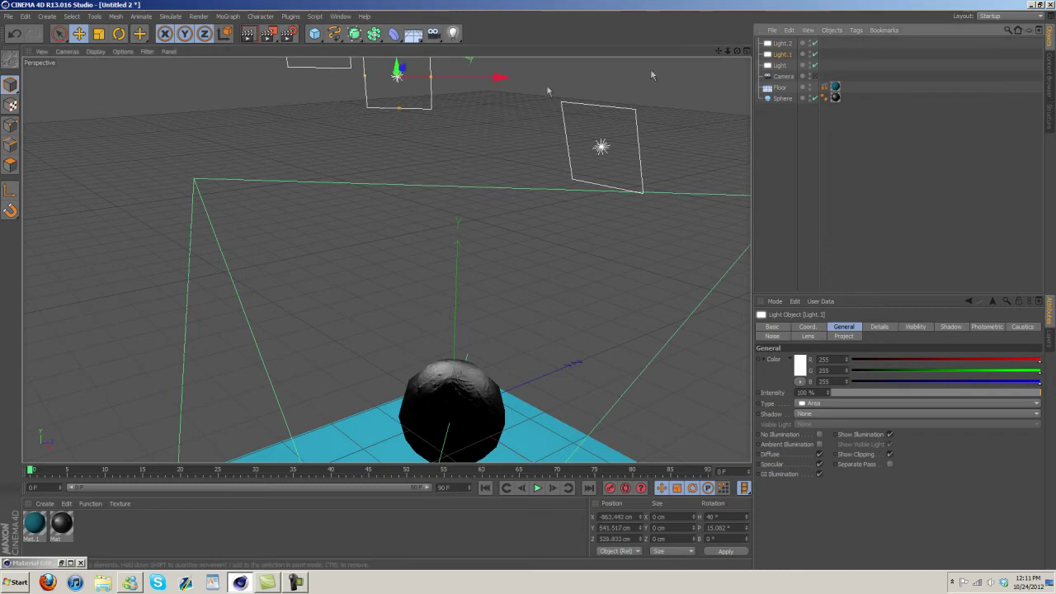
left_click_drag(500, 77, 526, 77)
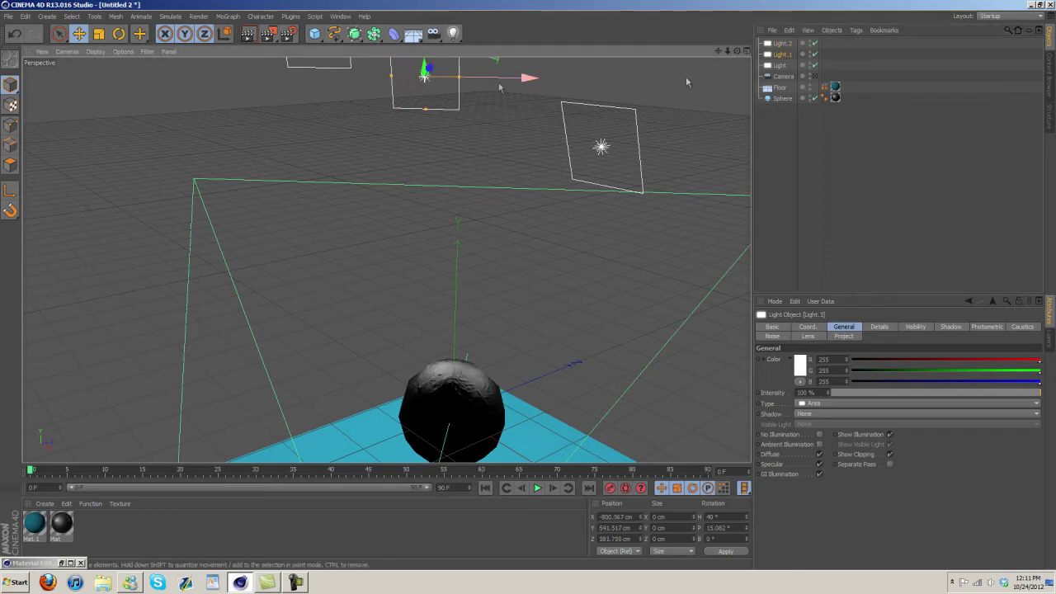
left_click(817, 76)
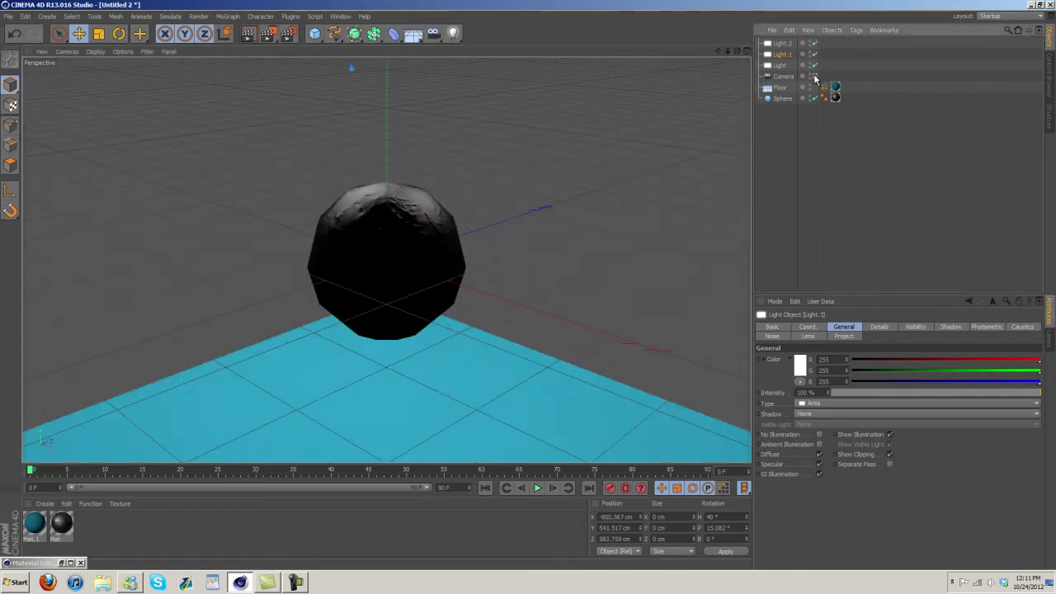
left_click(247, 36)
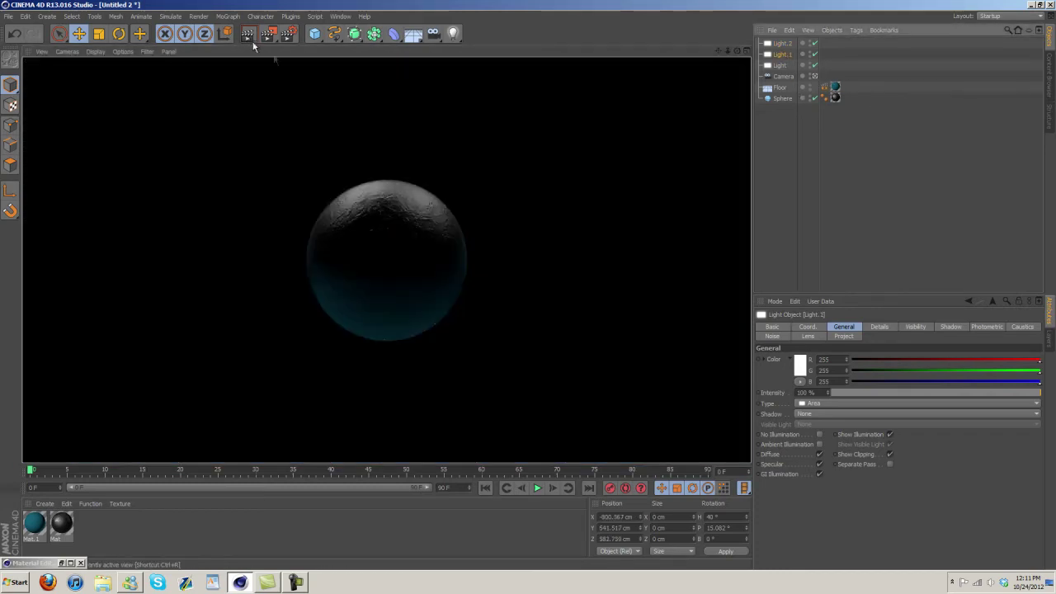
- Orbit the camera down to about Y 180 cm with a pitch of about -9.9°, and render the view
left_click(807, 75)
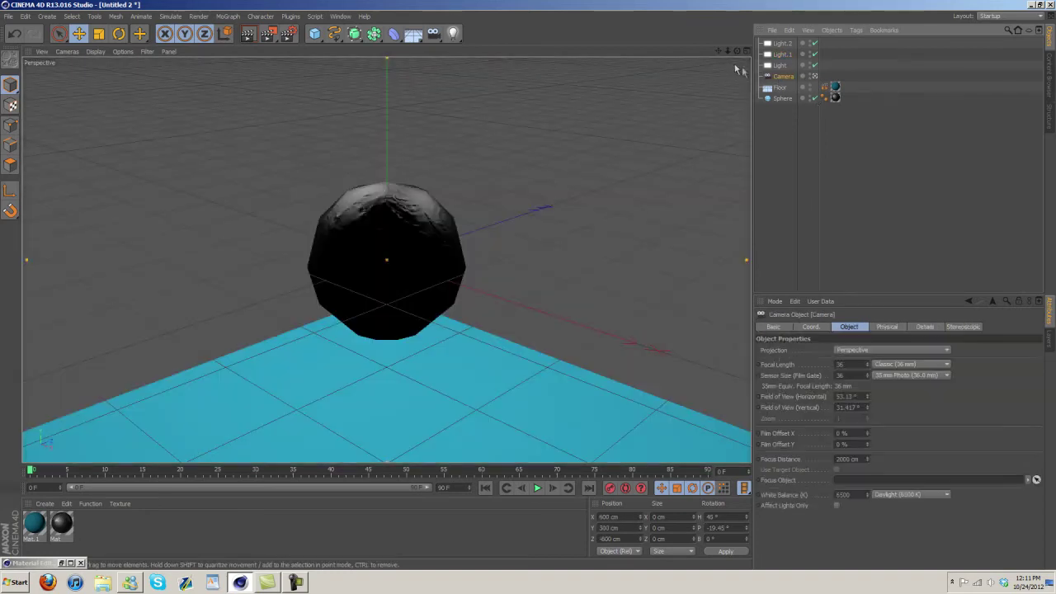
left_click_drag(737, 52, 529, 283)
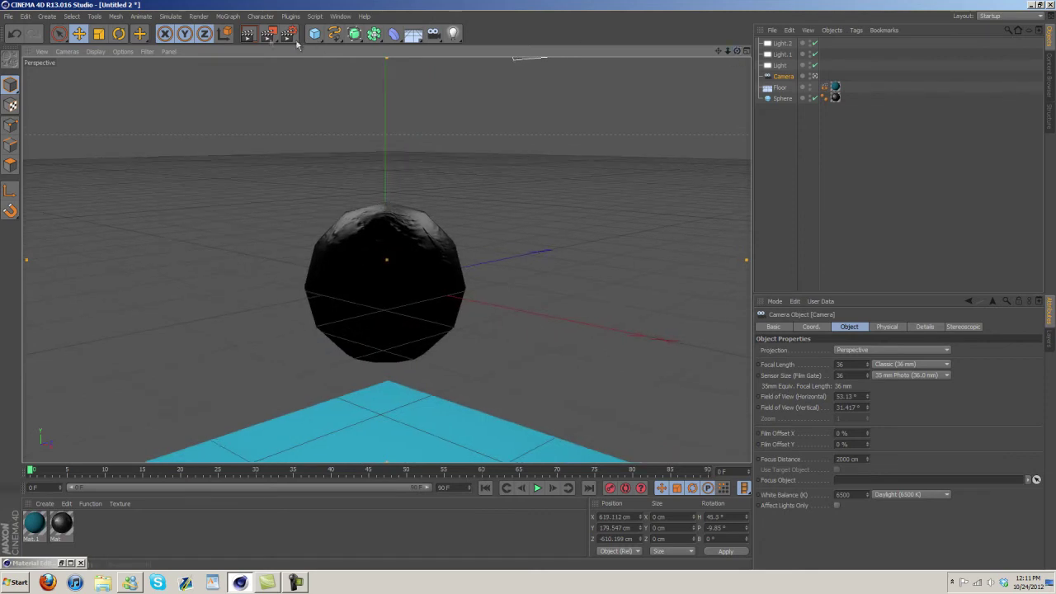
left_click(249, 36)
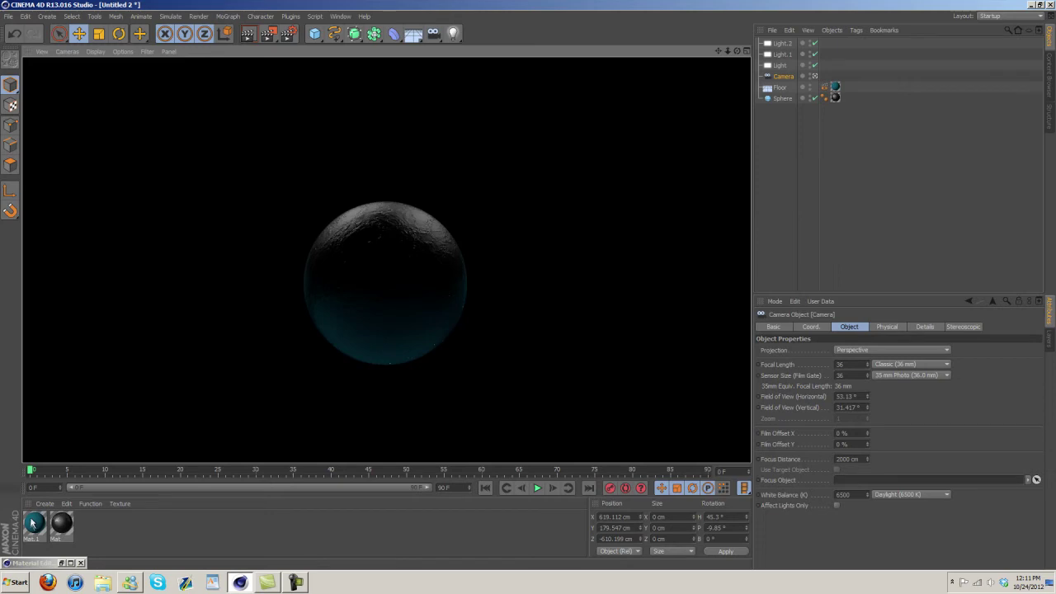
- Examine the floor material's color settings in germ.c4d, close its Material Editor and return to the Untitled 2 scene
left_click(340, 16)
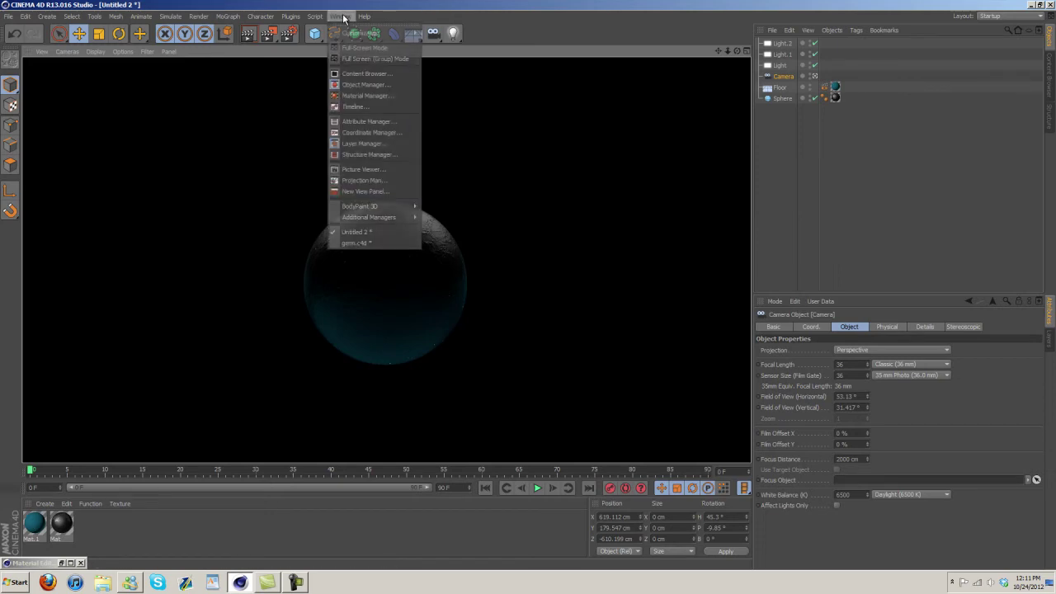
left_click(371, 234)
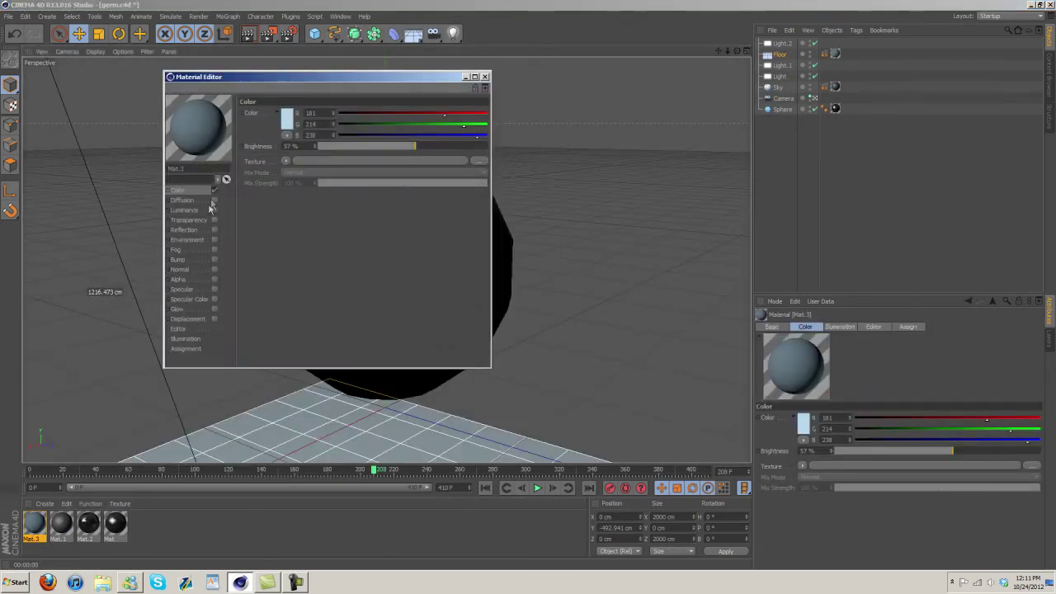
left_click(286, 119)
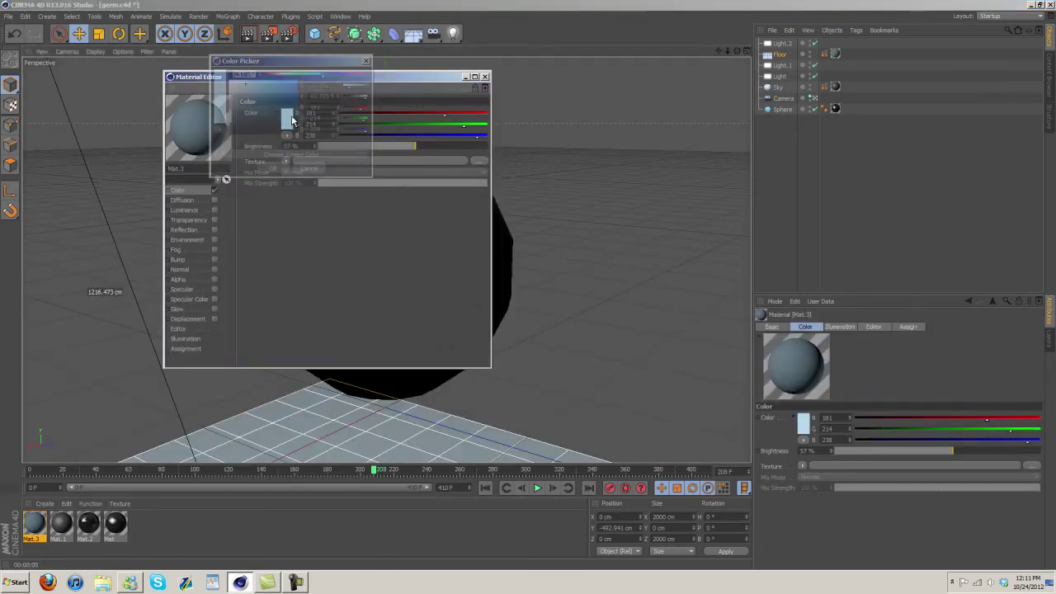
left_click(272, 168)
left_click(484, 76)
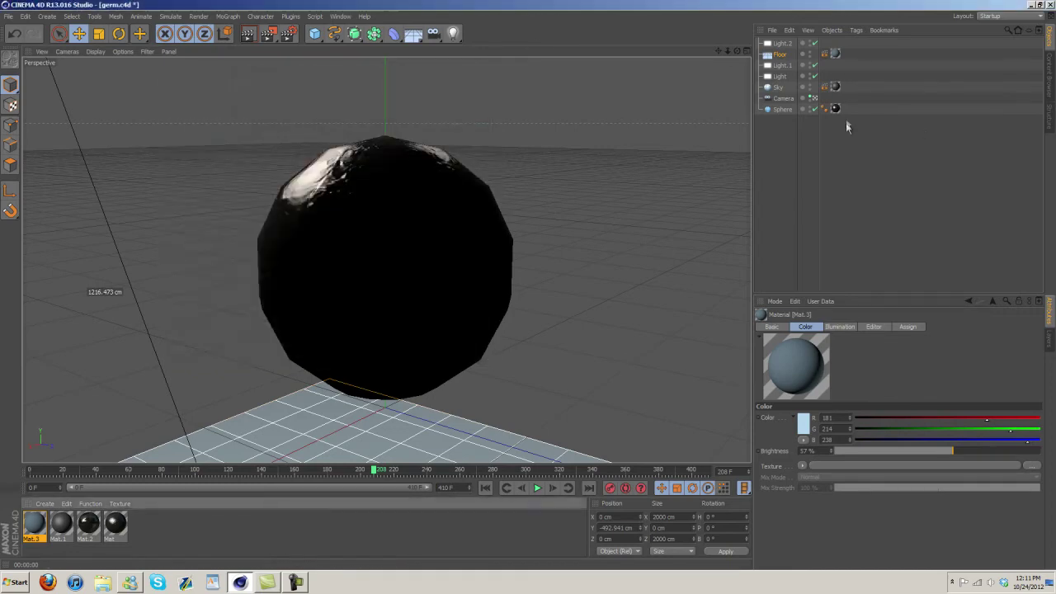
left_click(340, 16)
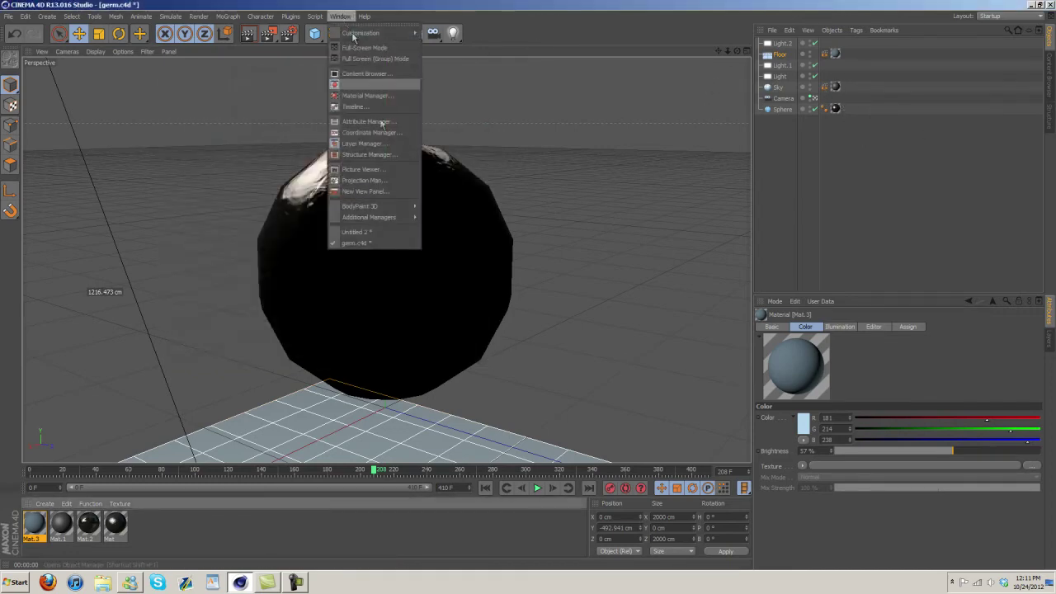
left_click(372, 234)
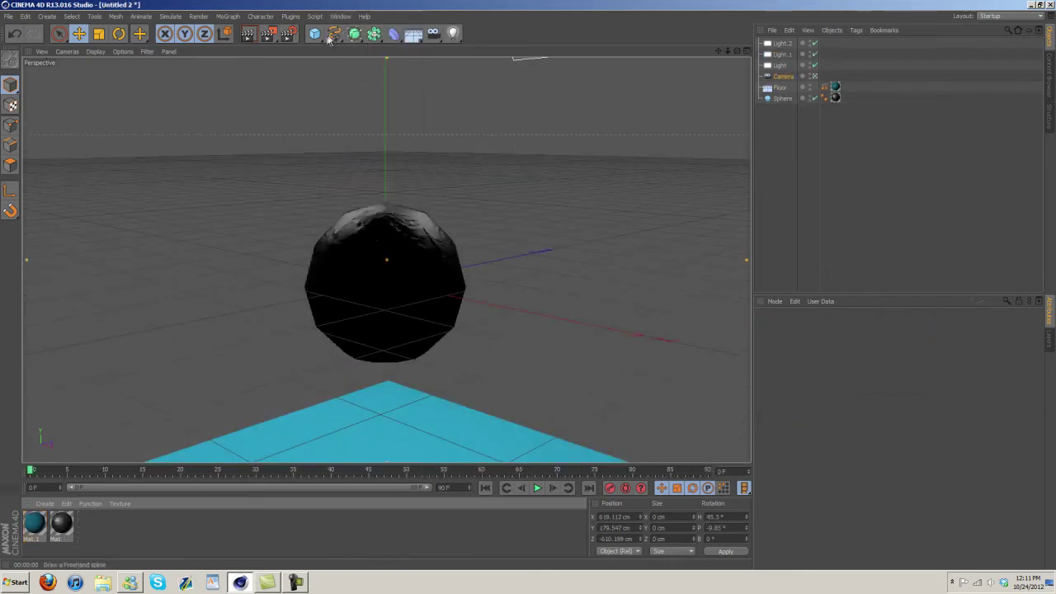
- Add a Sky object, create a new material and open it in the Material Editor
left_click_drag(411, 38, 438, 78)
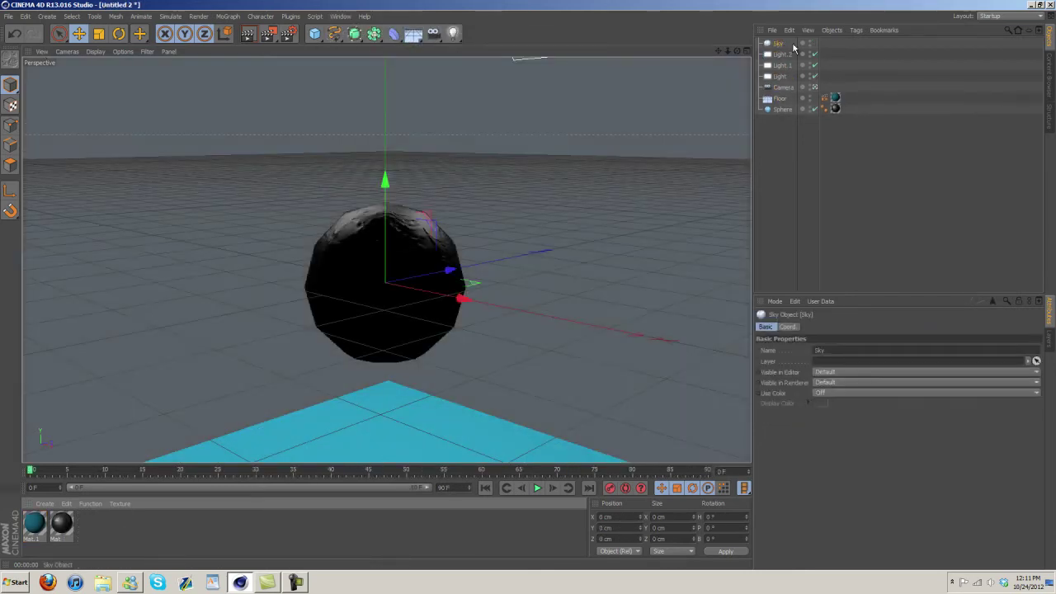
left_click(45, 504)
left_click(66, 412)
double_click(40, 525)
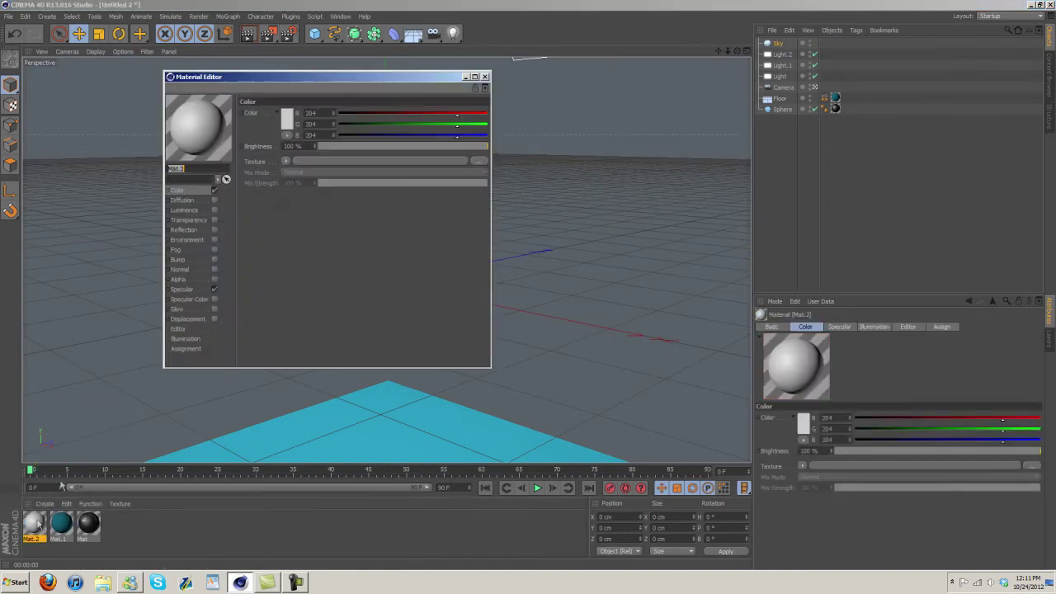
- Set the new material's color to a dark grey-brown, RGB 85, 75, 75
left_click(288, 122)
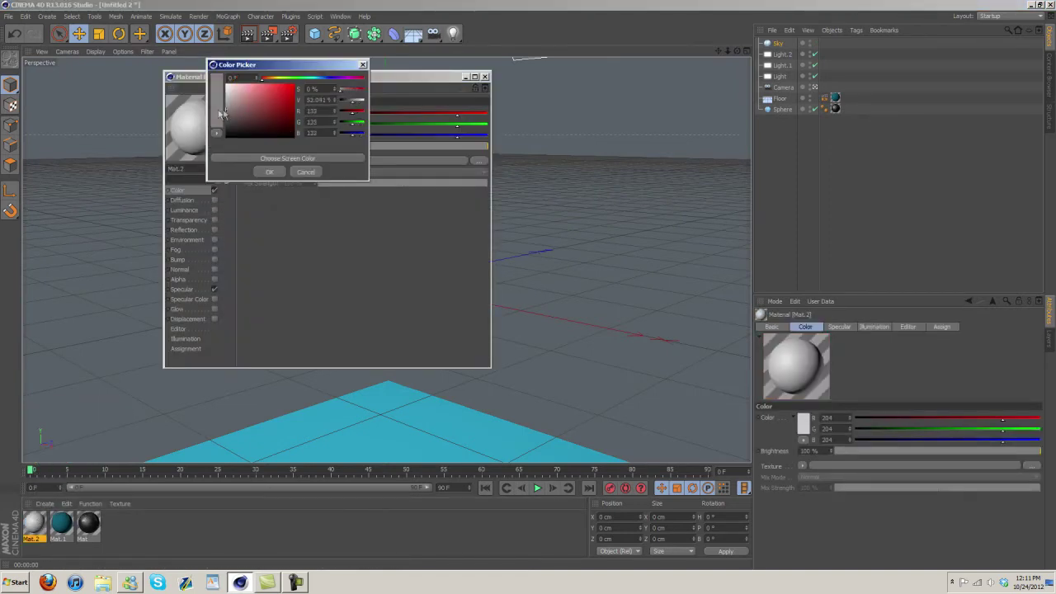
left_click_drag(245, 105, 238, 123)
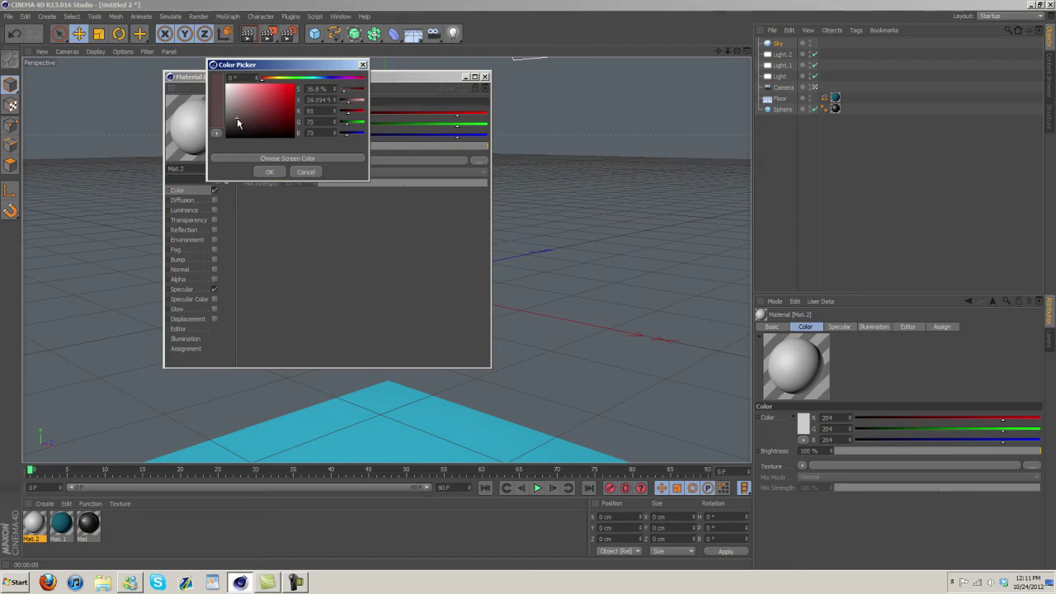
left_click(264, 172)
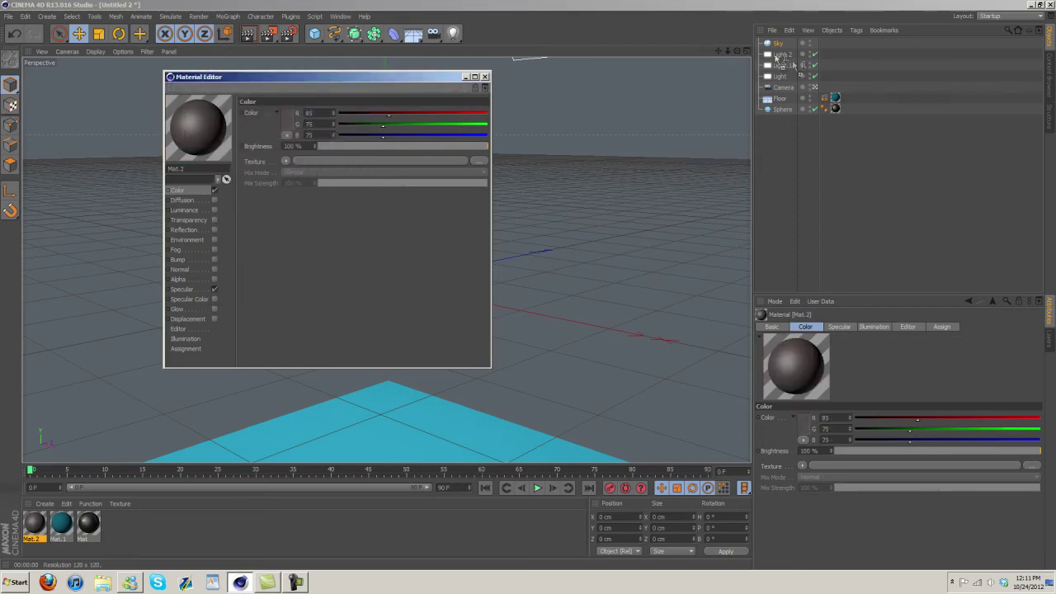
- Apply the new material to the Sky, darken its color to about RGB 49, 44, 44, and render the view
left_click_drag(776, 56, 778, 44)
left_click(287, 123)
left_click_drag(240, 123, 228, 125)
left_click(269, 172)
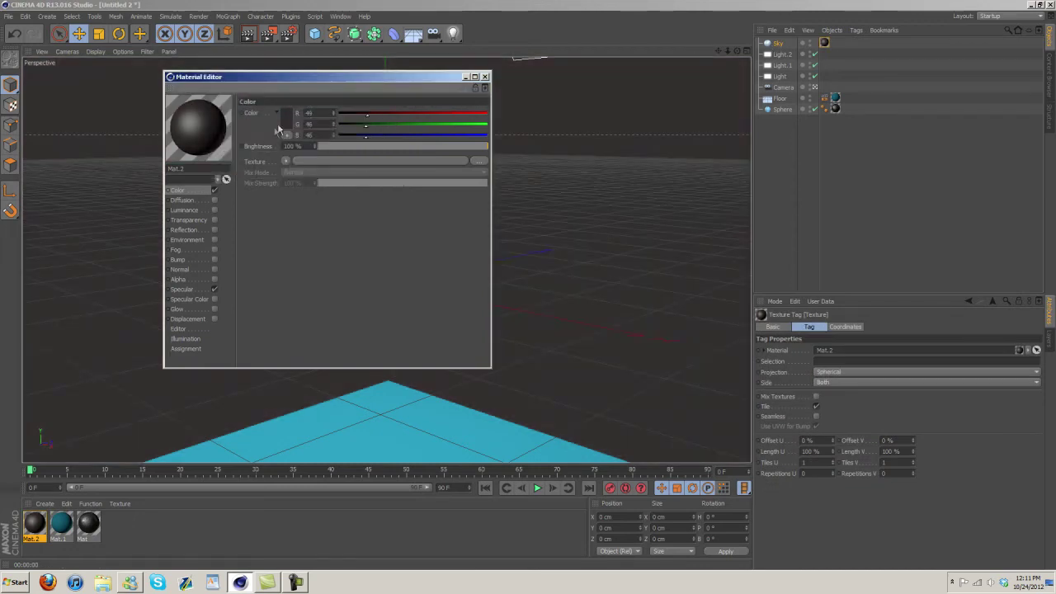
left_click(278, 131)
left_click(264, 174)
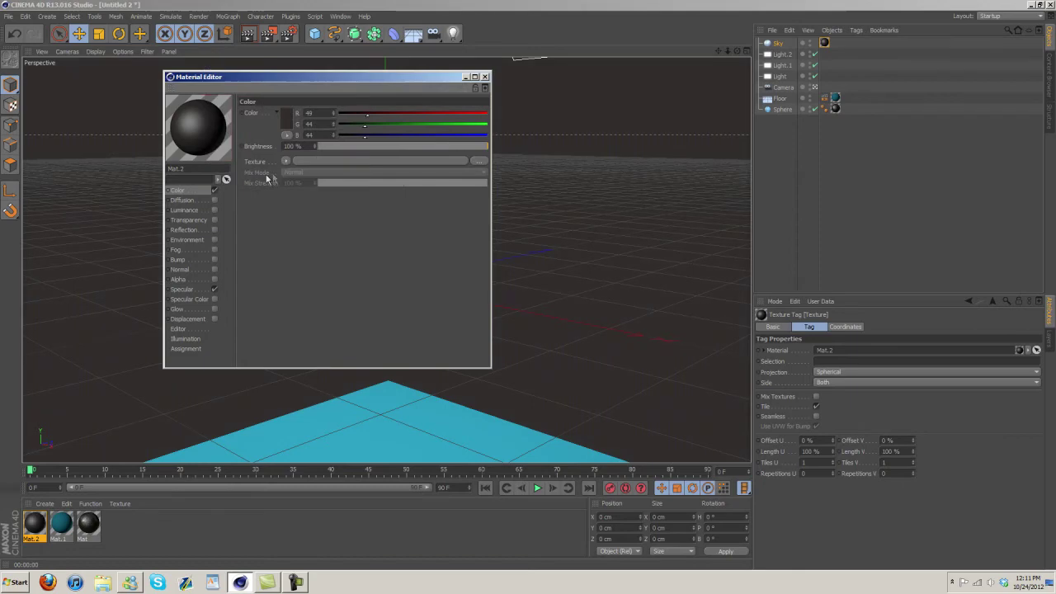
left_click(485, 76)
left_click(251, 34)
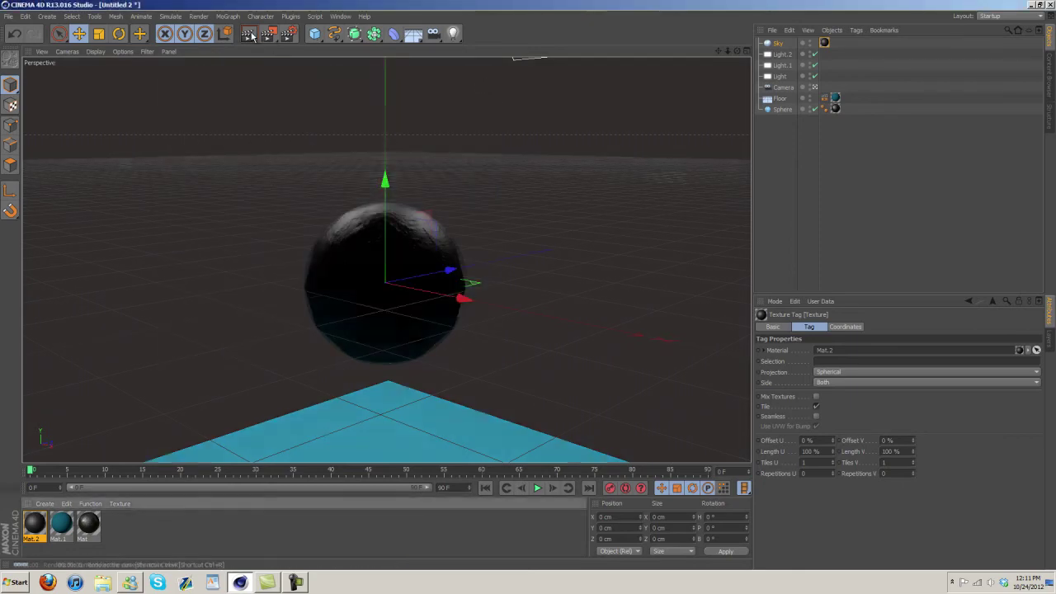
- Add a Compositing tag to the Sky and turn off its visibility to the camera
right_click(779, 45)
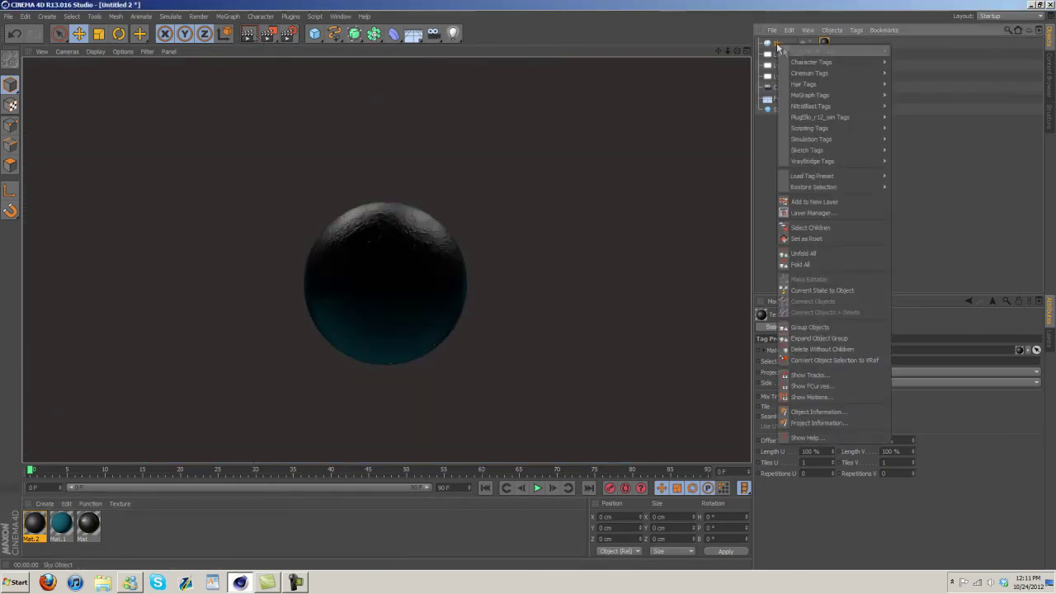
mouse_move(825, 51)
left_click(918, 95)
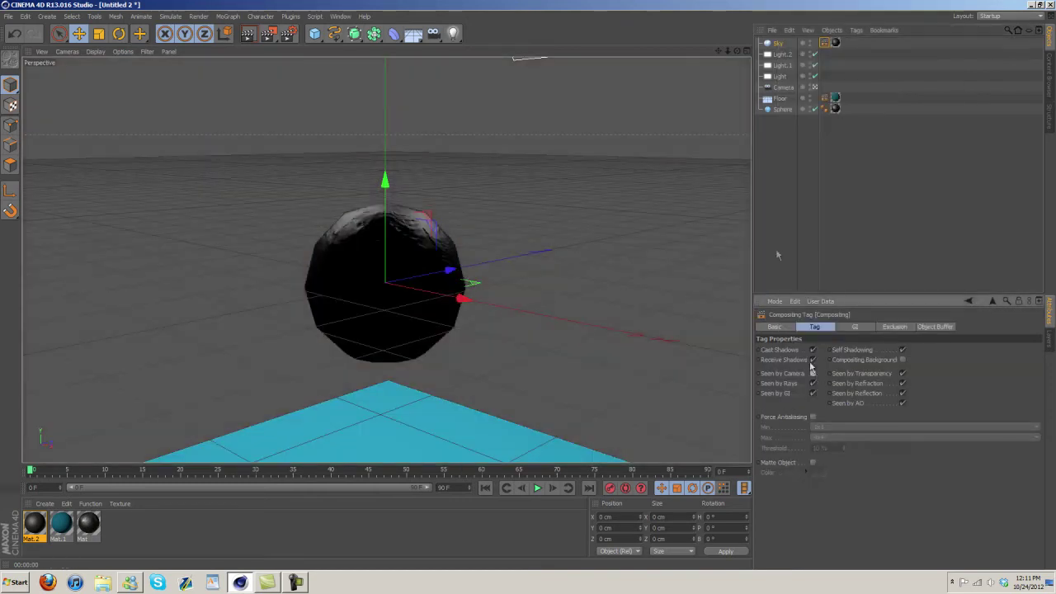
left_click(779, 236)
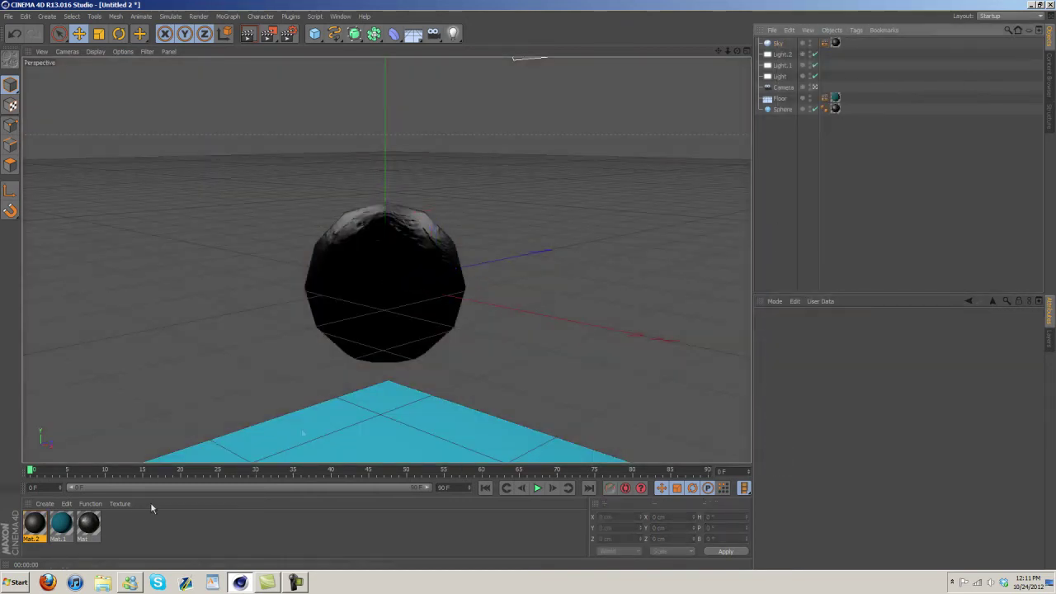
- Set the floor material's color to pale blue, RGB 185, 230, 244, and render the view
double_click(66, 526)
left_click(288, 119)
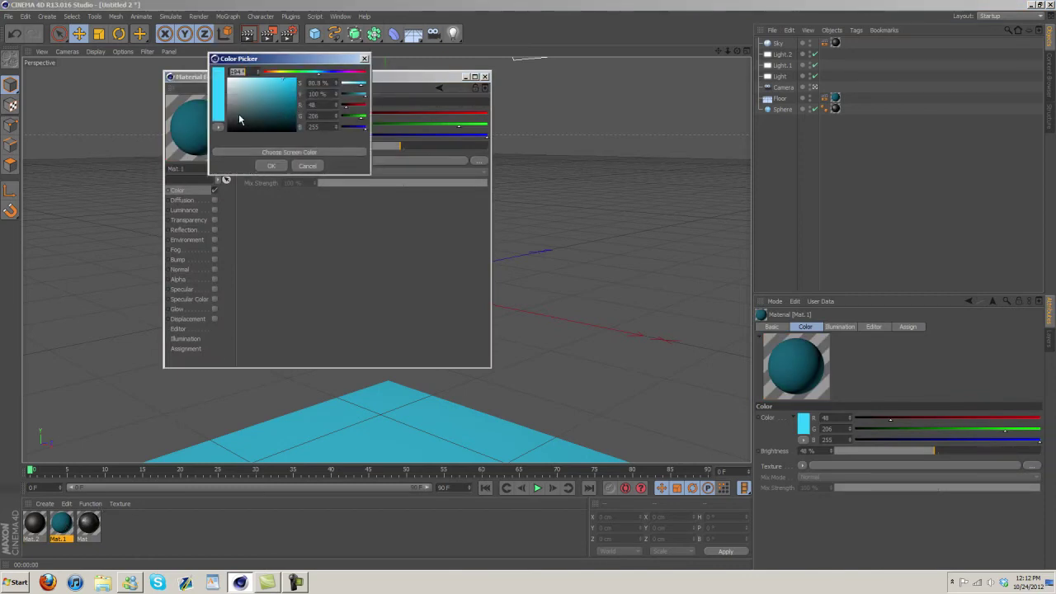
left_click_drag(239, 120, 245, 85)
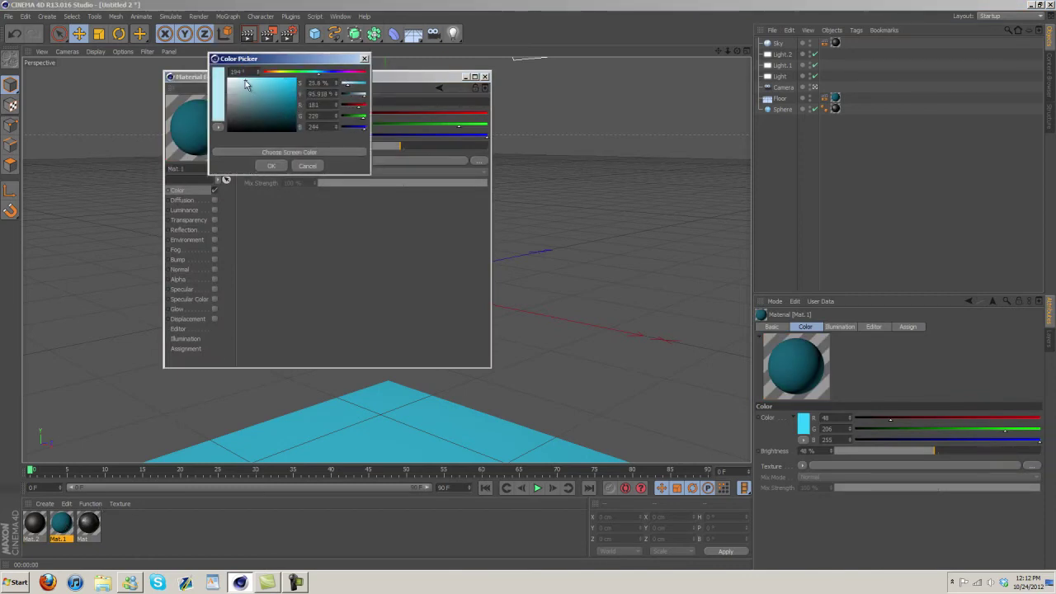
left_click(272, 166)
left_click(484, 76)
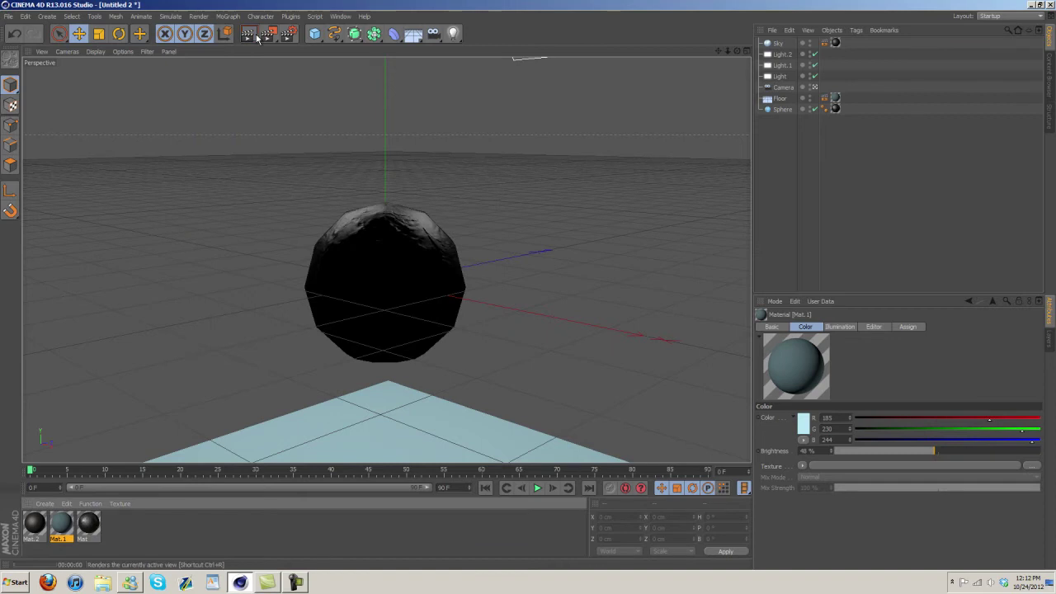
left_click(257, 39)
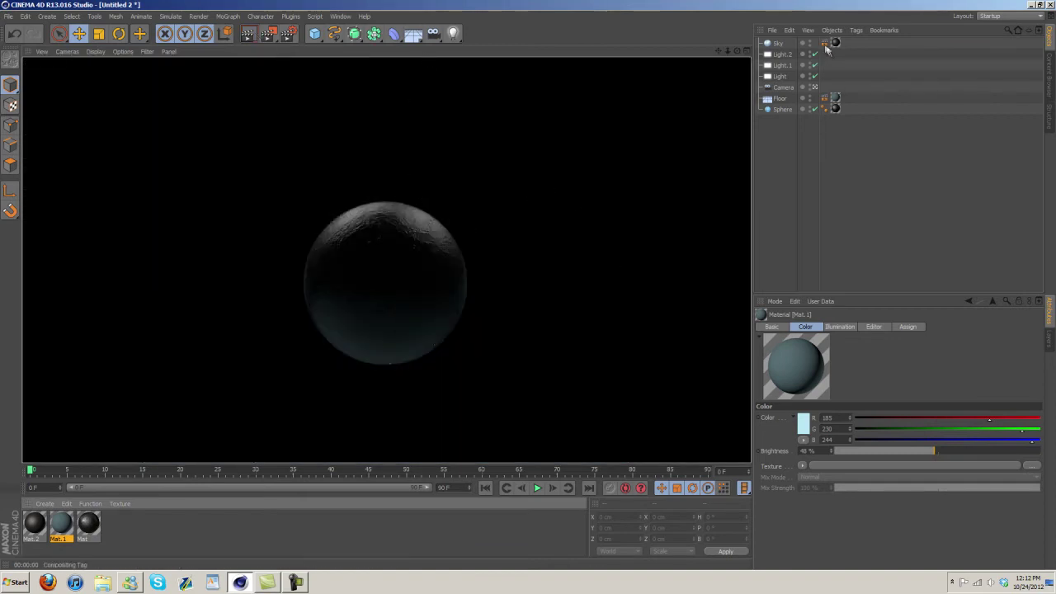
- Examine the sky material's color and specular settings in germ.c4d and return to the Untitled 2 scene
left_click(340, 16)
left_click(364, 234)
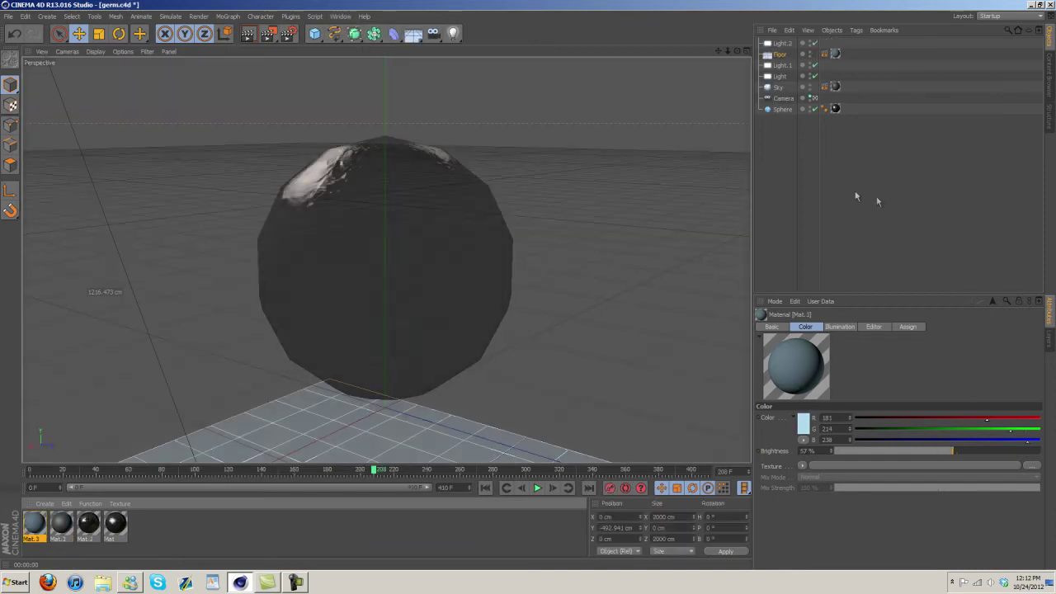
double_click(67, 525)
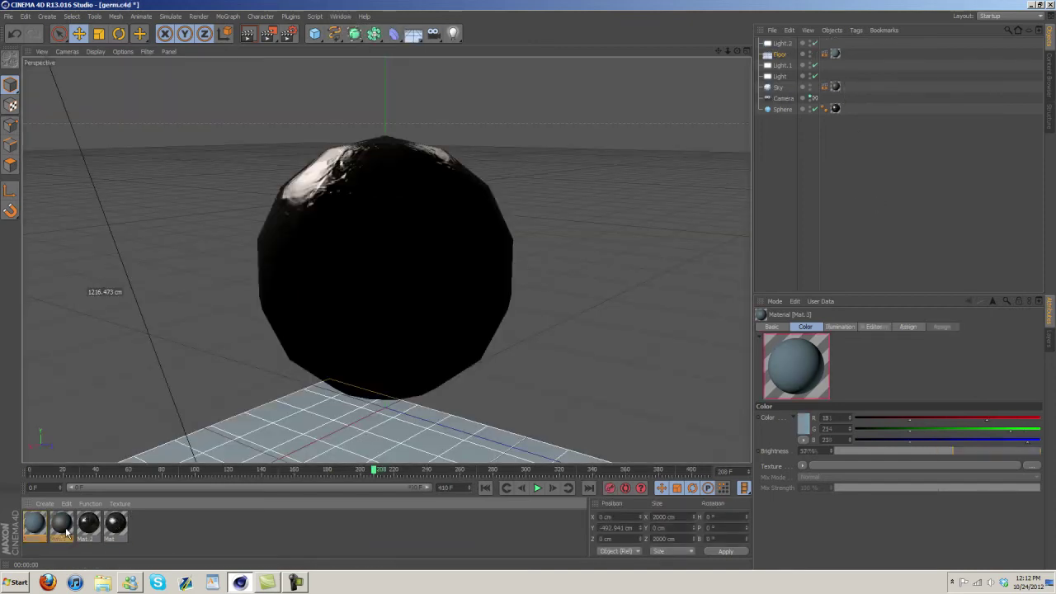
left_click(281, 130)
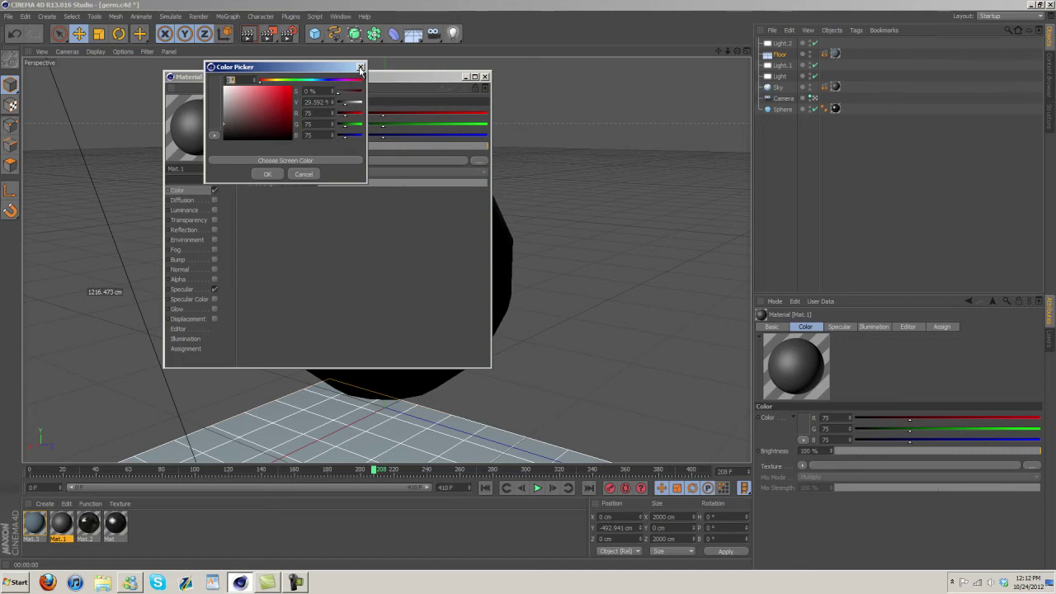
left_click(360, 68)
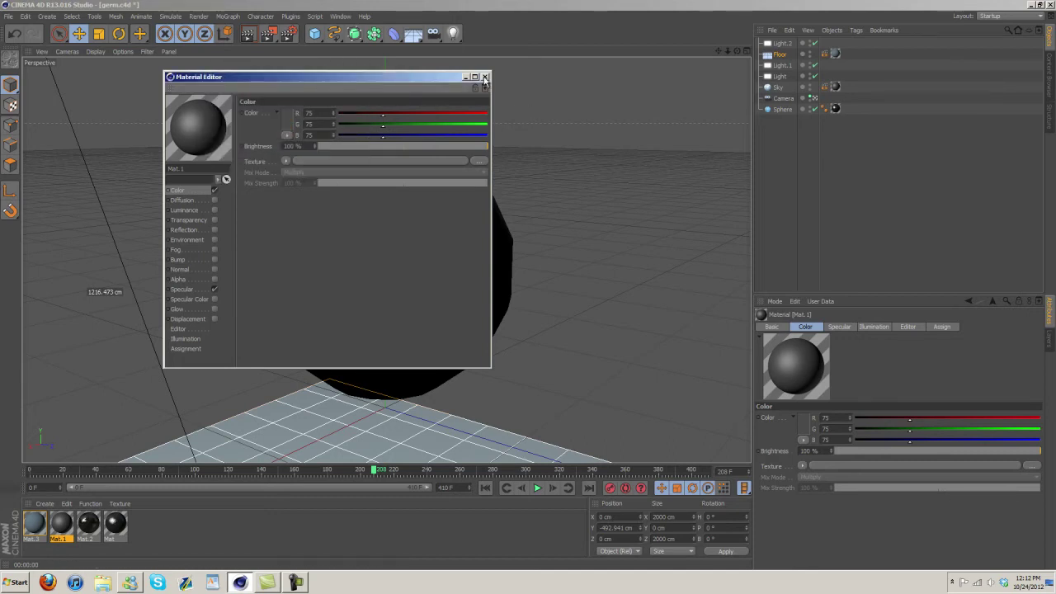
left_click(183, 289)
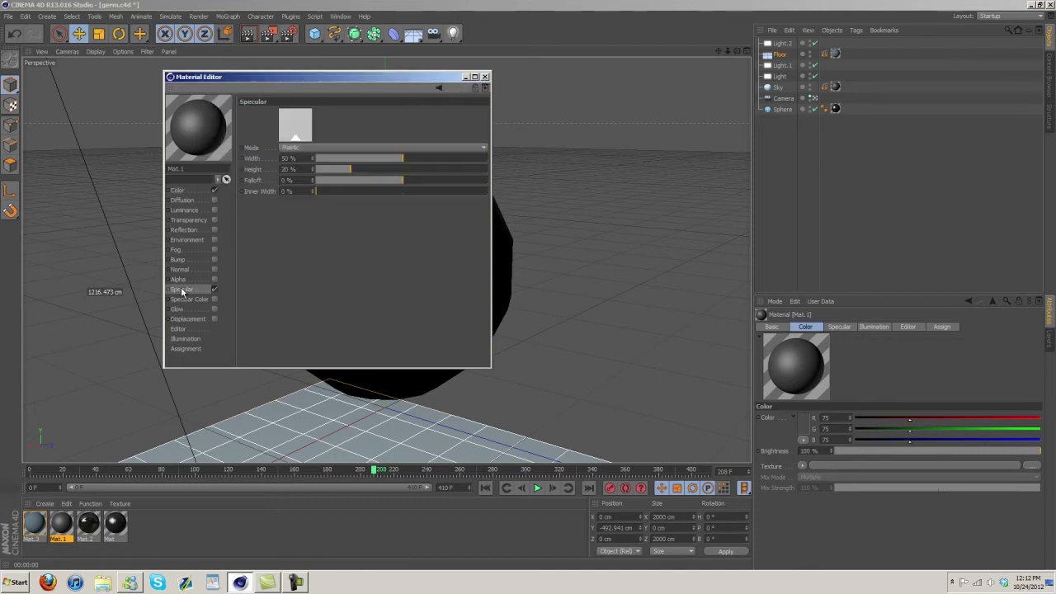
left_click(484, 76)
left_click(347, 17)
left_click(355, 232)
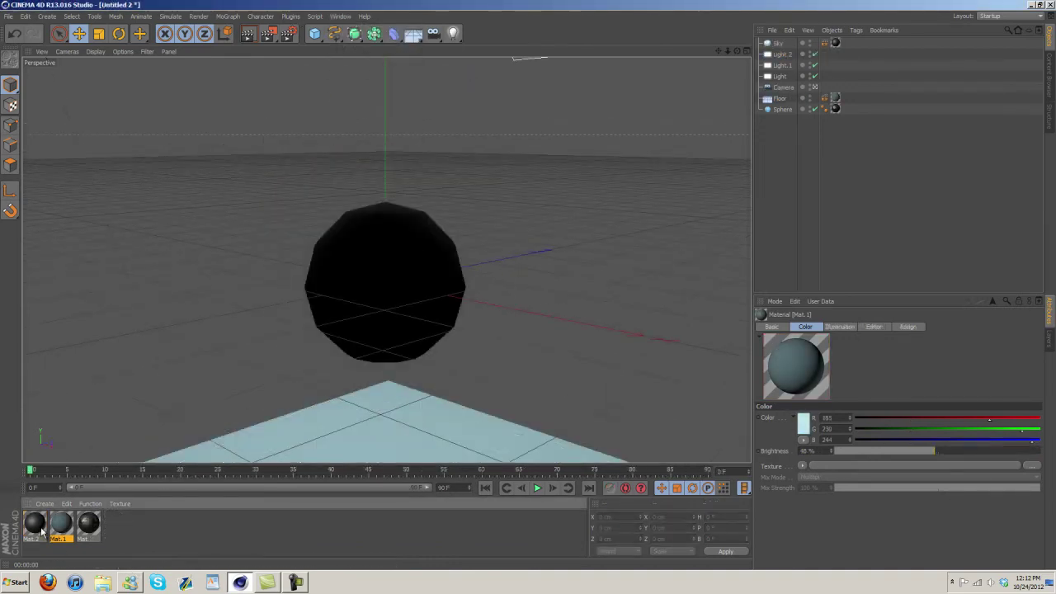
- Set the Sky material's color to neutral dark grey, RGB 67, 67, 67, and render the view
double_click(42, 531)
left_click(179, 190)
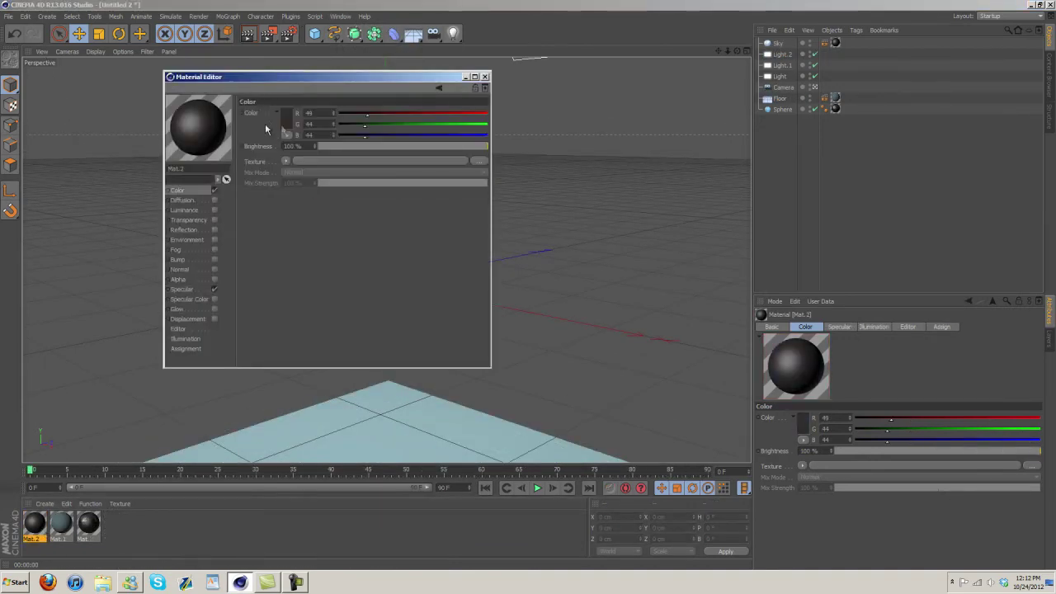
left_click(285, 124)
left_click_drag(230, 130, 217, 123)
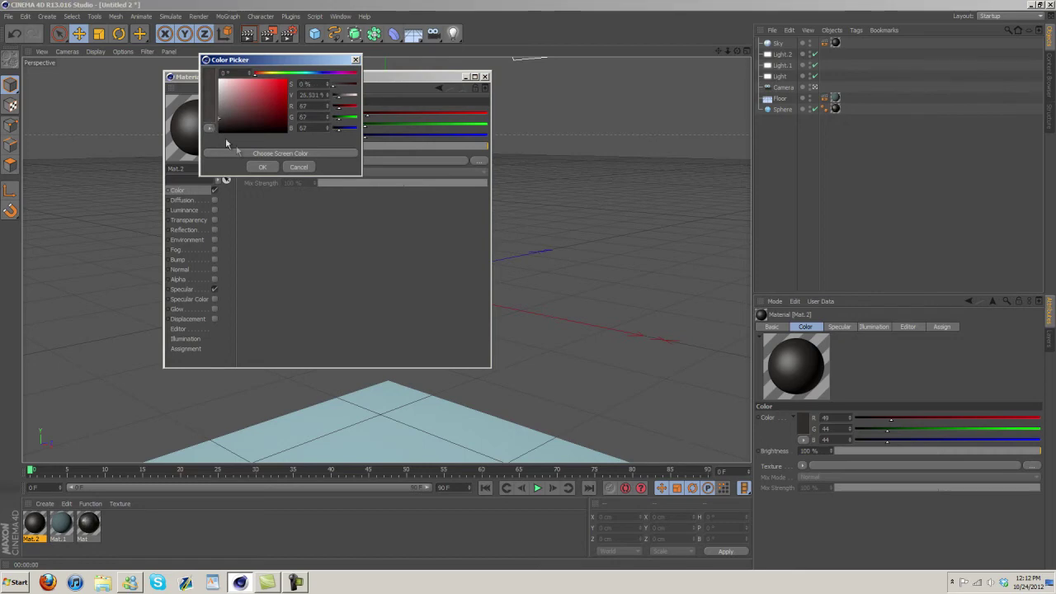
left_click(262, 167)
left_click(484, 76)
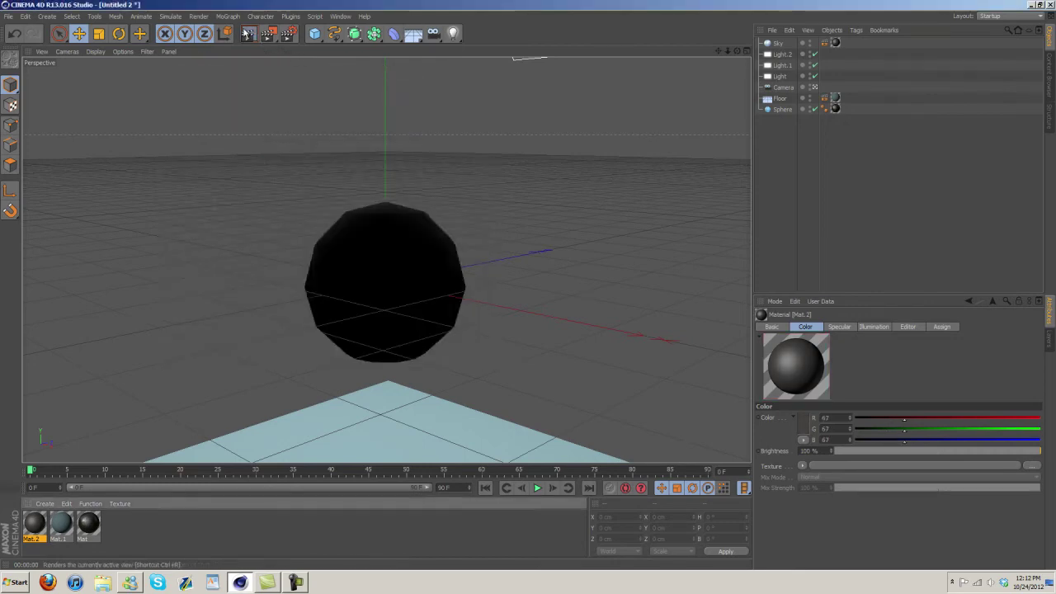
left_click(247, 33)
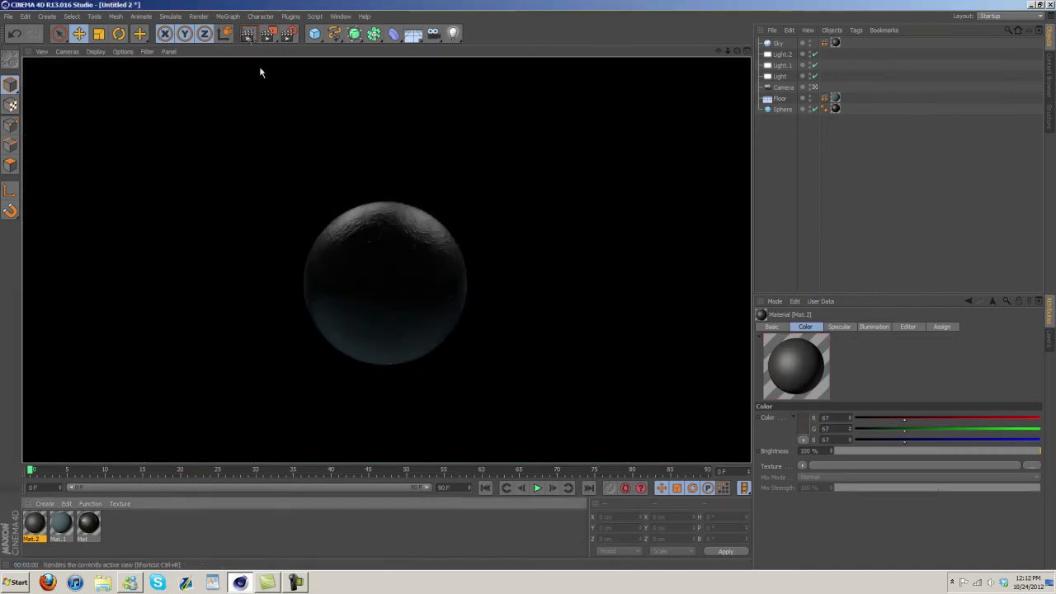
- Examine the colors of Light.1, Light.2 and Light in germ.c4d and return to the Untitled 2 scene
left_click(782, 65)
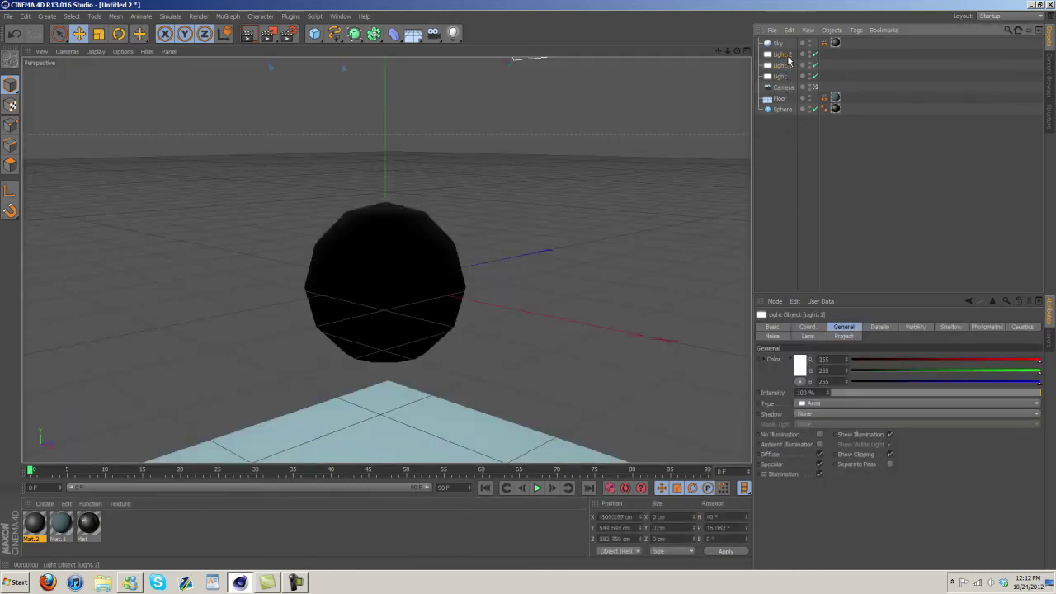
left_click(340, 15)
left_click(348, 244)
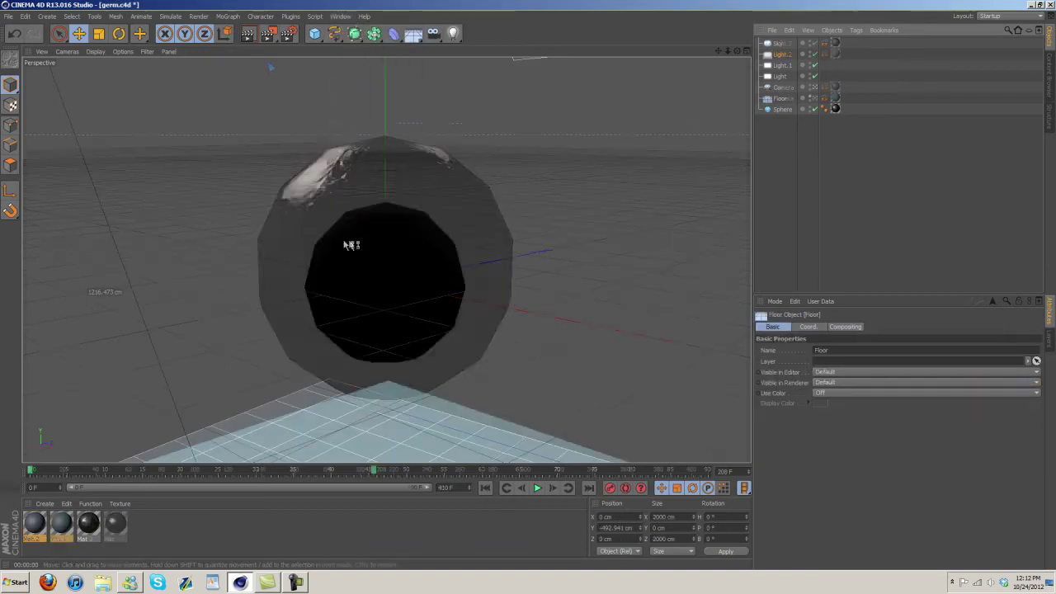
left_click(777, 67)
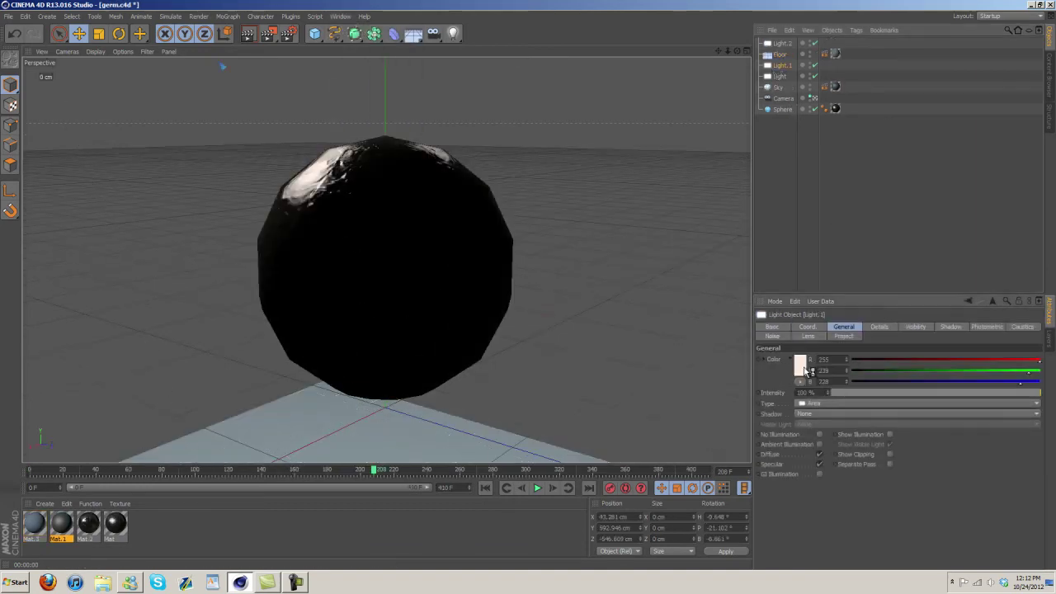
left_click(811, 374)
left_click(792, 419)
left_click(780, 43)
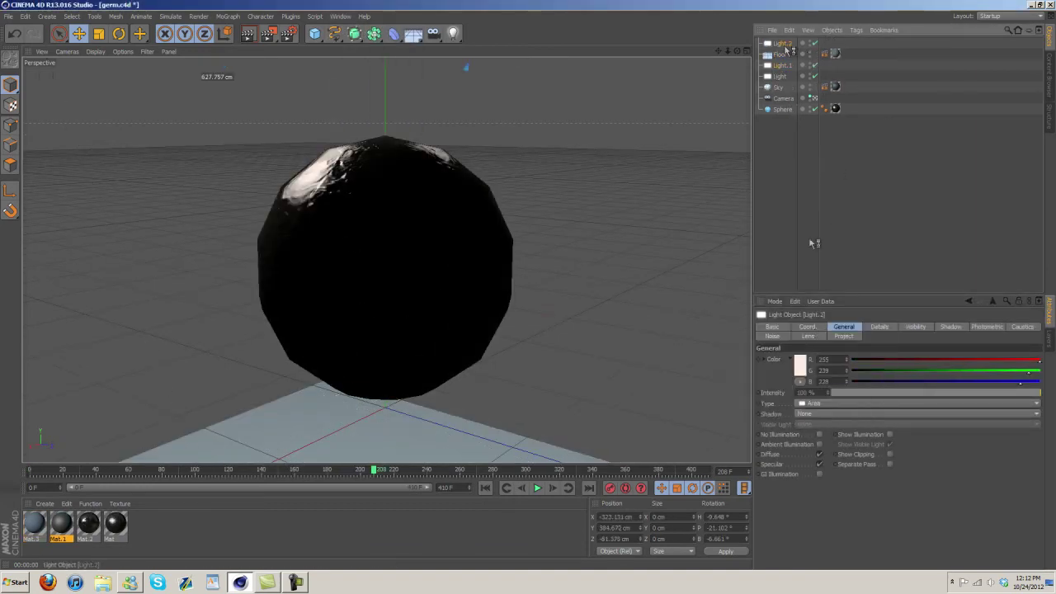
left_click(810, 375)
left_click(782, 418)
left_click(779, 76)
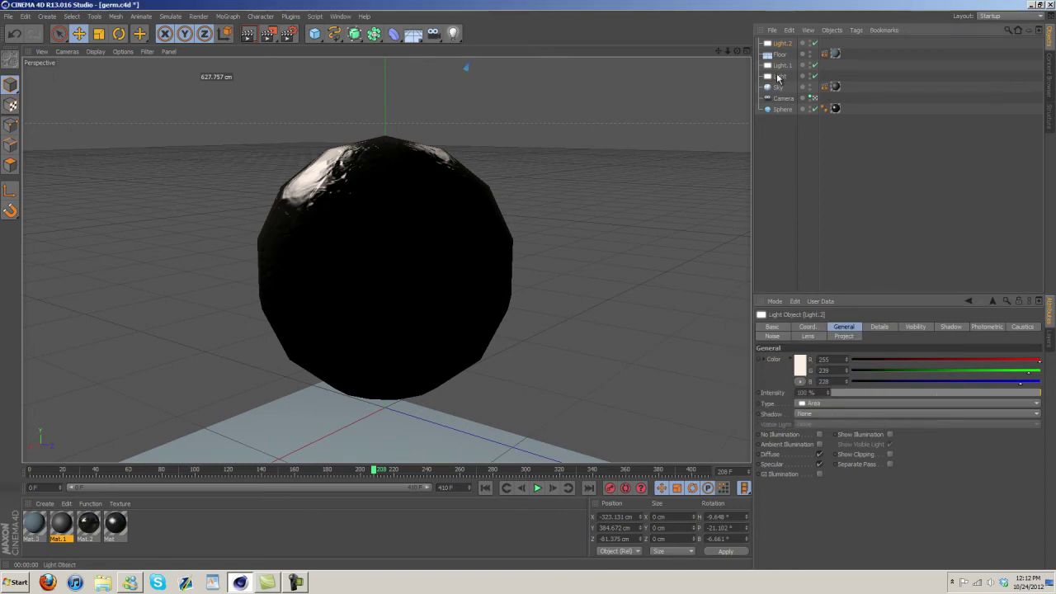
left_click(799, 370)
left_click(781, 418)
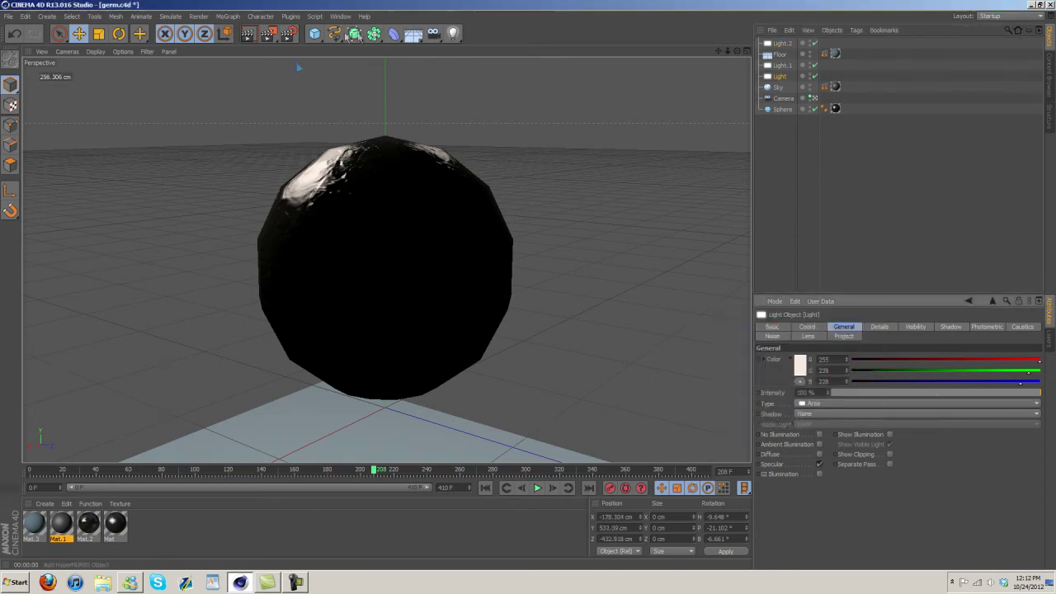
left_click(340, 15)
left_click(386, 232)
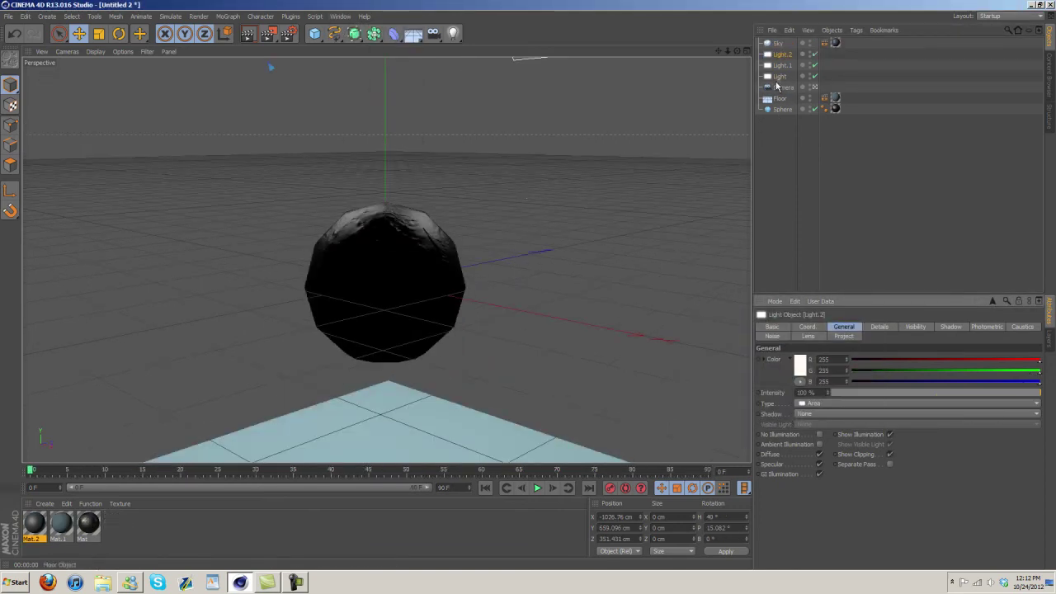
- Set Light.2's color to a pale warm yellow with a hue of 48°
left_click(800, 367)
left_click(747, 330)
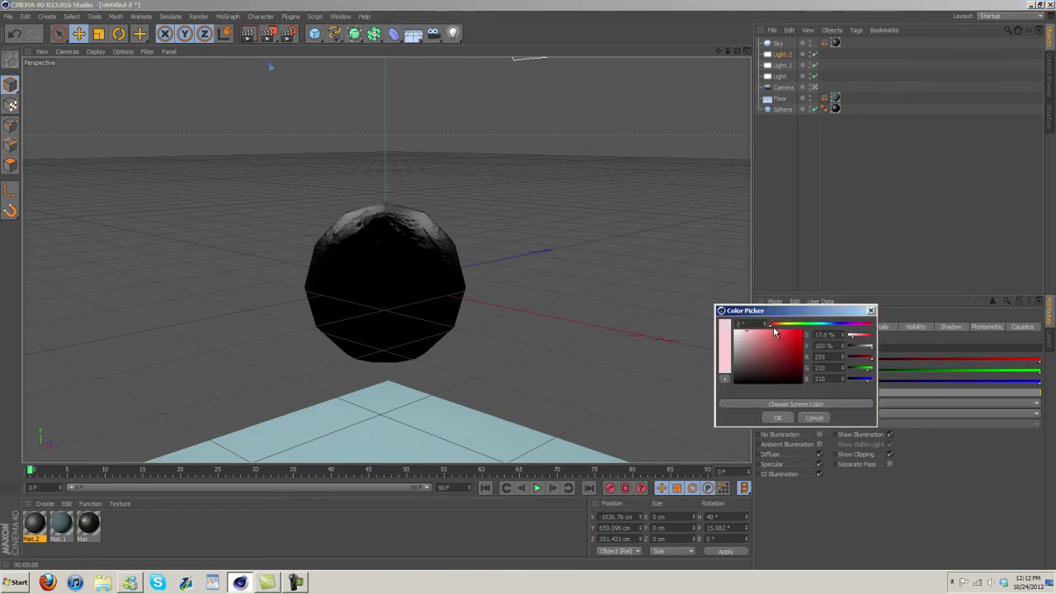
left_click_drag(774, 329, 785, 330)
left_click(747, 334)
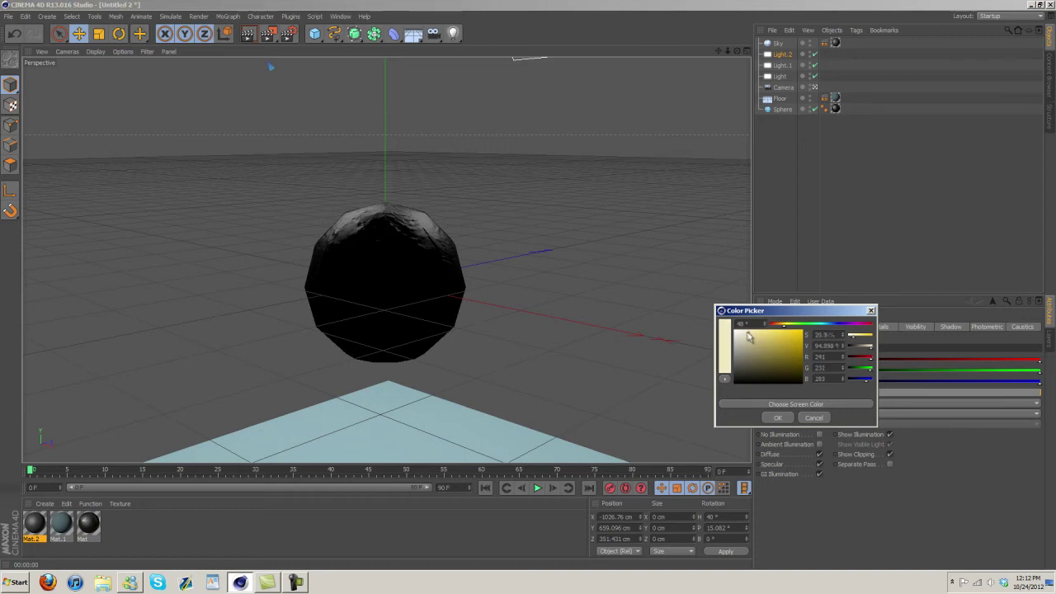
left_click(778, 418)
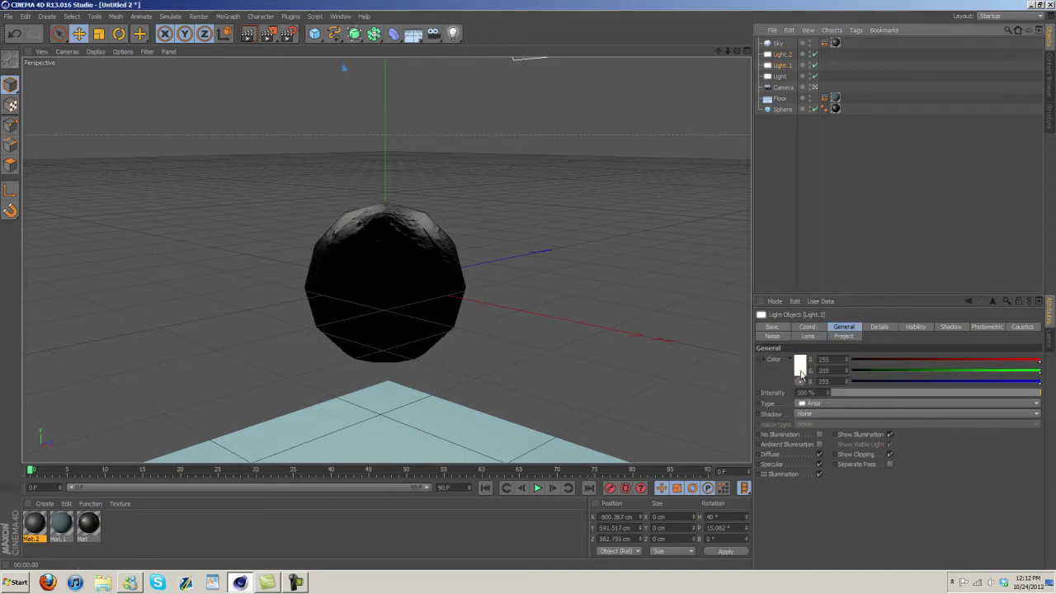
- Set Light.1's color to a pale orange with a hue of 26°, RGB 255, 228, 208
left_click(801, 370)
left_click_drag(778, 333, 783, 335)
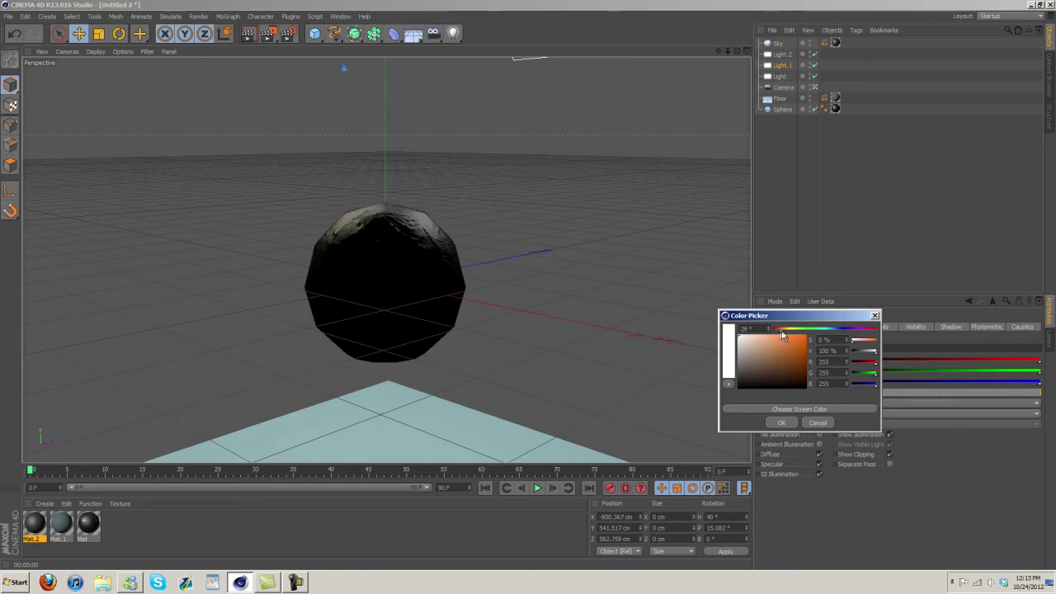
left_click(751, 336)
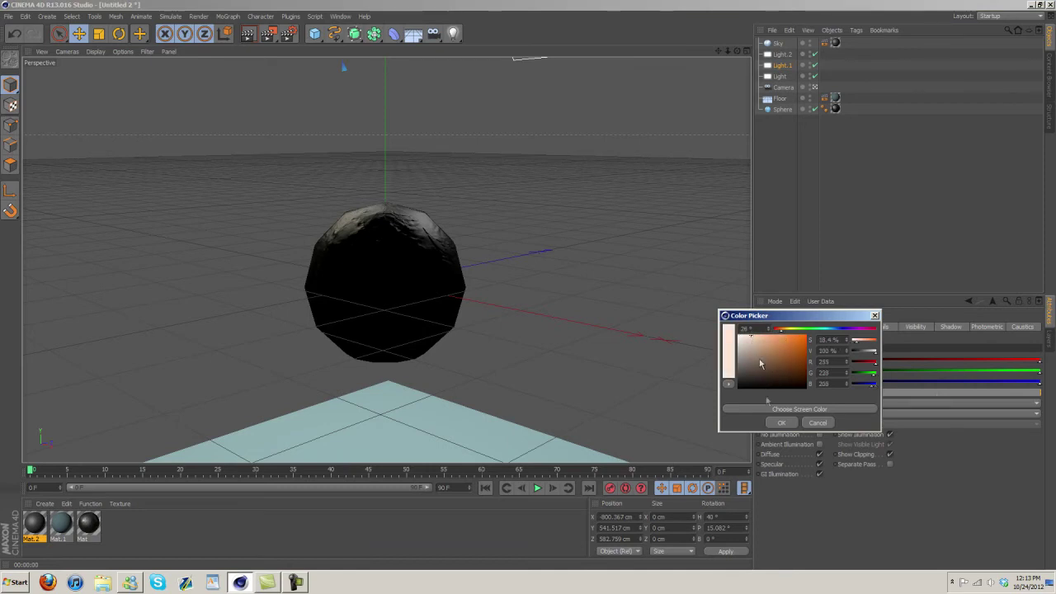
left_click(781, 422)
- Set Light's color to a pale orange with a hue of 24° and 12% saturation, and render the view
left_click(780, 76)
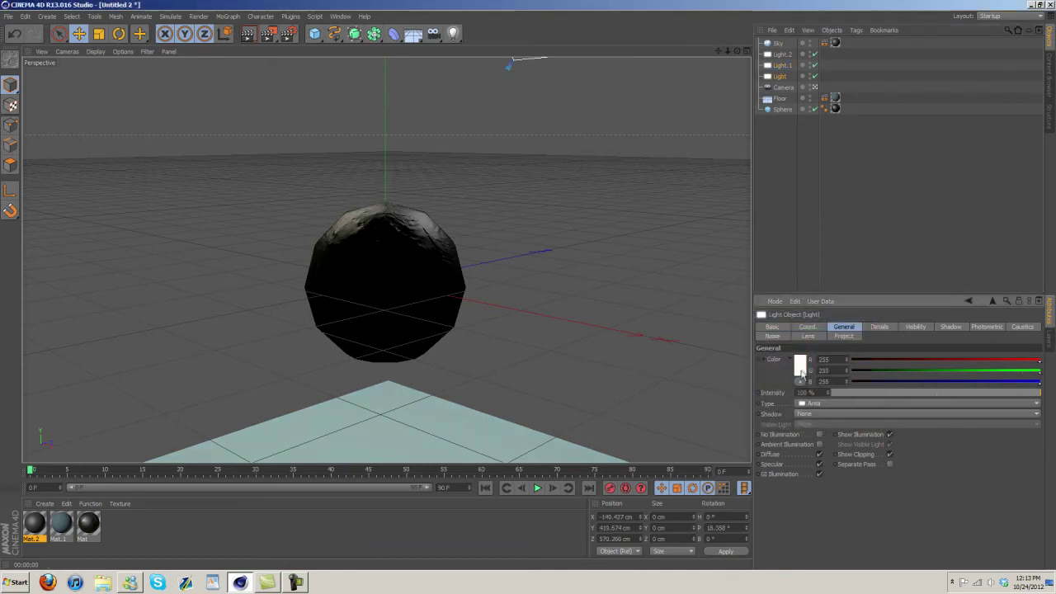
left_click(800, 370)
left_click(749, 338)
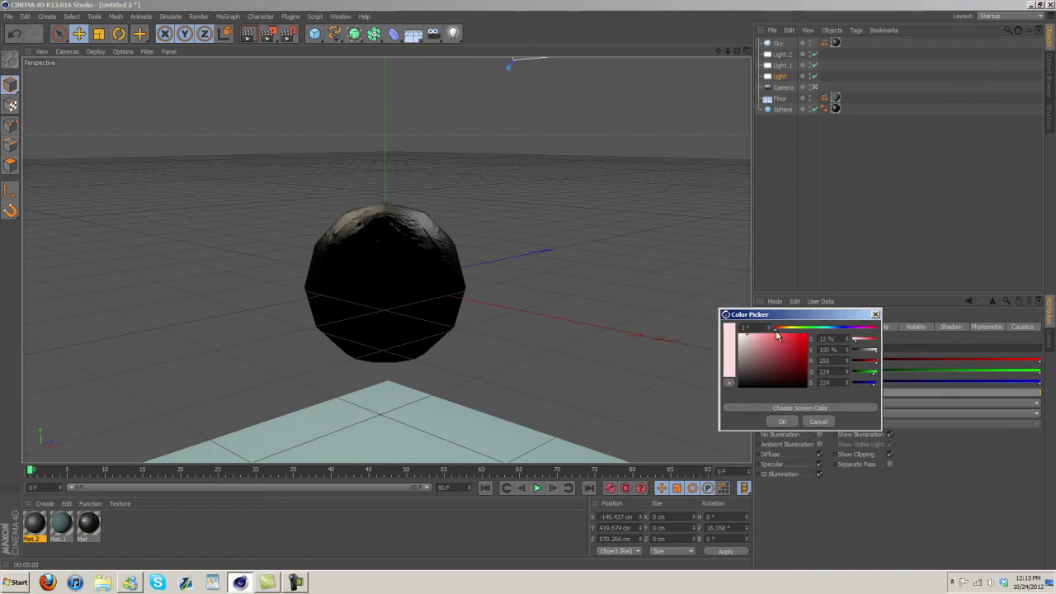
left_click_drag(776, 332, 782, 333)
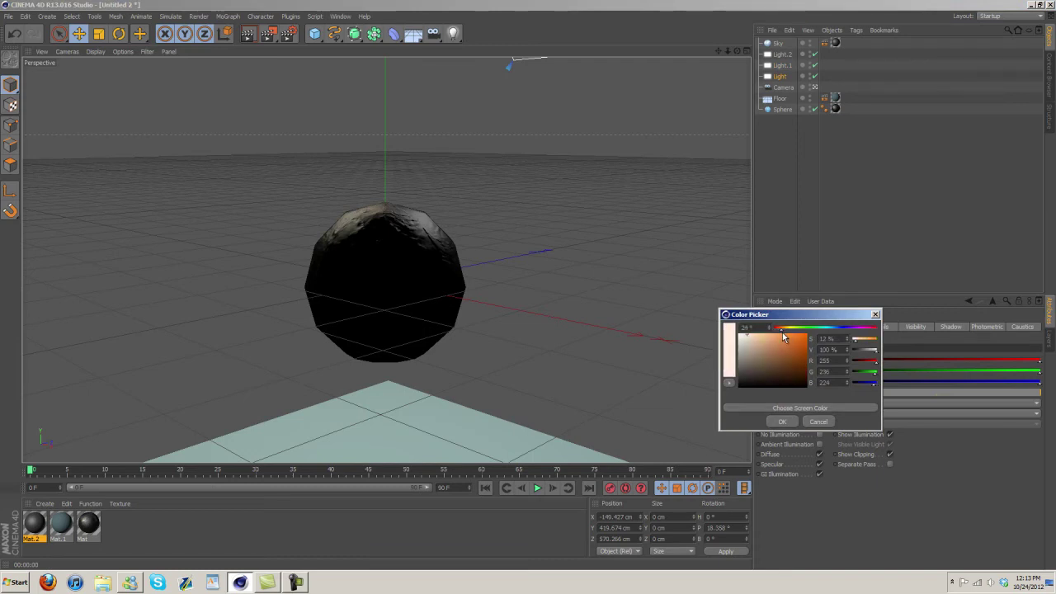
left_click(783, 422)
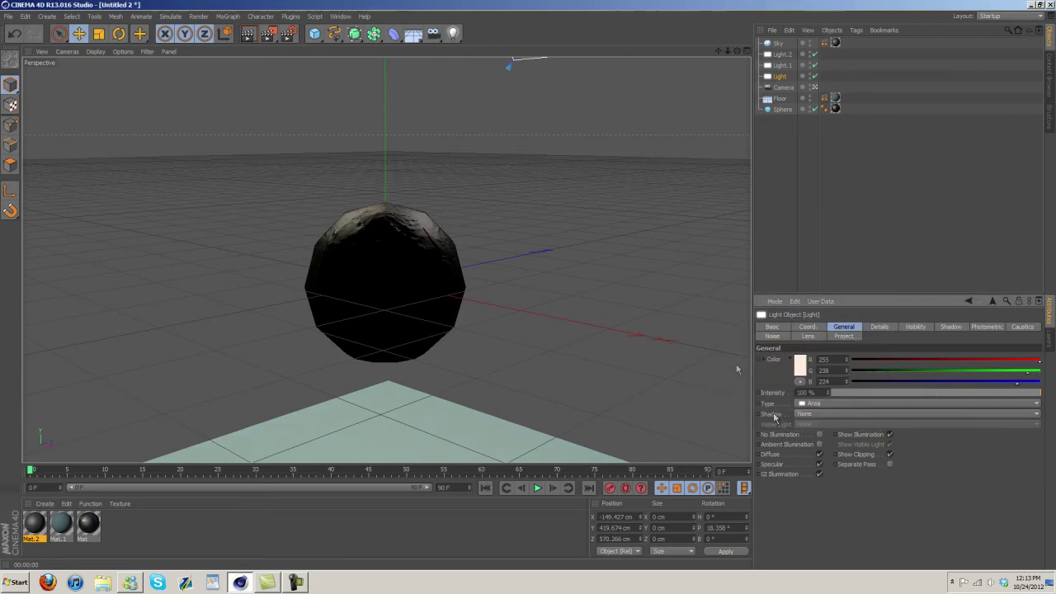
left_click(257, 33)
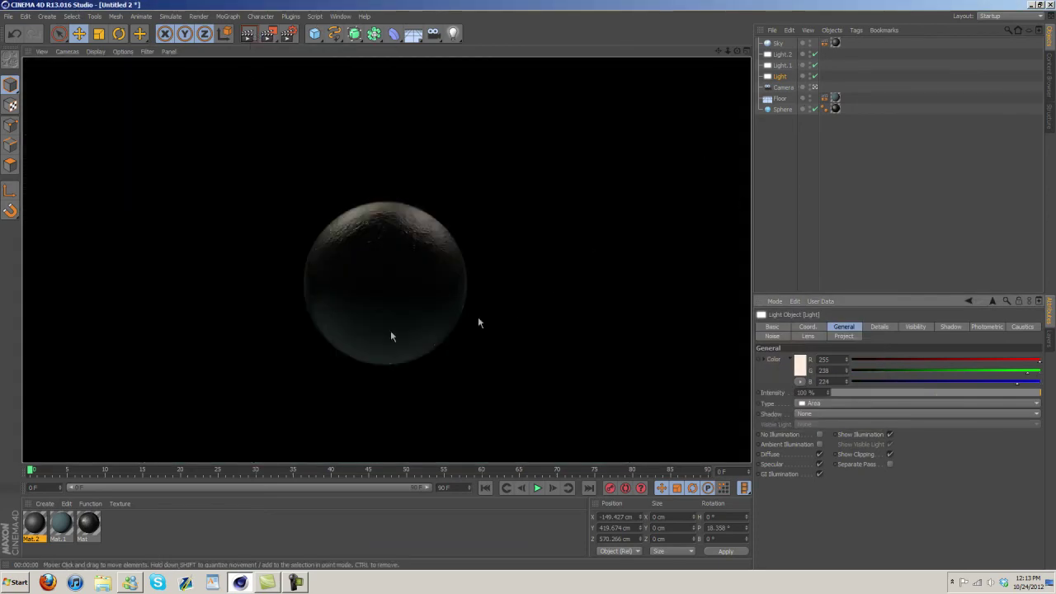
- Check Mat's reflection settings, raise its specular height to 63%, and render the view
double_click(88, 522)
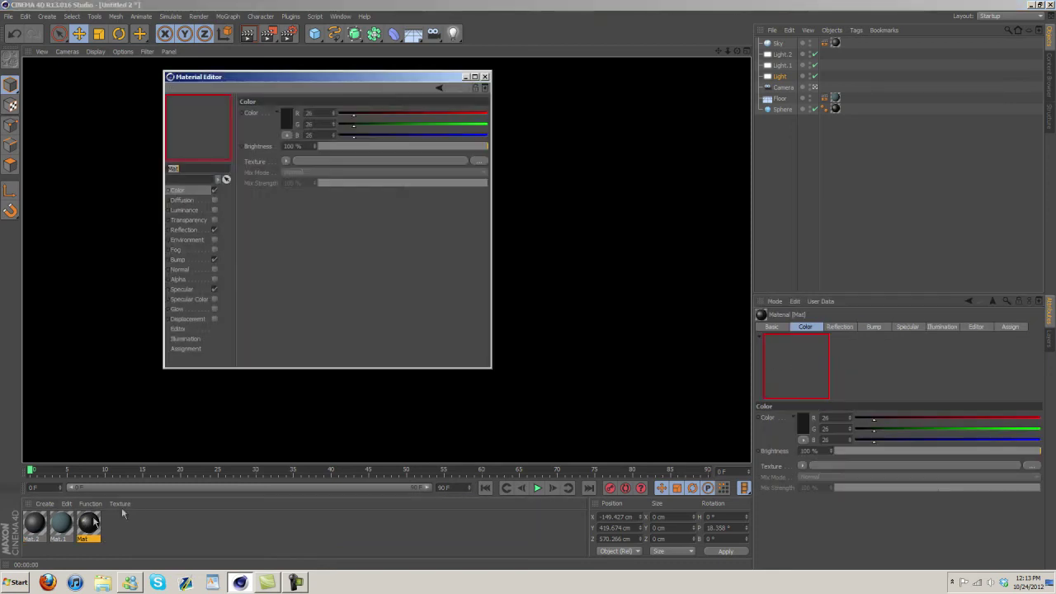
left_click(184, 229)
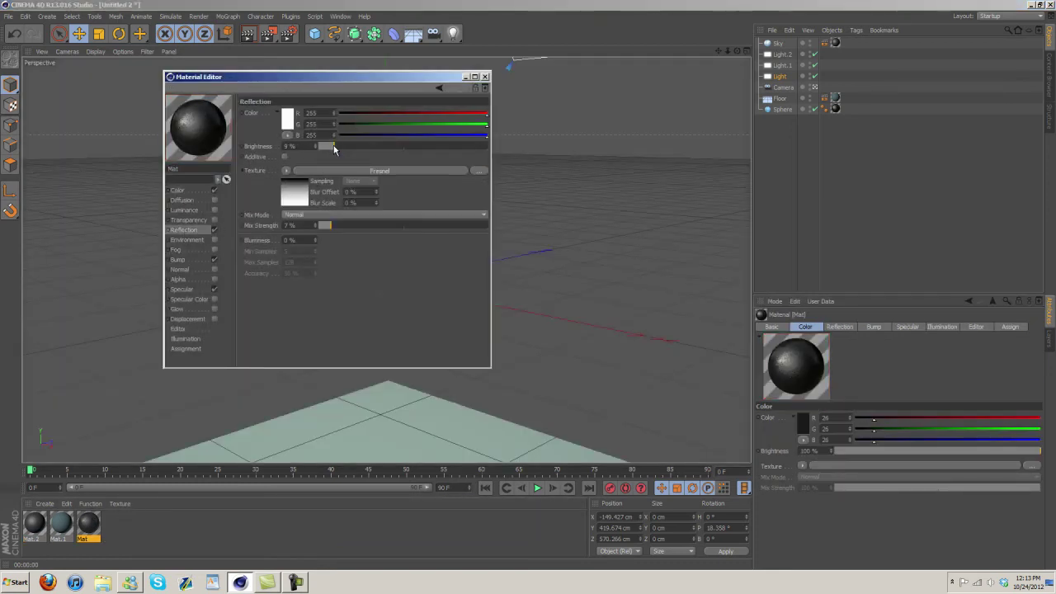
left_click(325, 226)
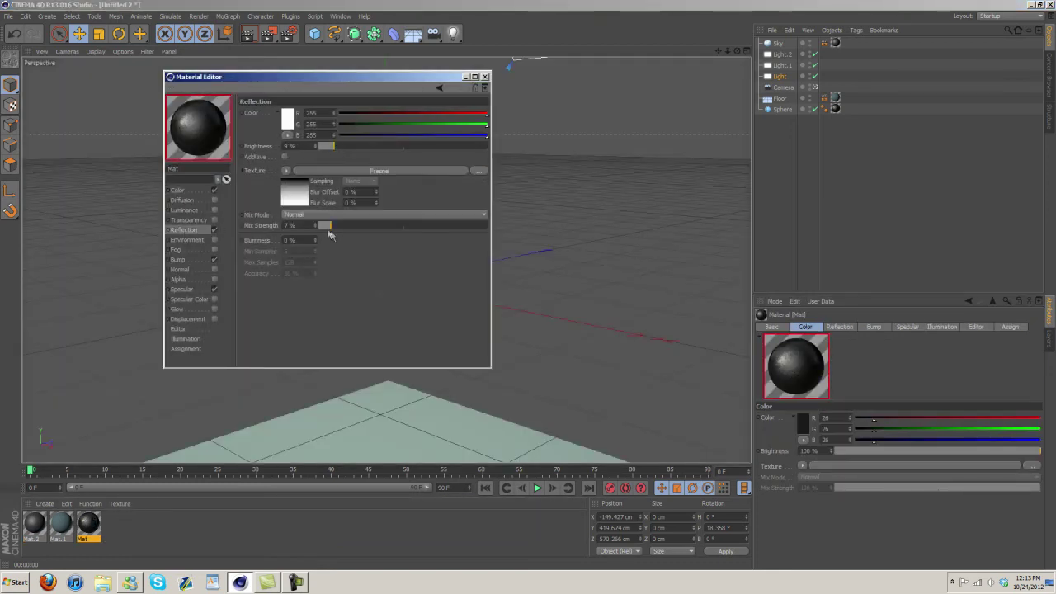
left_click(181, 290)
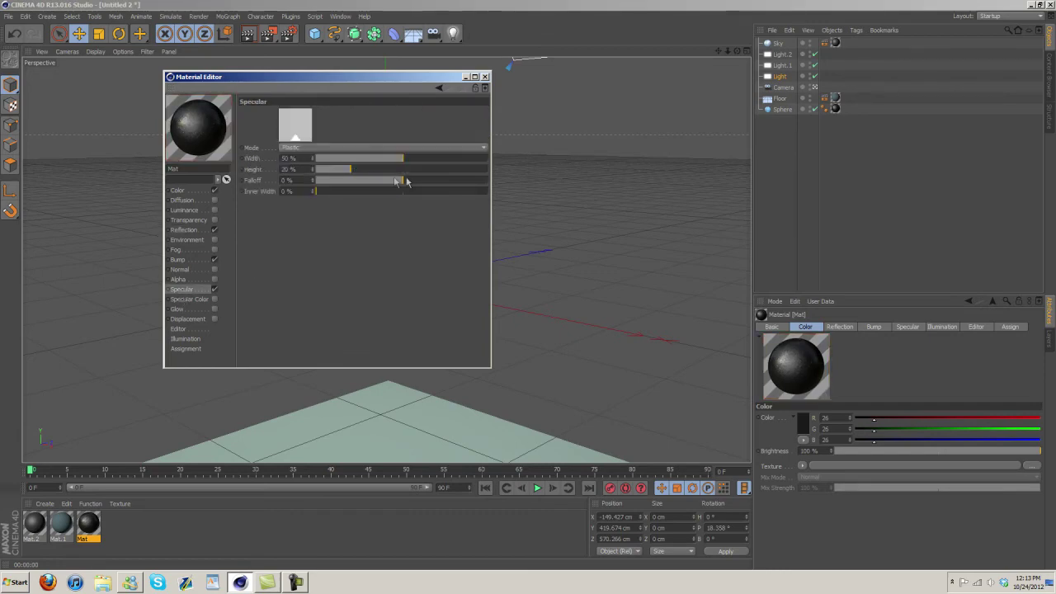
left_click_drag(372, 172, 424, 171)
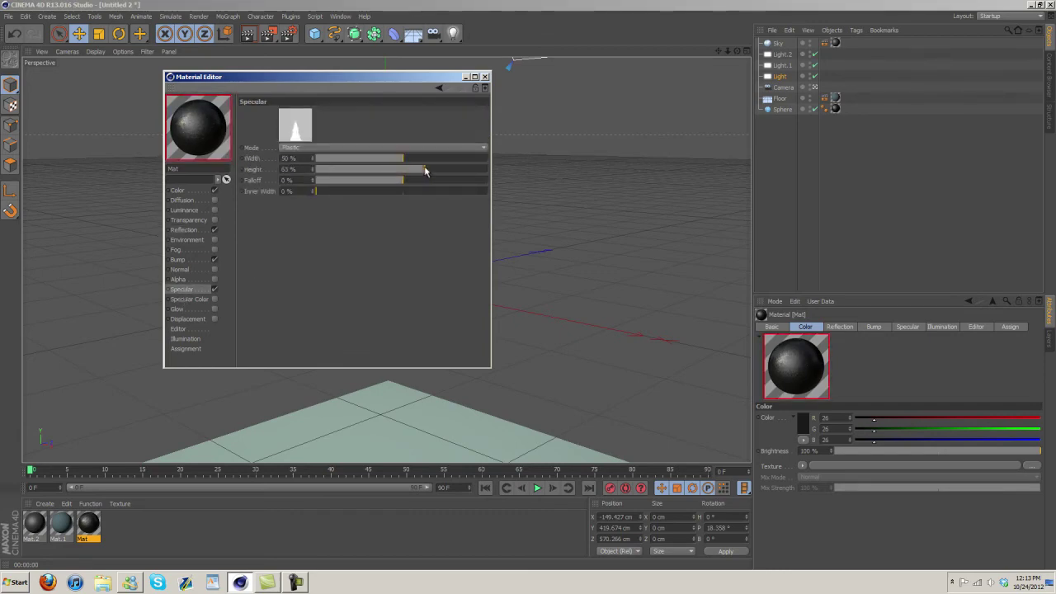
left_click(484, 76)
left_click(247, 34)
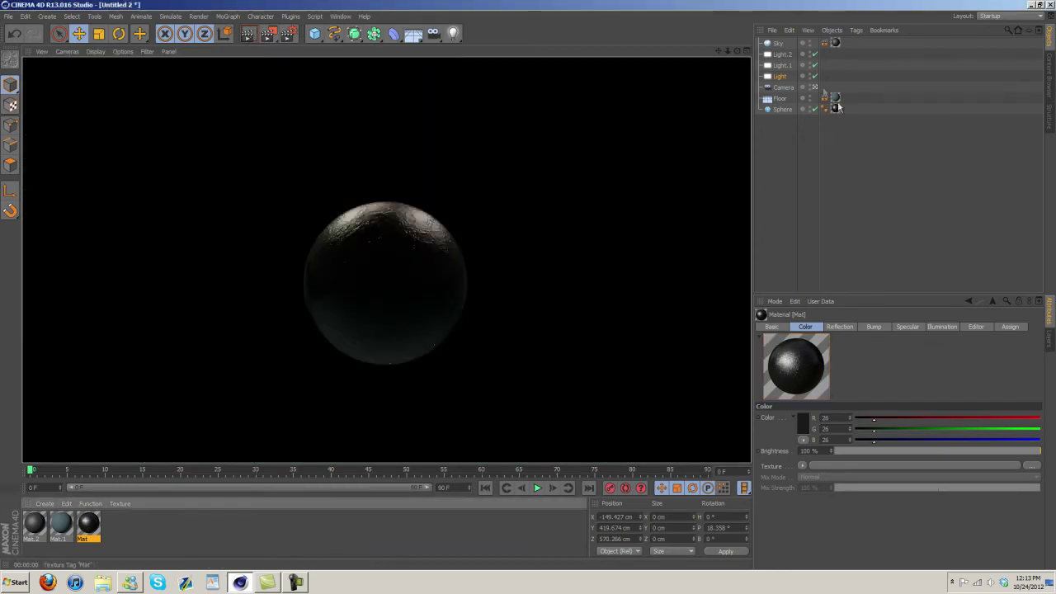
- Move the camera right up to the sphere's dark surface, at about X 119, Y 46, Z -118 cm, and render the view
left_click(785, 89)
scroll(451, 235, "up", 8)
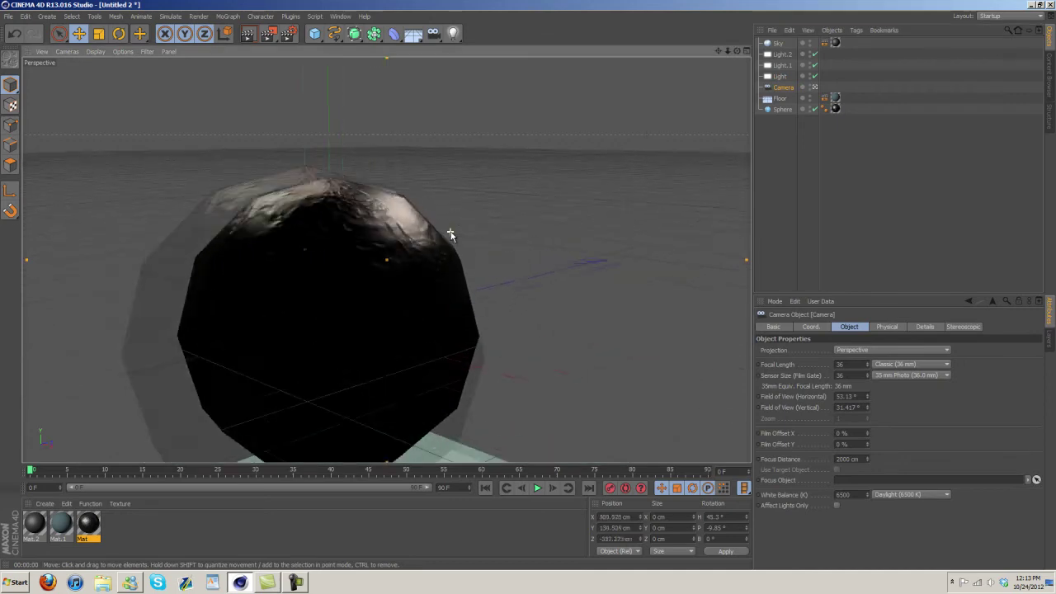
scroll(453, 234, "up", 1)
scroll(527, 286, "up", 4)
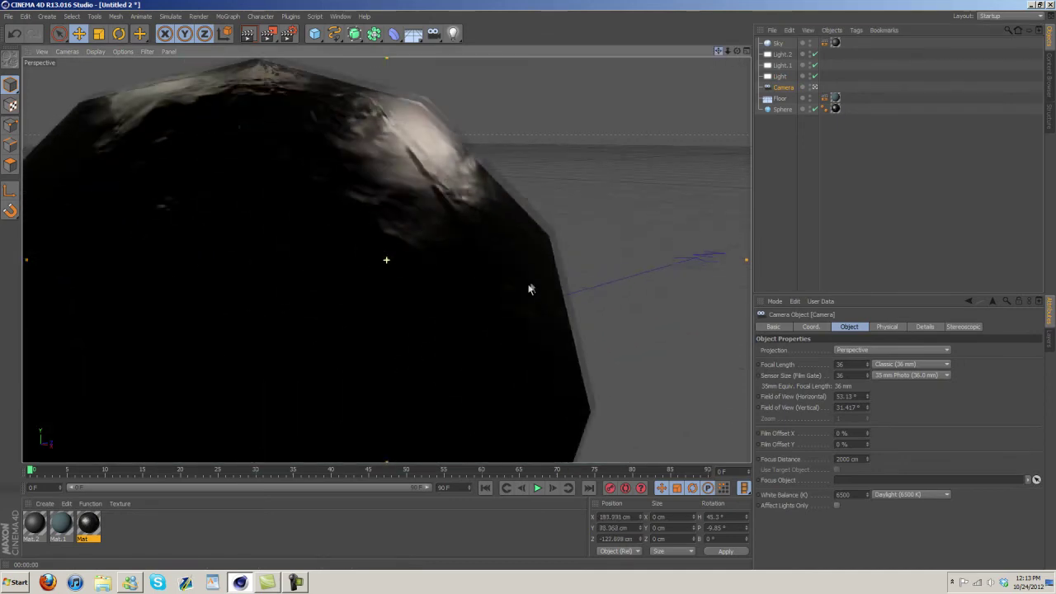
scroll(525, 289, "up", 2)
scroll(528, 290, "up", 3)
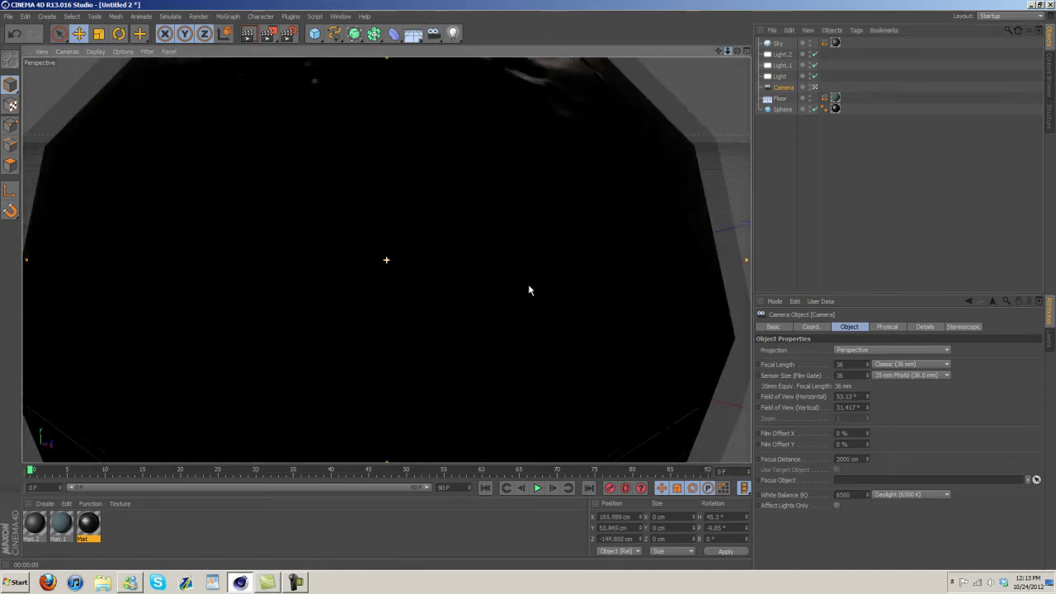
scroll(529, 290, "up", 3)
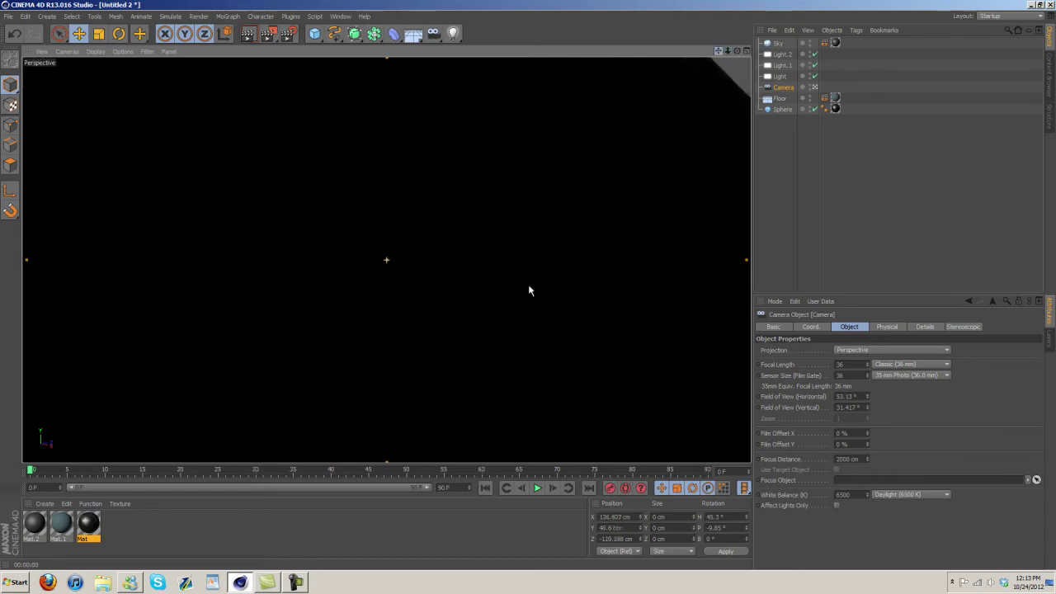
scroll(529, 289, "up", 2)
scroll(529, 289, "up", 3)
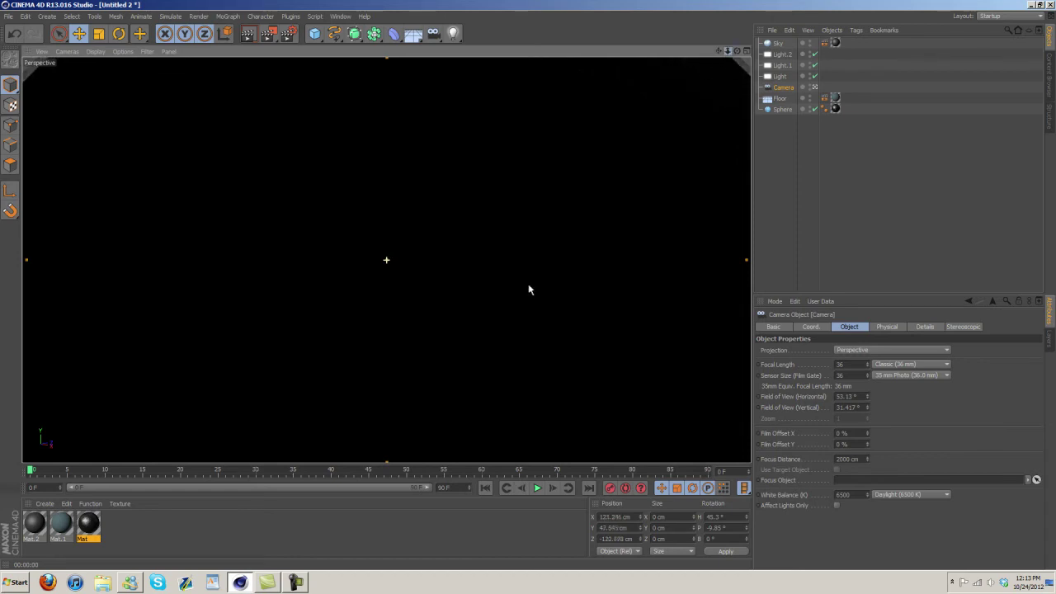
left_click(246, 35)
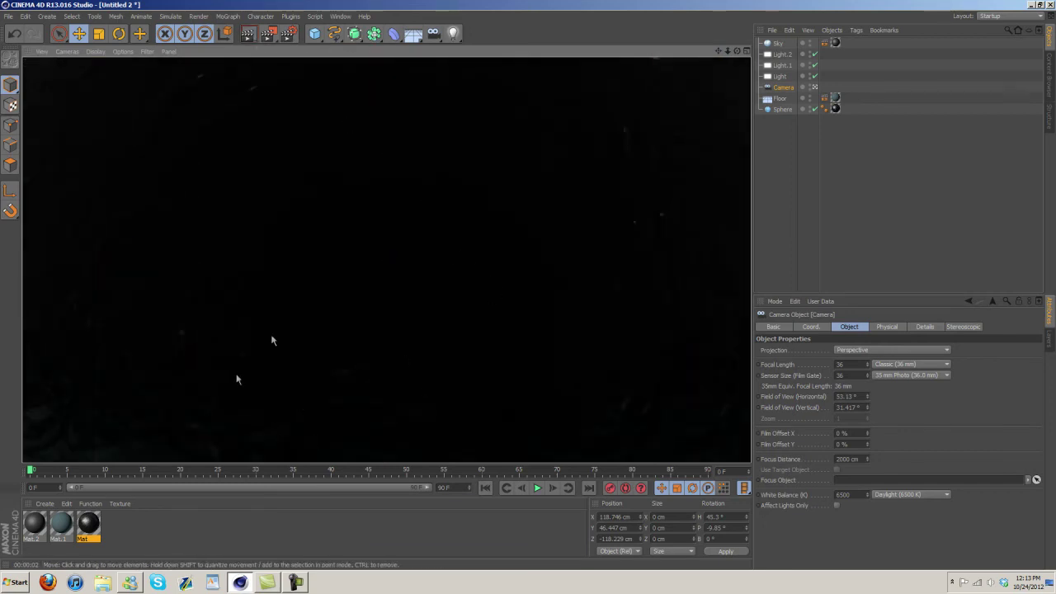
- Keyframe the camera's close-up at frame 20 and a pulled-back view of the whole sphere, about X 557, Y 115, Z -549 cm, at frame 35
left_click(783, 89)
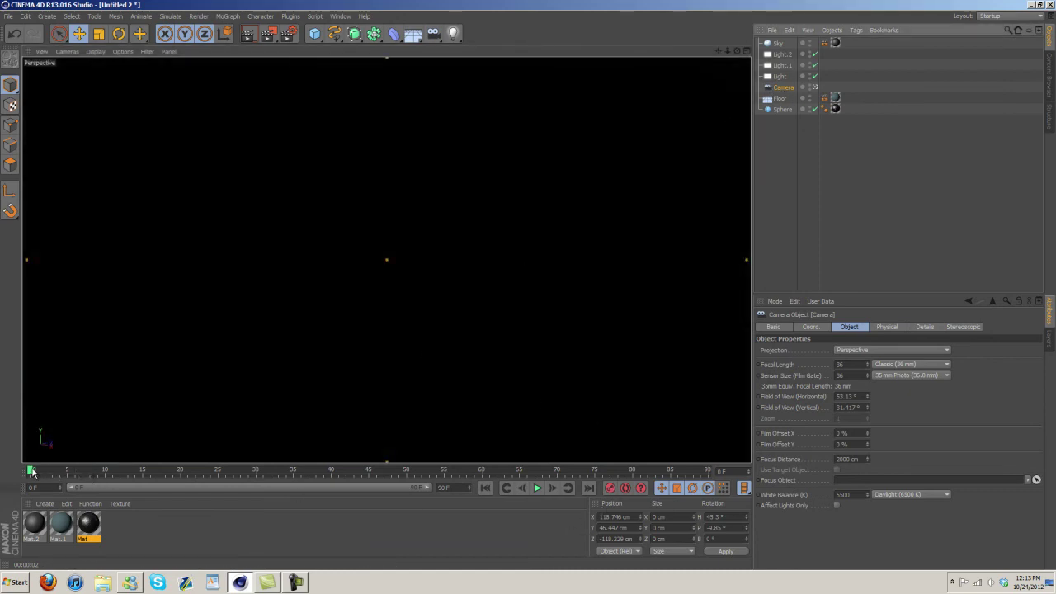
left_click_drag(31, 471, 174, 487)
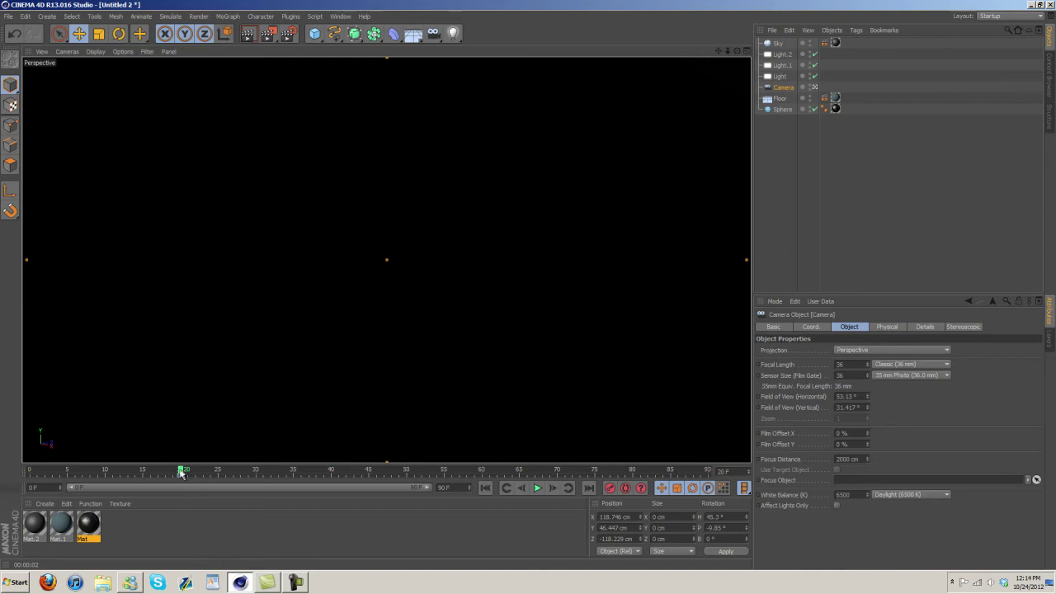
left_click_drag(181, 472, 294, 472)
left_click_drag(727, 53, 528, 284)
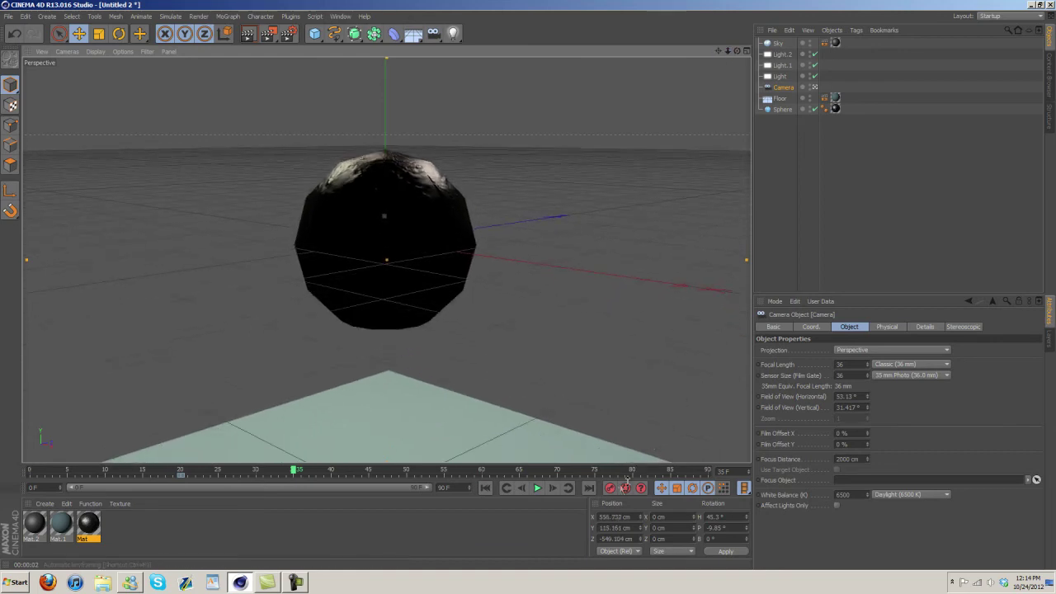
left_click(615, 487)
- Check the camera move and record a keyframe at frame 50 that holds the camera's frame 35 position
left_click_drag(296, 470, 2, 476)
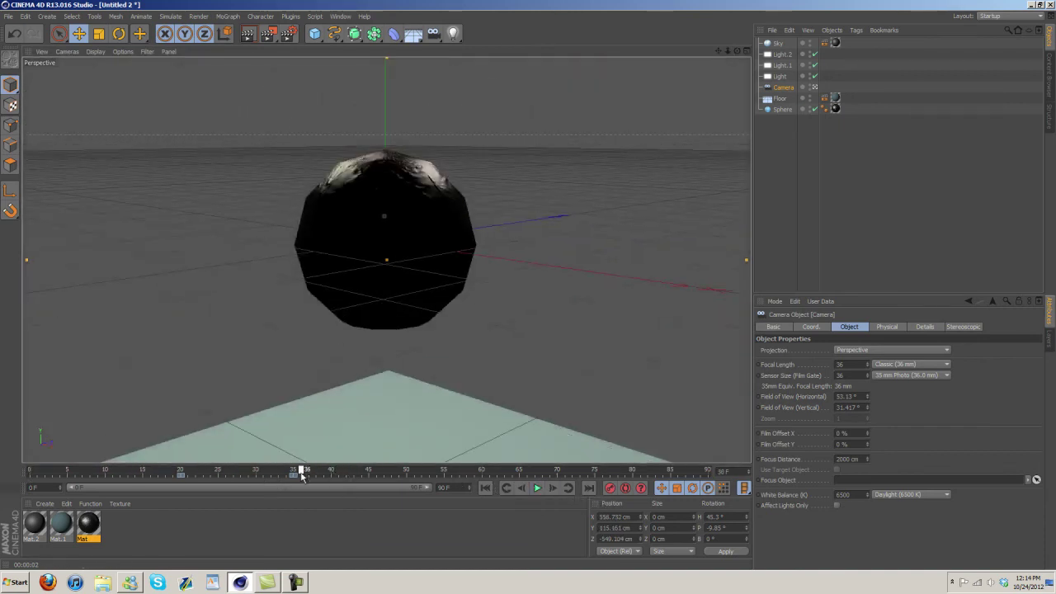
left_click_drag(728, 51, 527, 284)
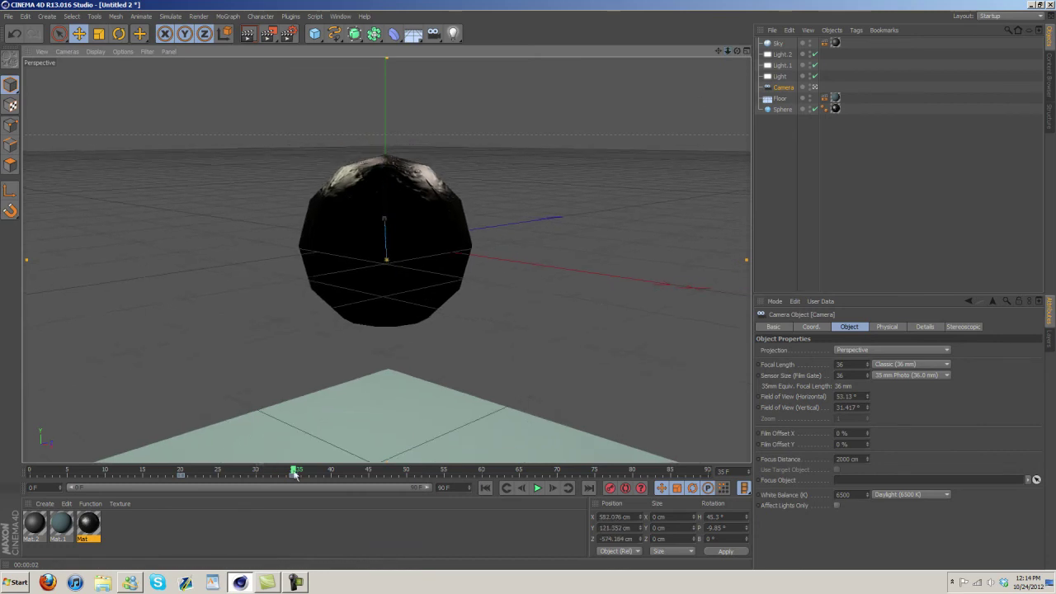
mouse_move(294, 470)
left_mouse_down()
mouse_move(272, 472)
mouse_move(295, 474)
left_mouse_up()
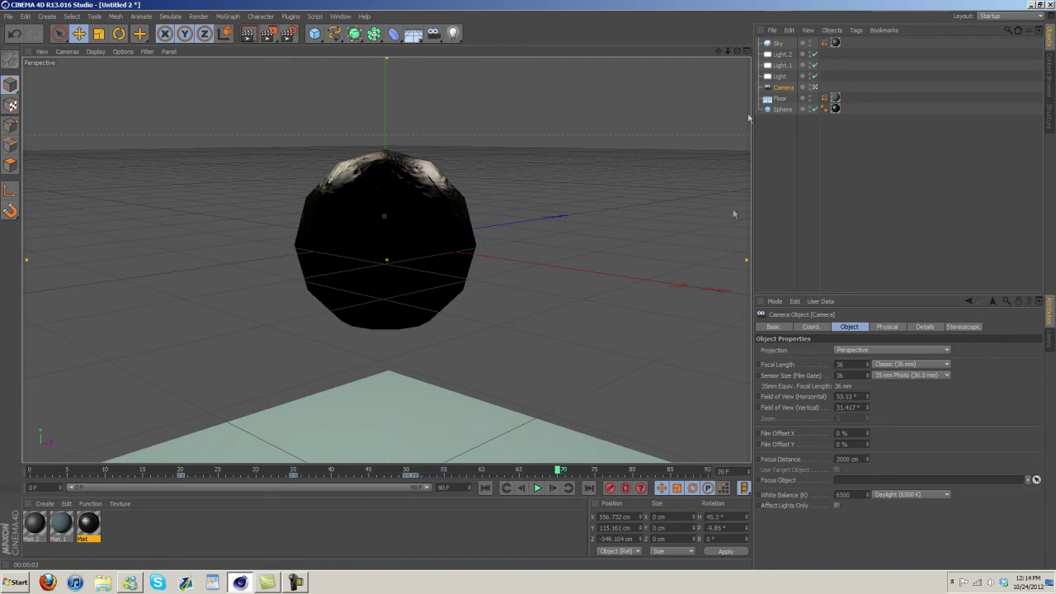
- At frame 70, orbit and move the camera in close to the sphere's highlight, bank it 7°, record a keyframe and preview the animation
left_click_drag(719, 52, 713, 103)
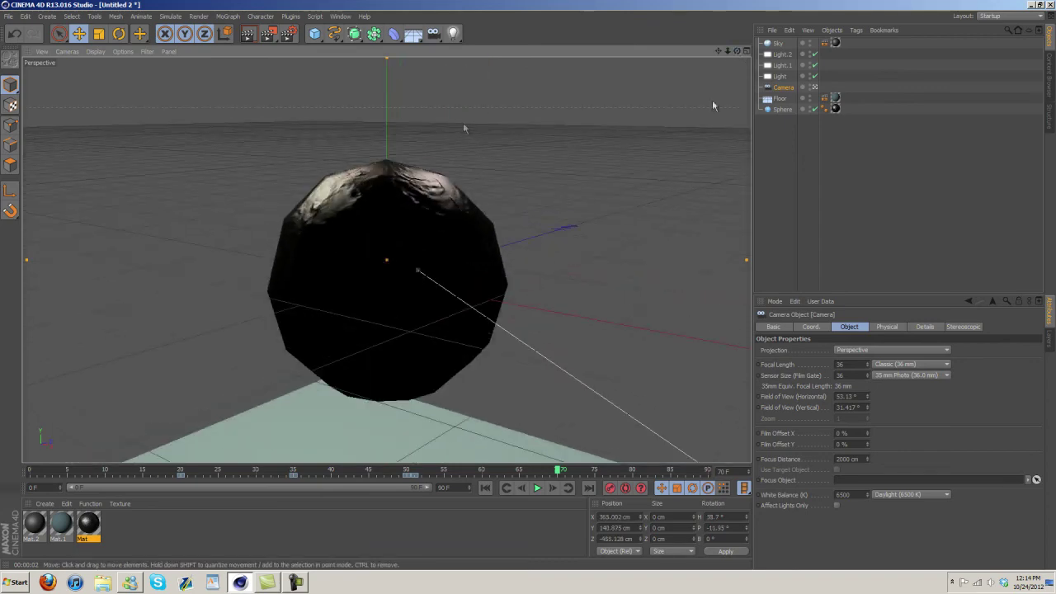
left_click_drag(728, 55, 530, 290)
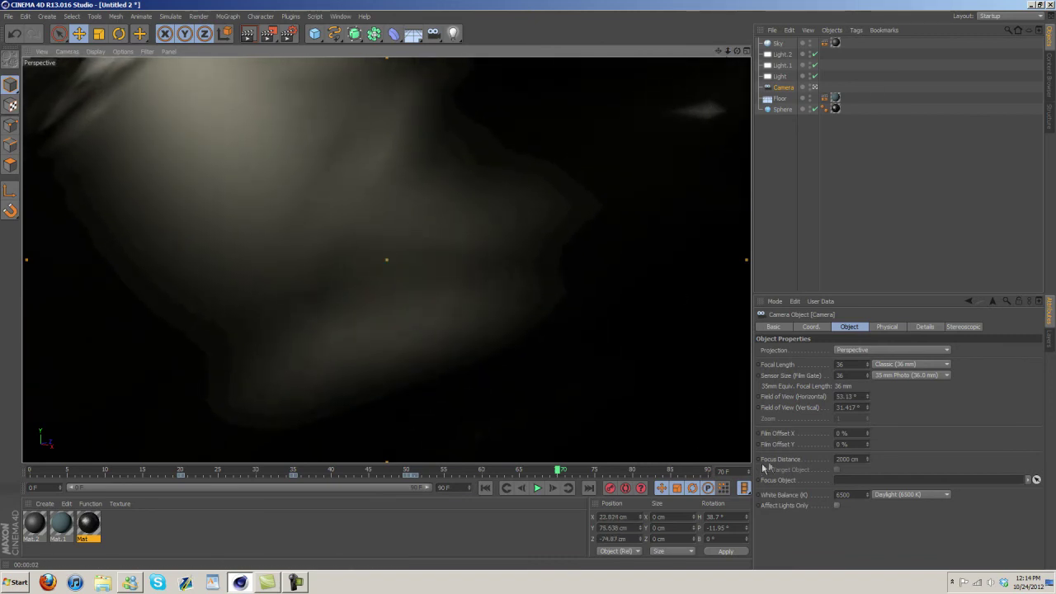
left_click(812, 327)
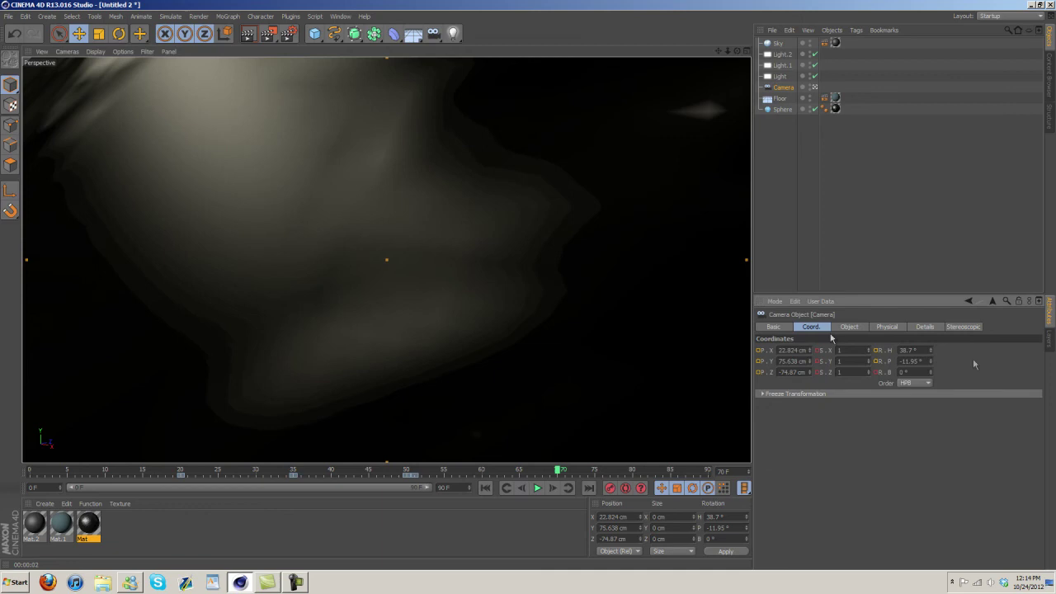
left_click_drag(931, 373, 933, 372)
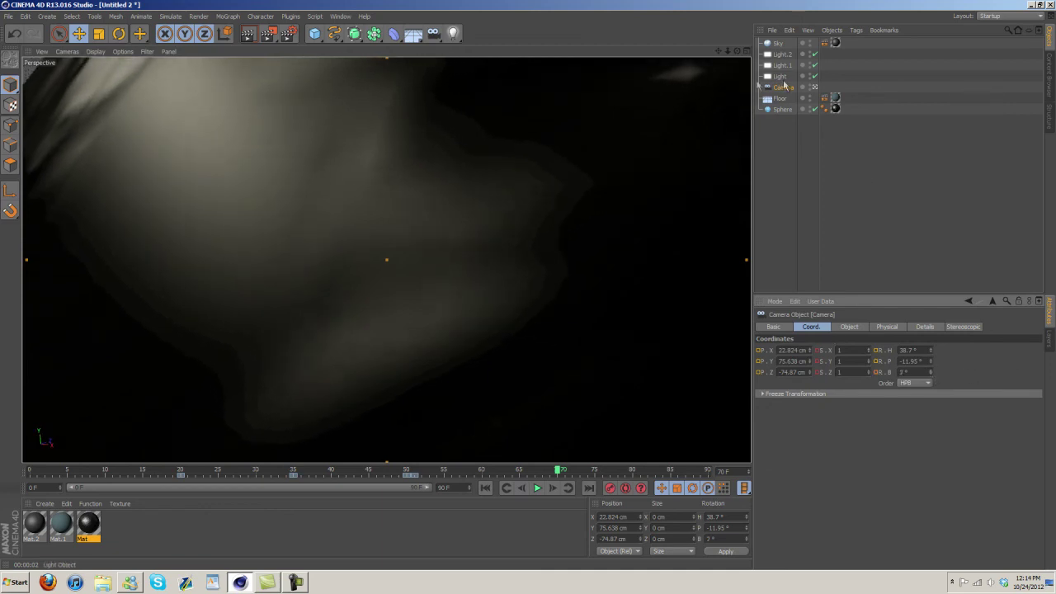
left_click_drag(728, 51, 532, 289)
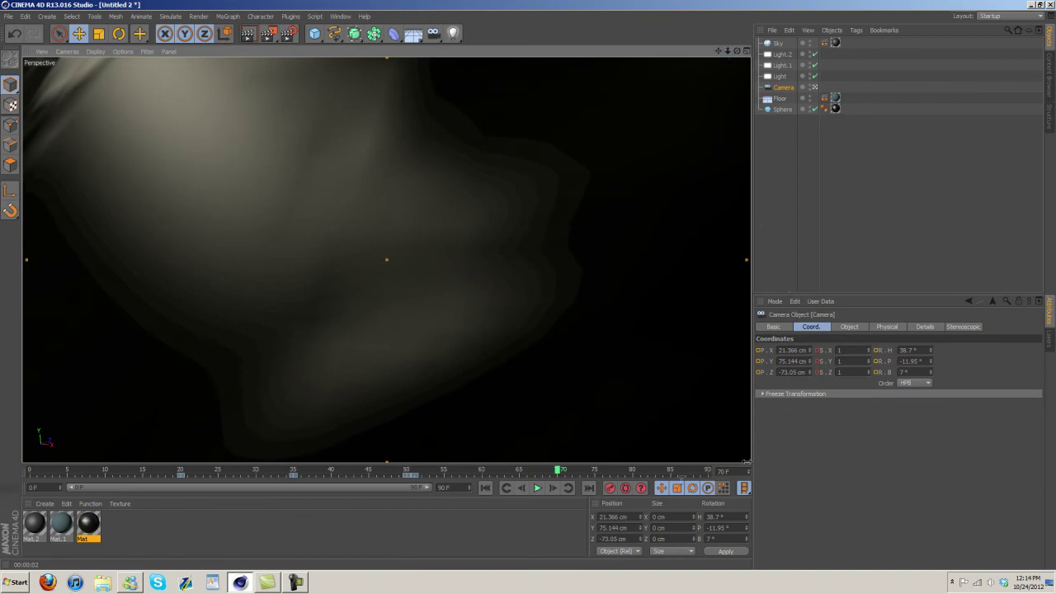
left_click_drag(561, 470, 165, 477)
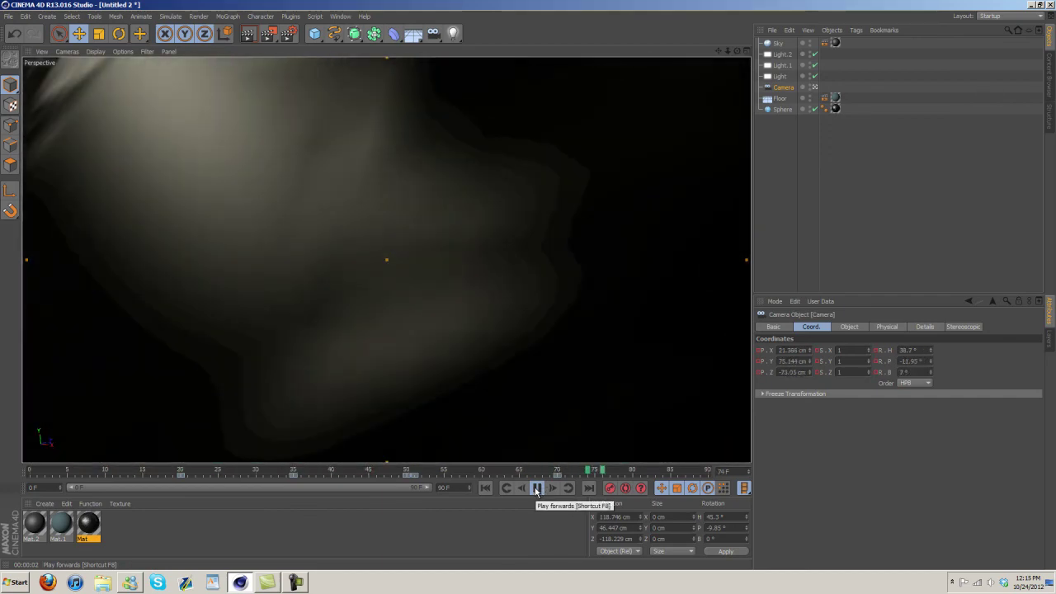
left_click(537, 489)
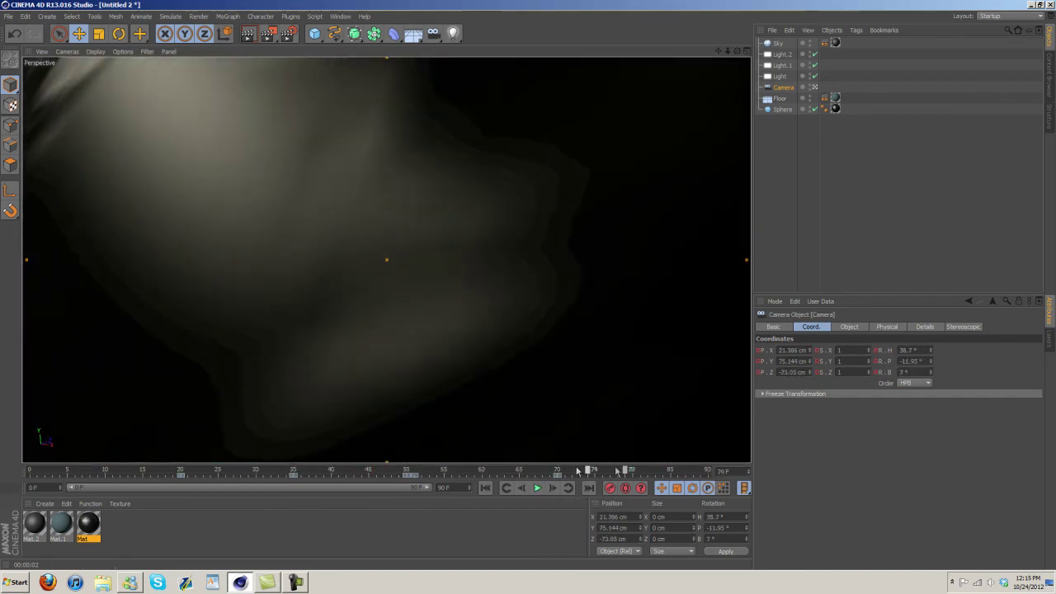
- At frame 60, shift the camera so the sphere sits slightly off-center, record a keyframe, and play the animation
left_click_drag(577, 471, 484, 470)
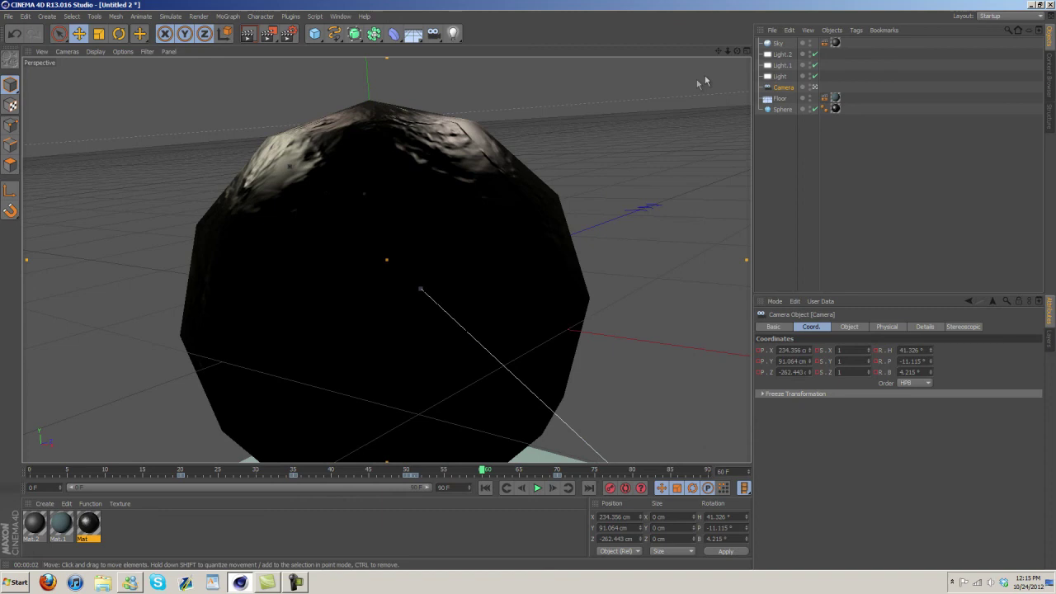
left_click_drag(719, 51, 529, 288)
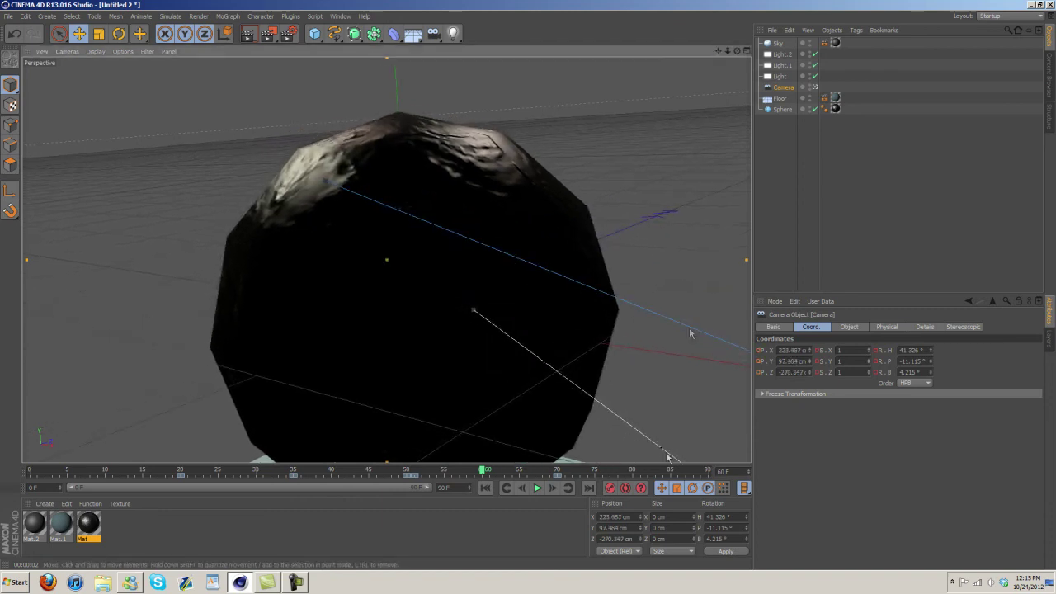
left_click_drag(483, 470, 29, 487)
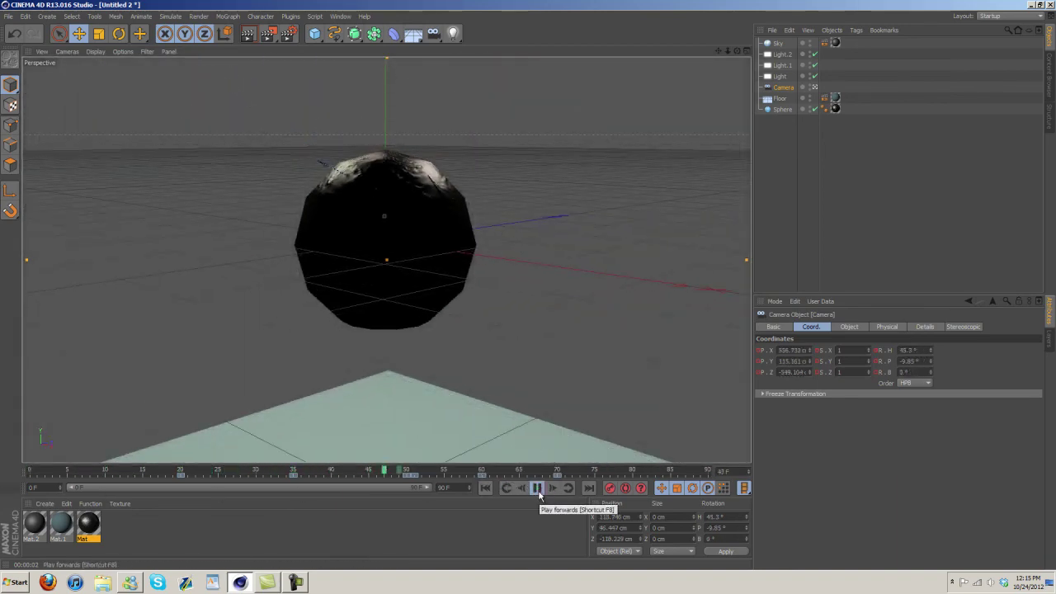
left_click(540, 494)
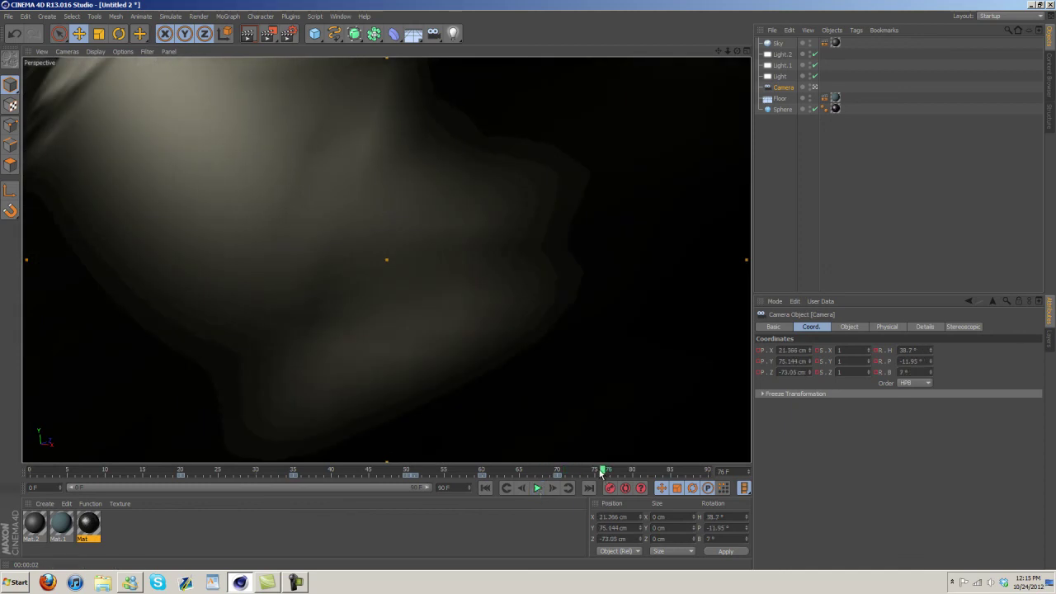
- Play the camera animation again from the start to review the motion
left_click_drag(605, 471, 2, 471)
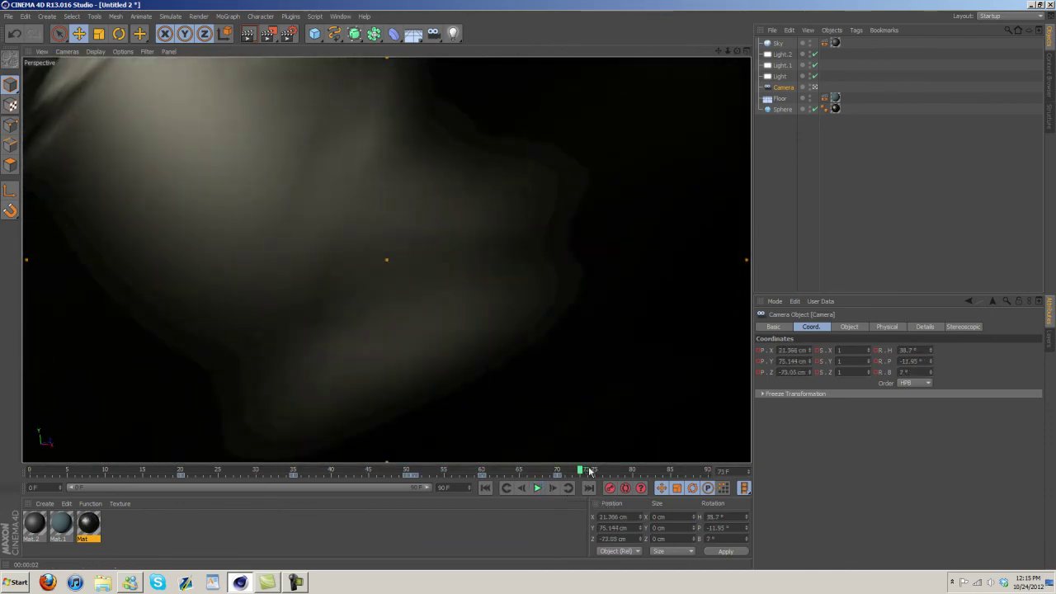
left_click_drag(590, 472, 30, 473)
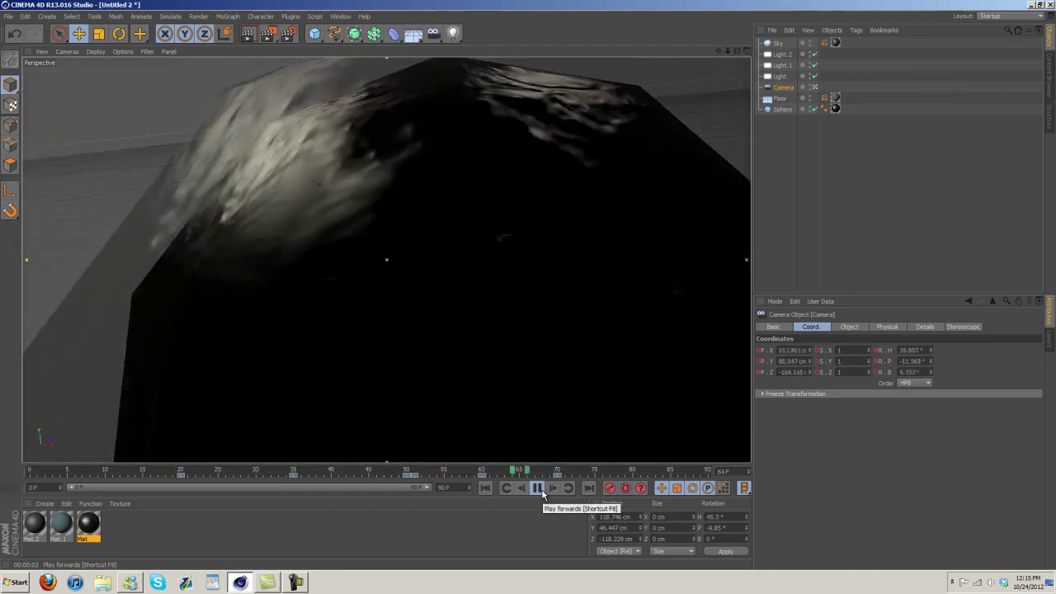
left_click(542, 493)
- Render the view at frame 32, and scrub the animation forward to the close-up at frame 73
left_click(272, 470)
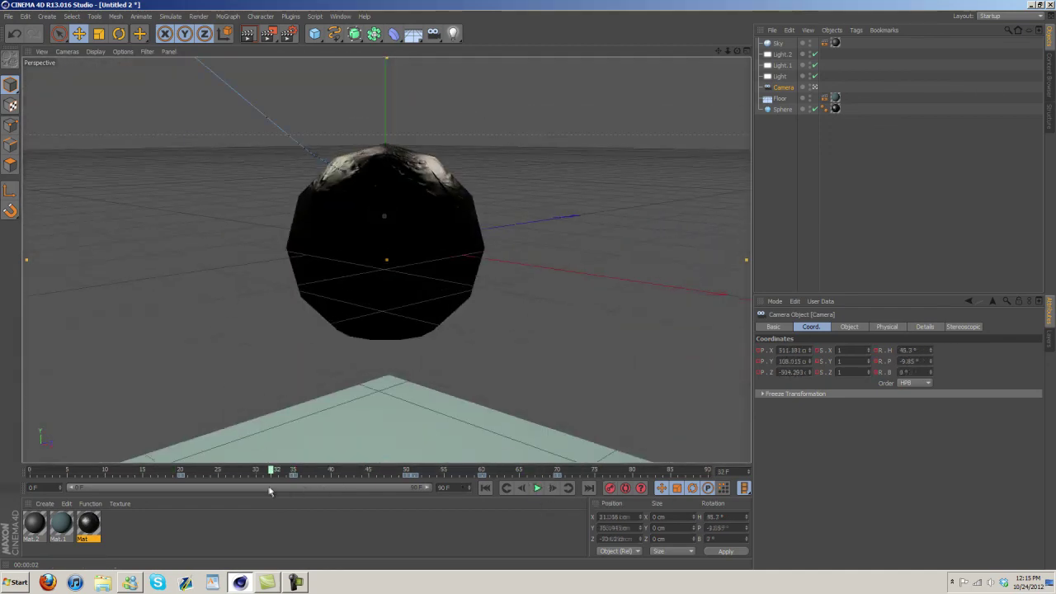
left_click(247, 36)
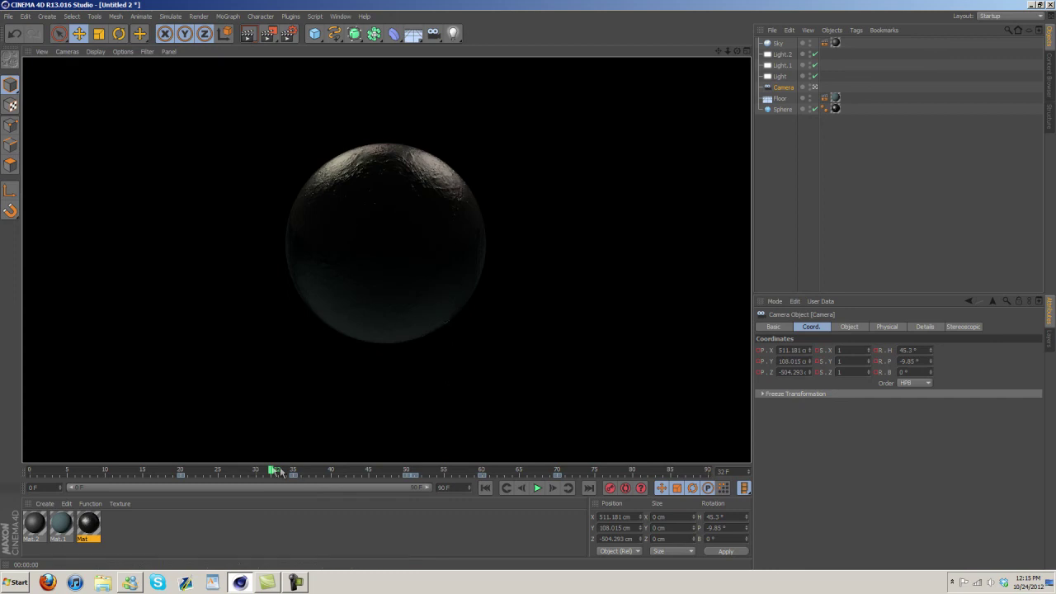
left_click_drag(271, 470, 316, 472)
left_click_drag(404, 473, 575, 483)
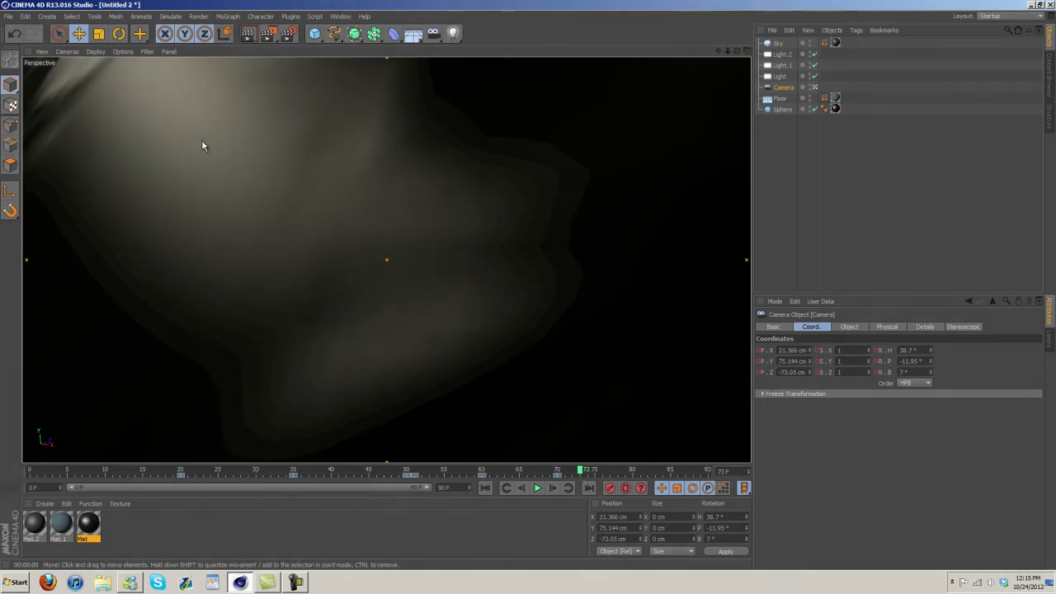